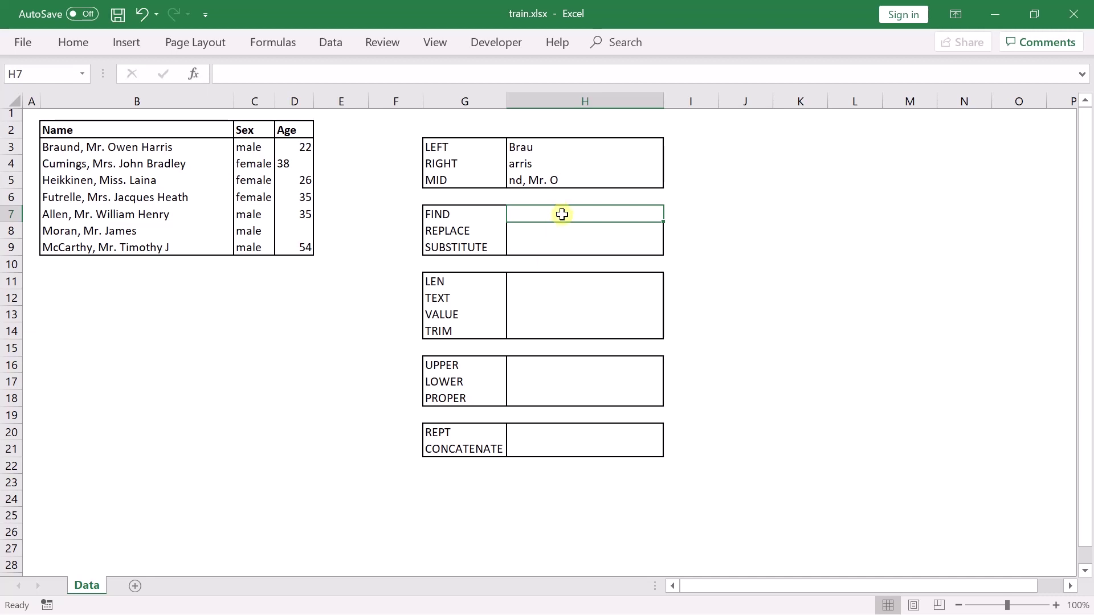
Enter =FIND("Mr.",B3) in H7 to locate the title within the first name entry.
{"action": "type", "text": "=find"}
{"action": "key", "text": "Tab"}
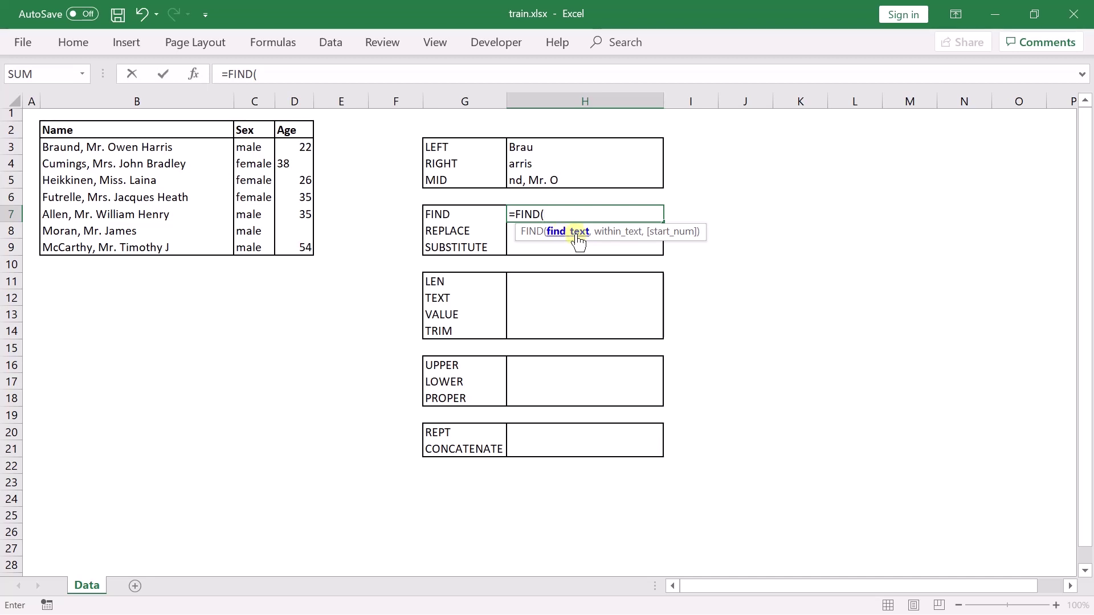
{"action": "type", "text": "\"Mr.\","}
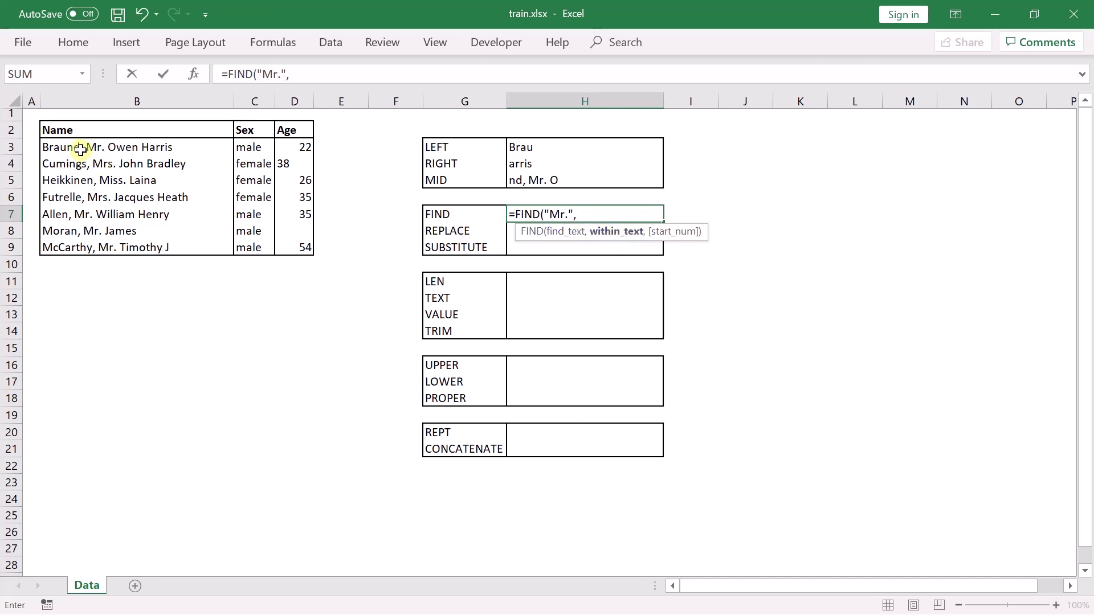
{"action": "left_click", "coordinate": [116, 148]}
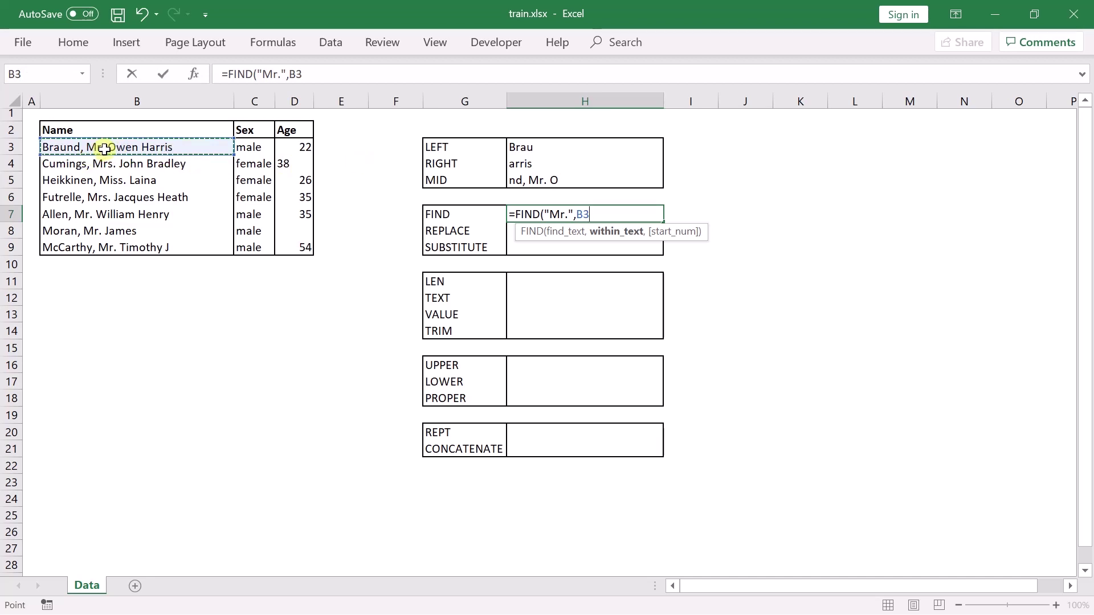
{"action": "type", "text": ","}
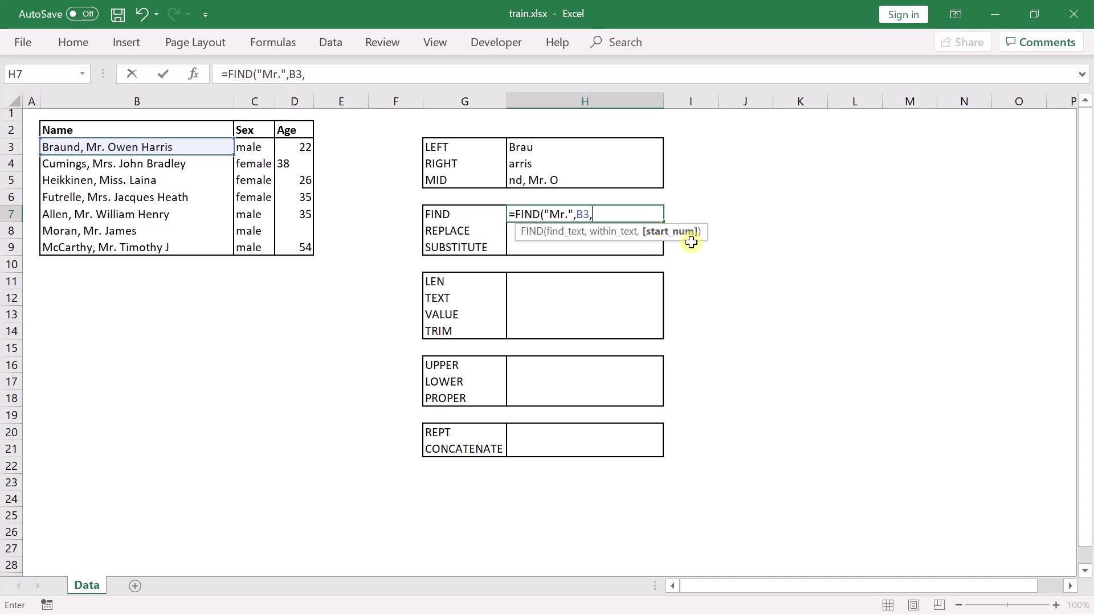
{"action": "key", "text": "BackSpace"}
{"action": "type", "text": ")"}
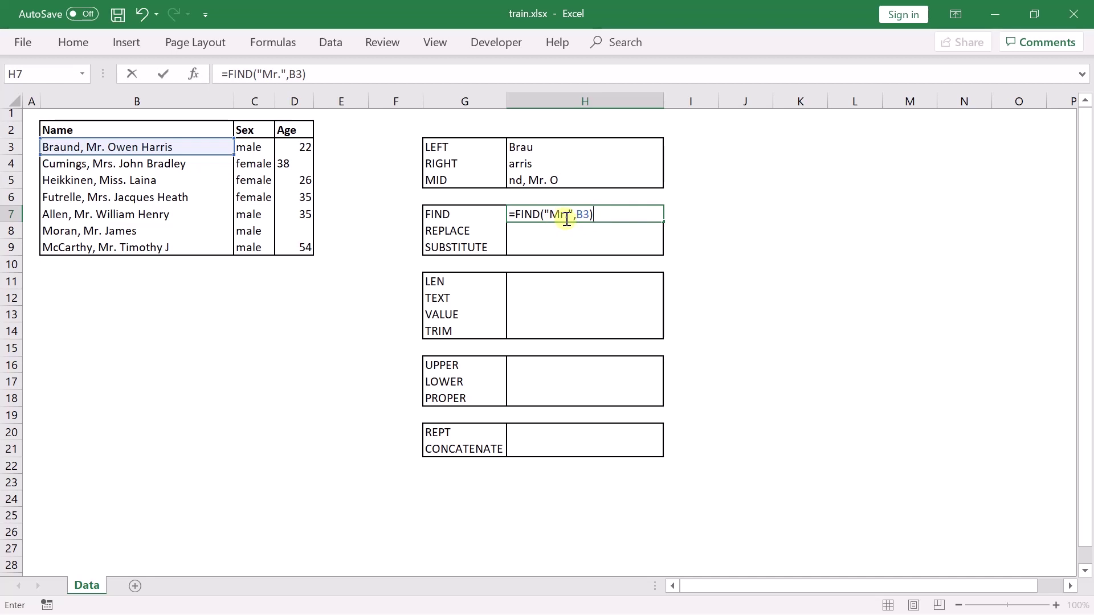
{"action": "key", "text": "Return"}
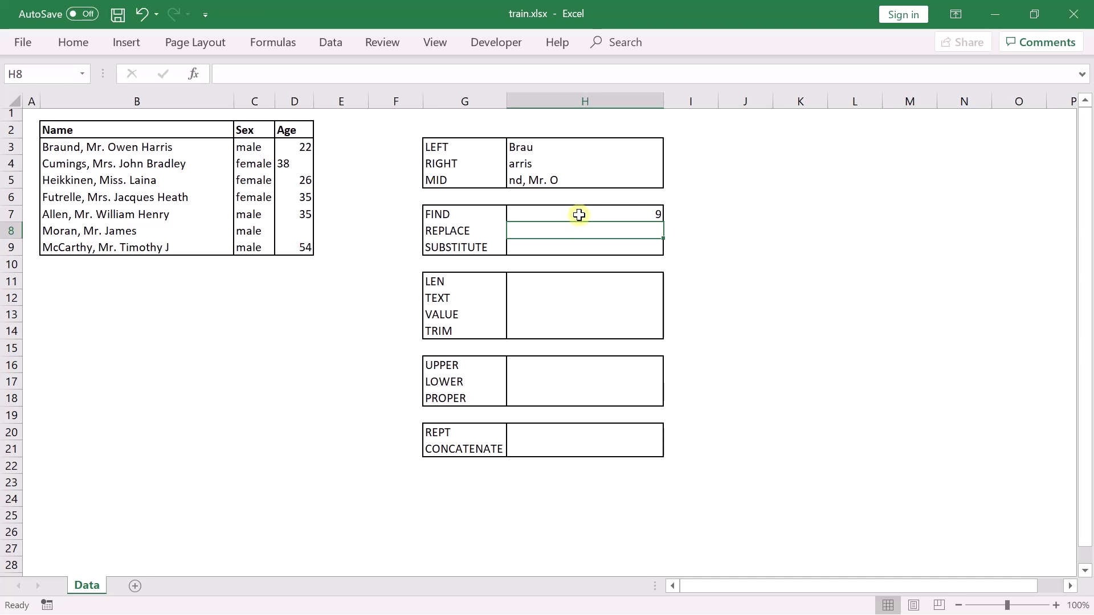
{"action": "left_click", "coordinate": [579, 214]}
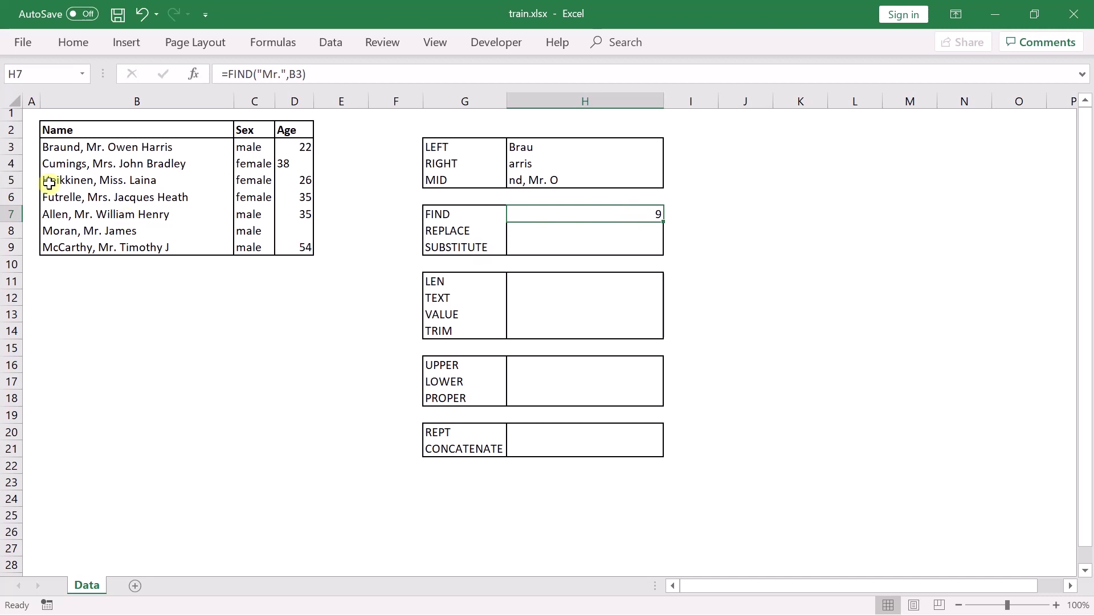
{"action": "left_click", "coordinate": [172, 146]}
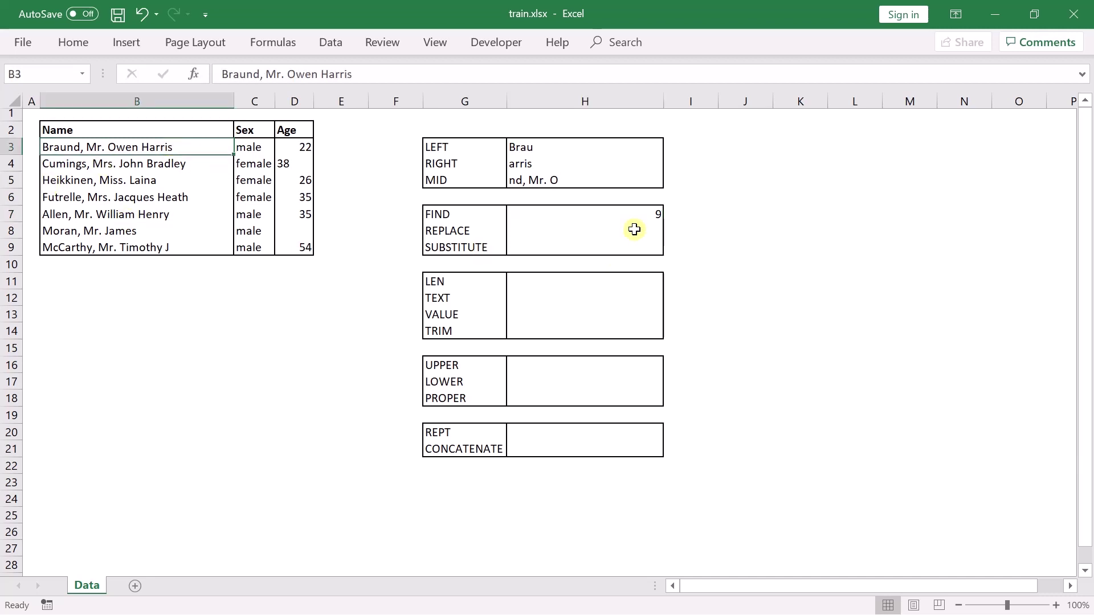
{"action": "left_click", "coordinate": [645, 218]}
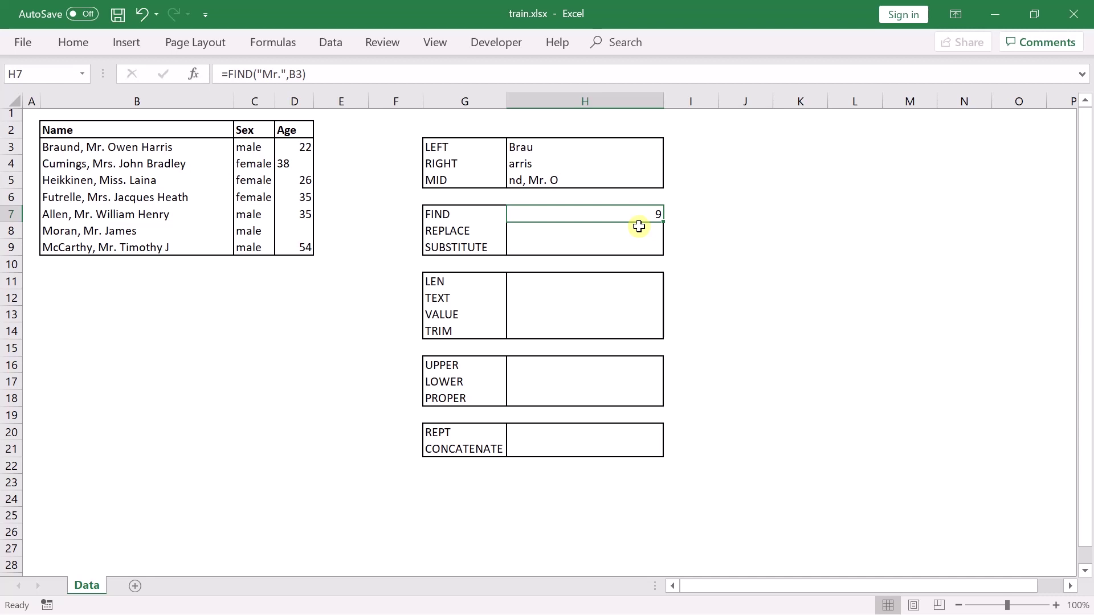
{"action": "left_click", "coordinate": [639, 227]}
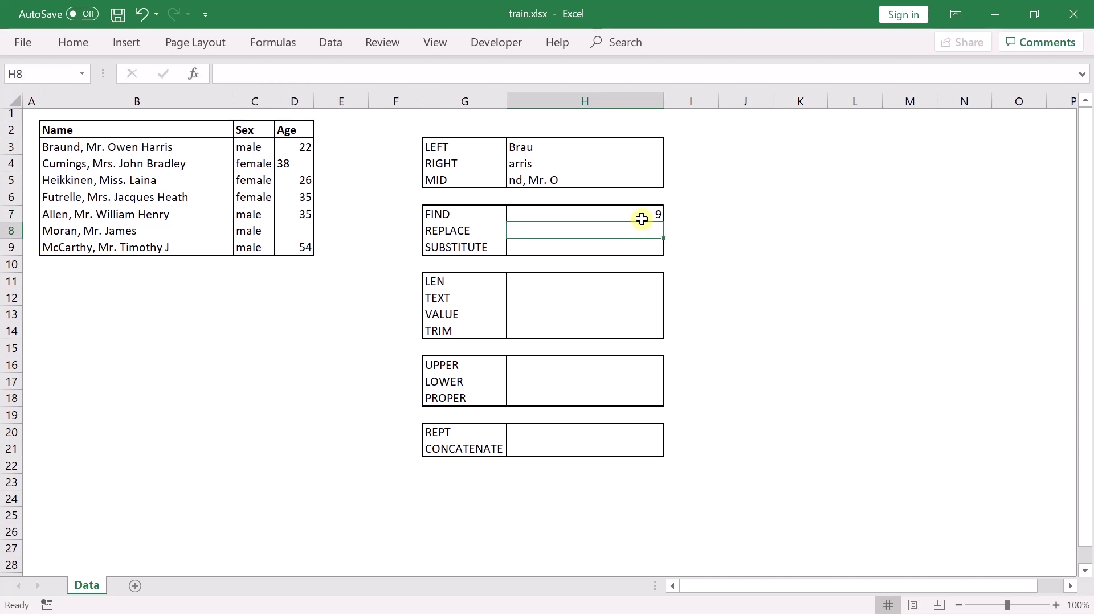
Replace the formula in H7 with =FIND("Mrs.",B4) to locate the title in the second name entry.
{"action": "left_click", "coordinate": [642, 217]}
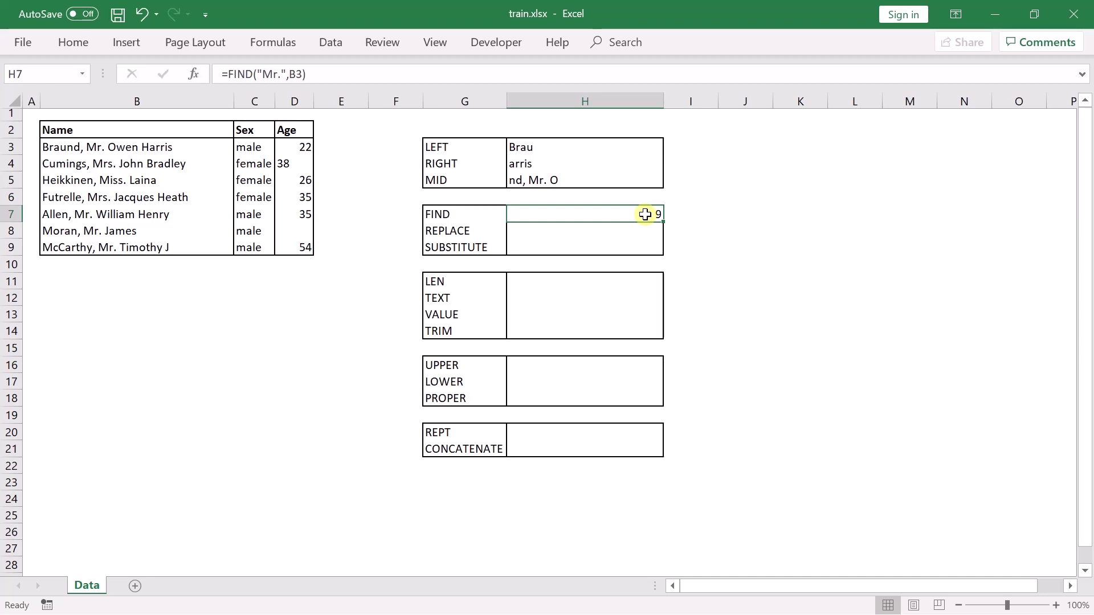
{"action": "type", "text": "=fin"}
{"action": "key", "text": "Tab"}
{"action": "type", "text": "\"Mrs"}
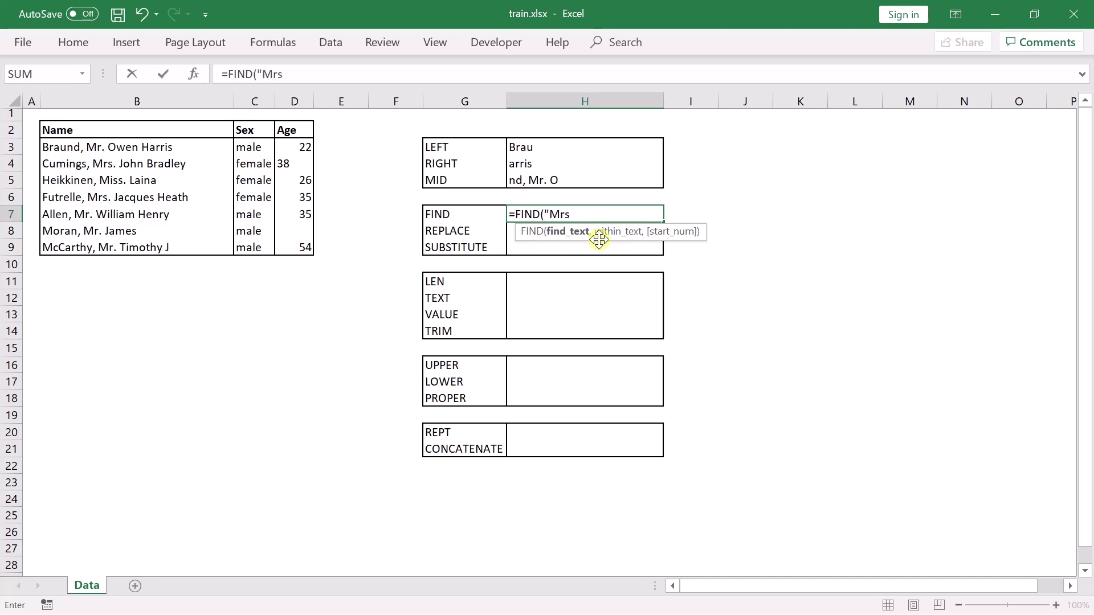
{"action": "type", "text": ".\","}
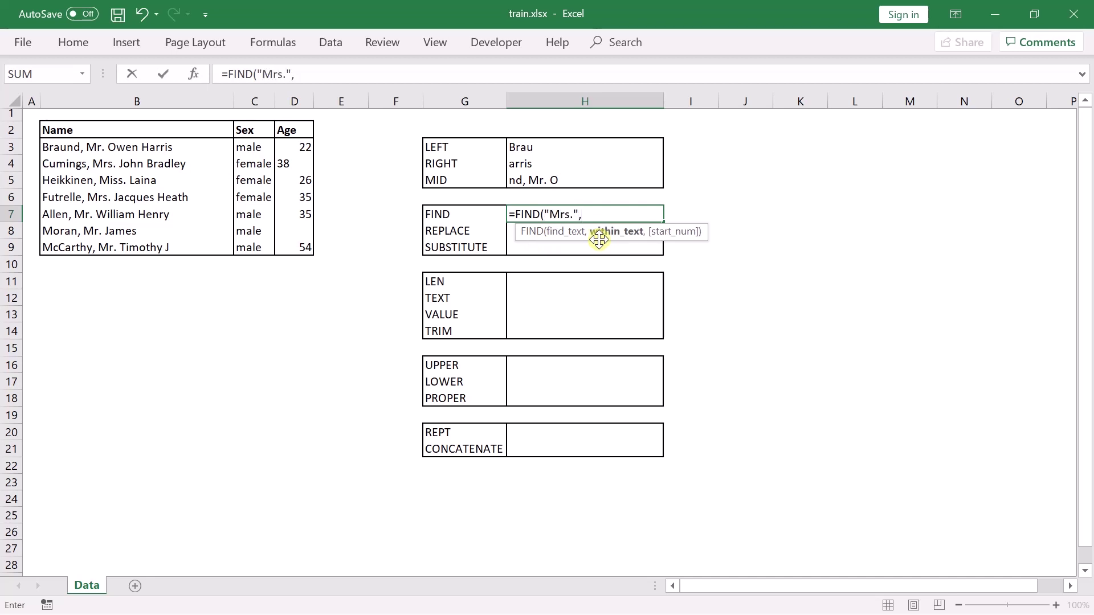
{"action": "left_click", "coordinate": [116, 166]}
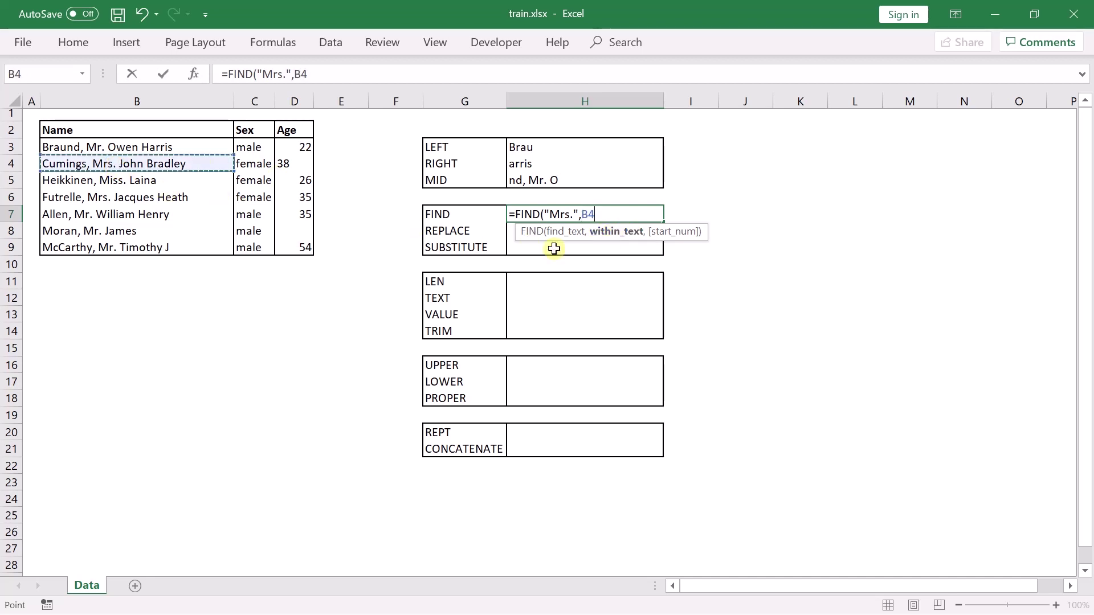
{"action": "type", "text": ")"}
{"action": "key", "text": "Return"}
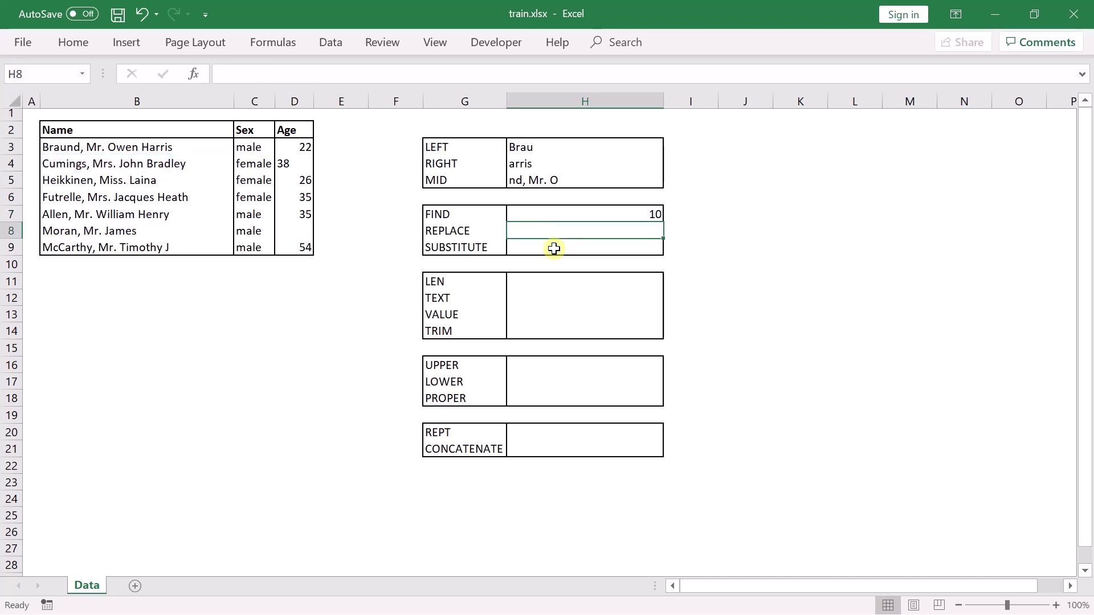
{"action": "left_click", "coordinate": [630, 215]}
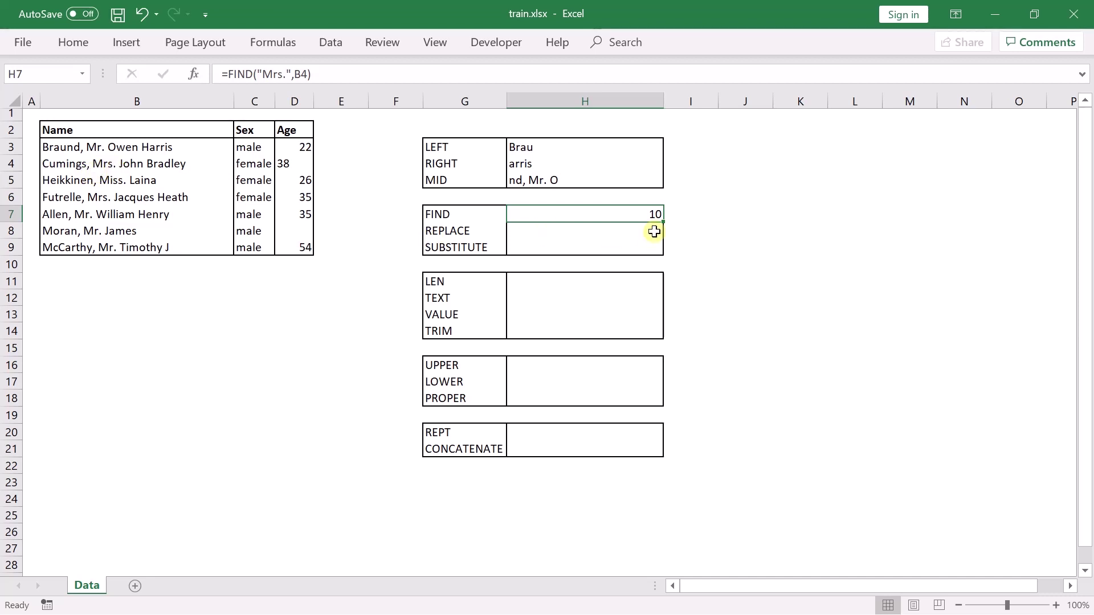
Enter =REPLACE(B4, 10, 4, "Mr.") in H8 to swap the title in the second name entry.
{"action": "left_click", "coordinate": [623, 229]}
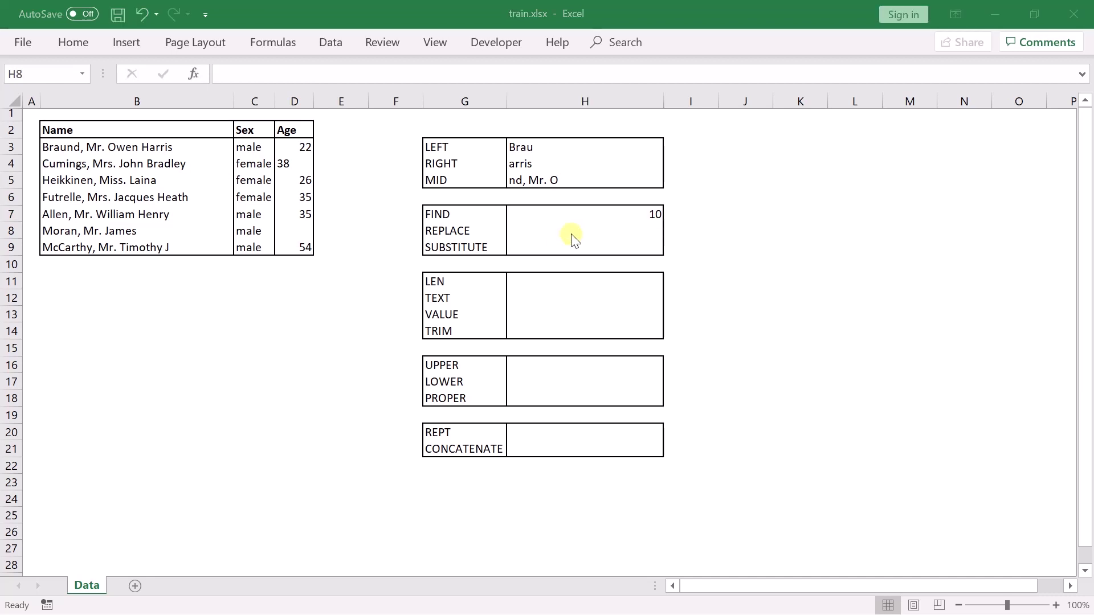
{"action": "left_click", "coordinate": [603, 225]}
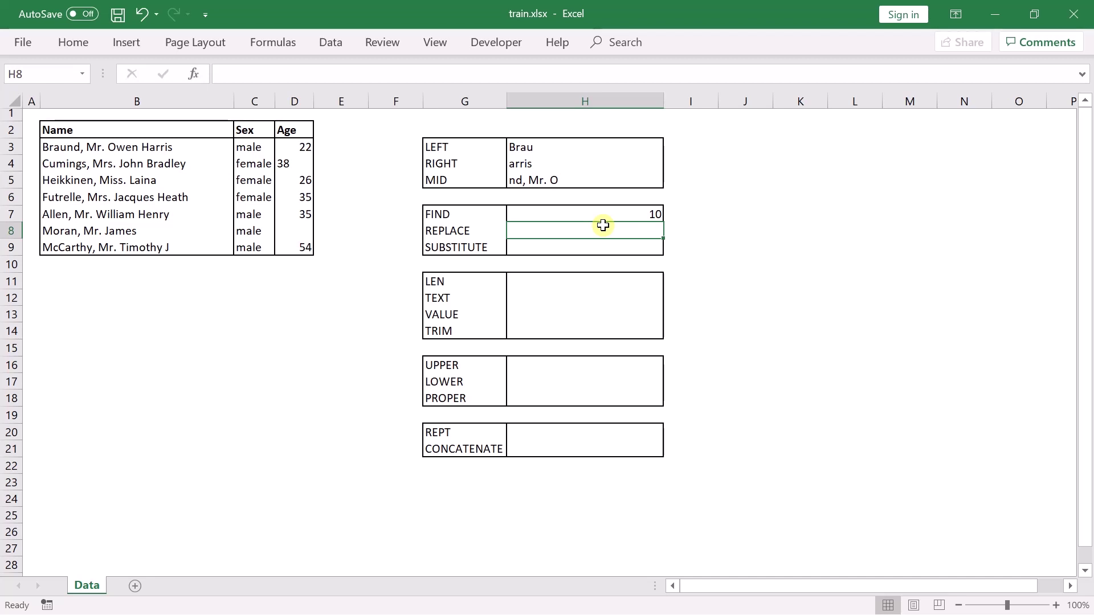
{"action": "type", "text": "=replace"}
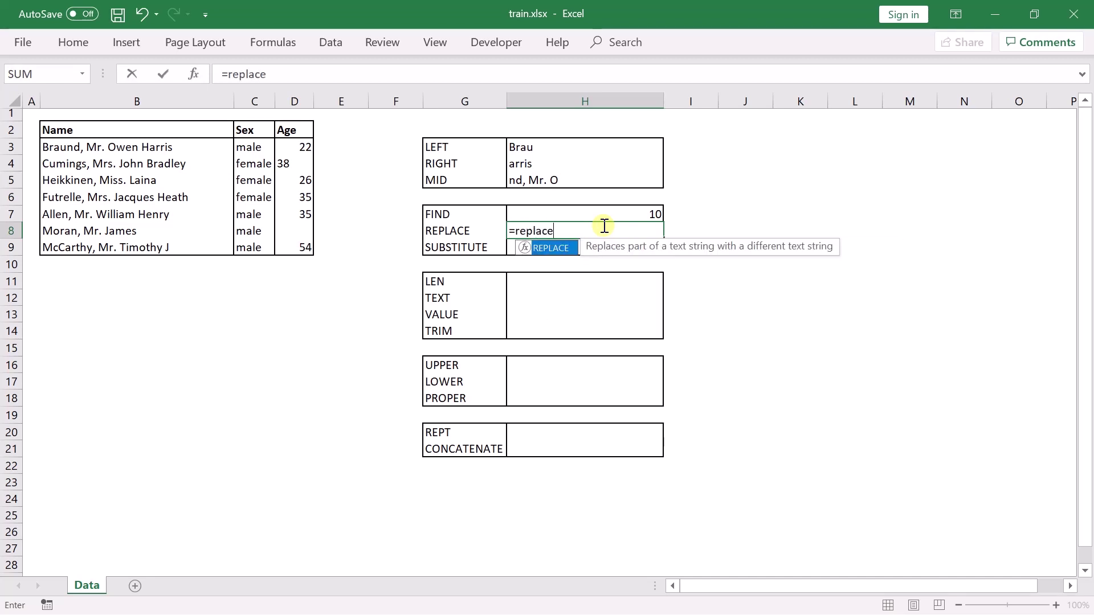
{"action": "key", "text": "Tab"}
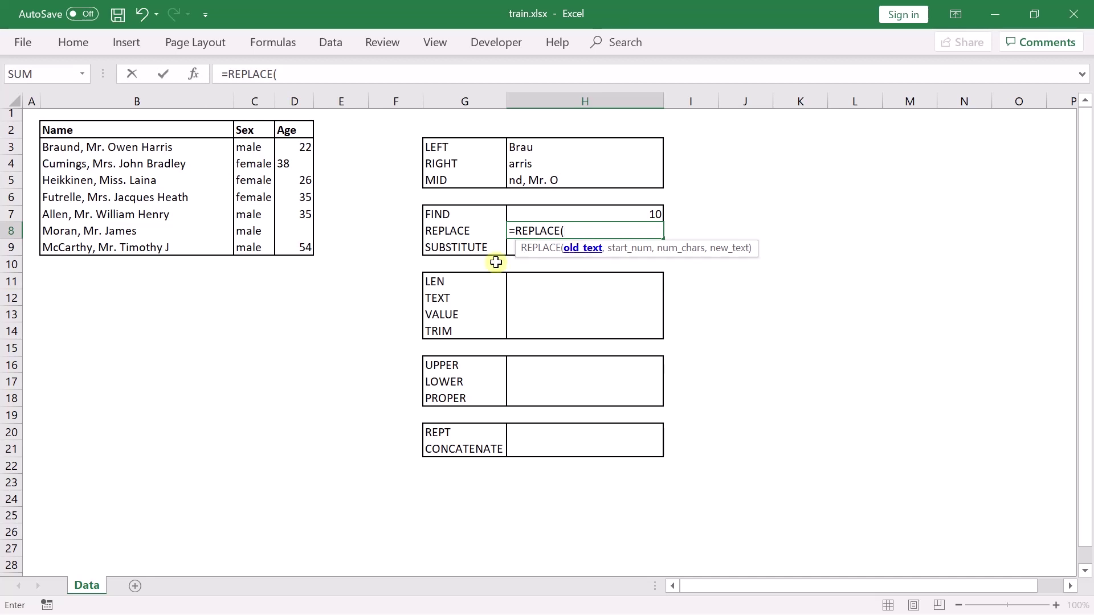
{"action": "left_click", "coordinate": [172, 166]}
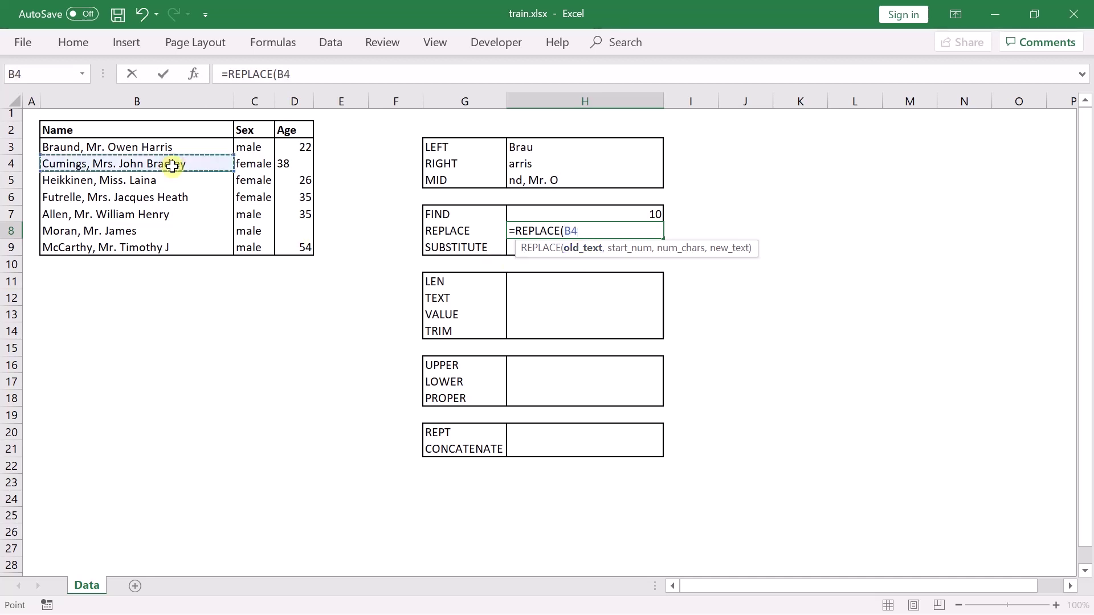
{"action": "type", "text": ","}
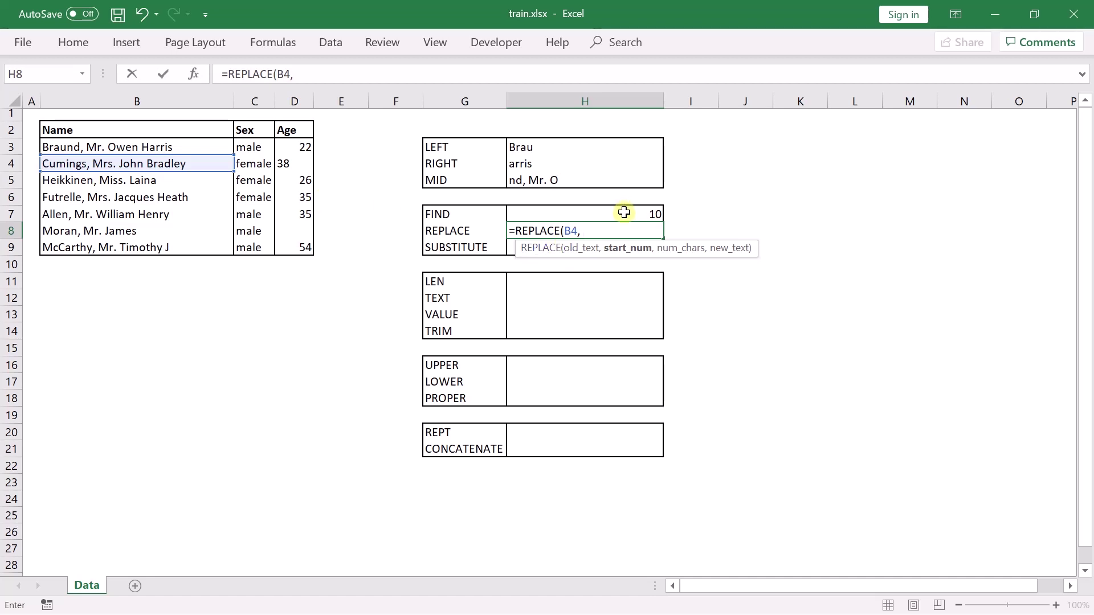
{"action": "type", "text": "10,"}
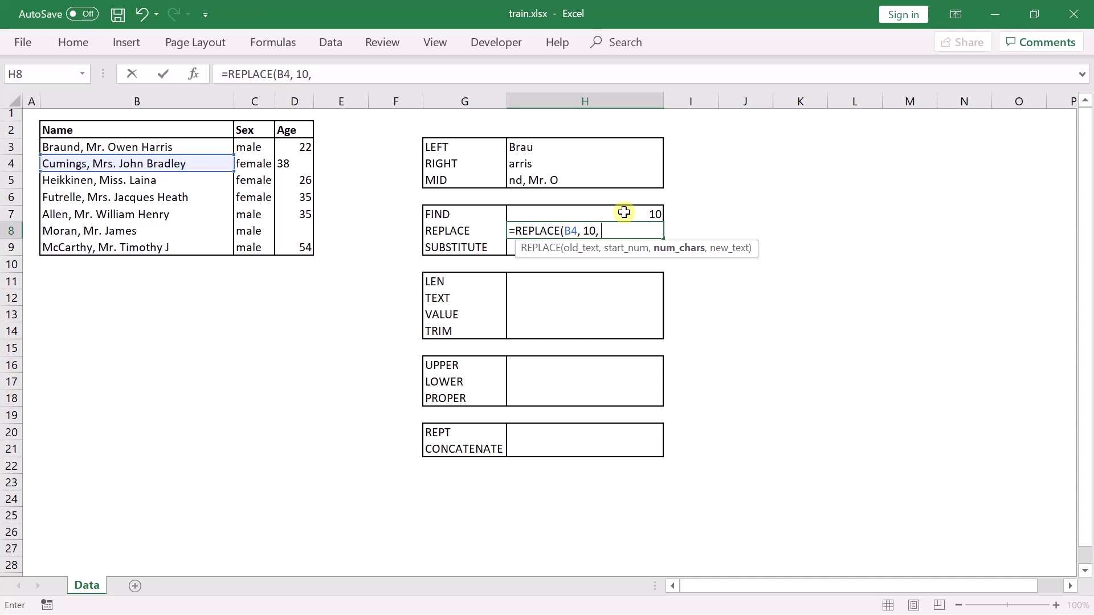
{"action": "type", "text": "4"}
{"action": "type", "text": ", "}
{"action": "type", "text": "\"M"}
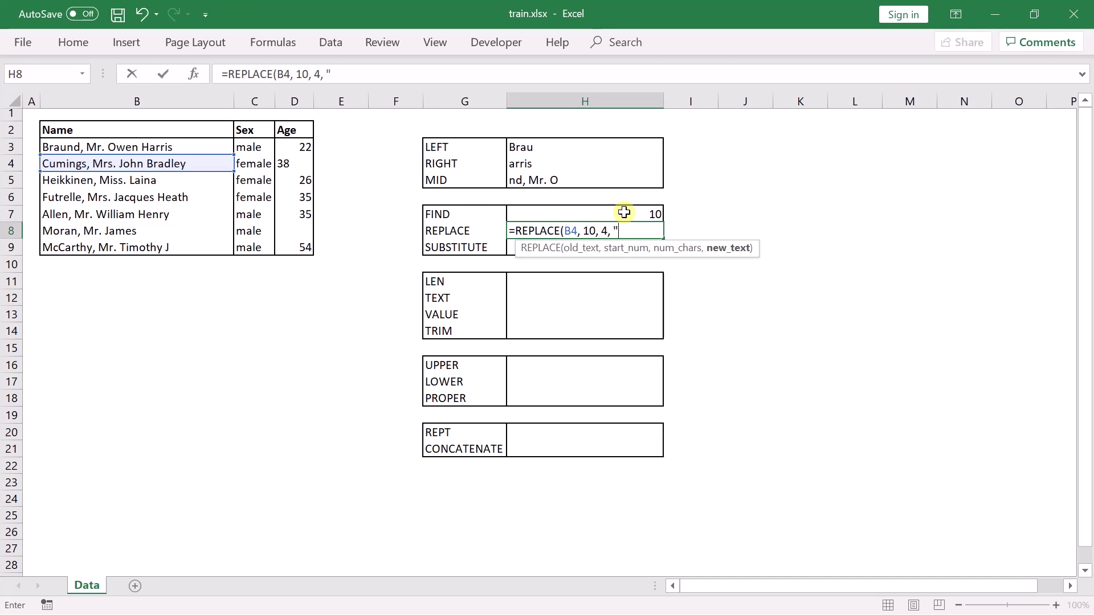
{"action": "type", "text": "r.\")"}
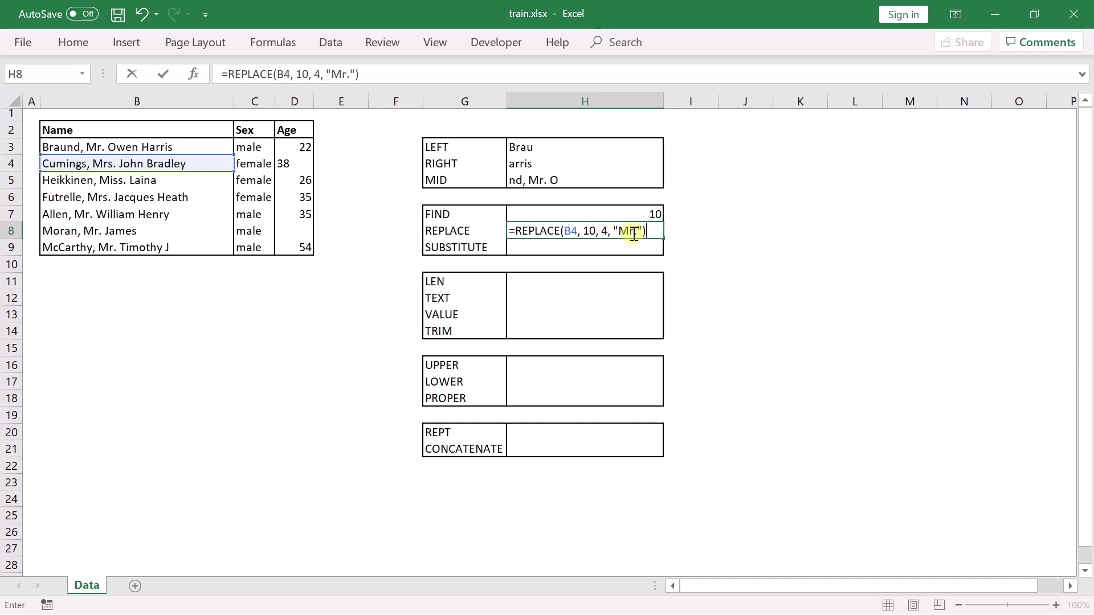
{"action": "key", "text": "ctrl+Return"}
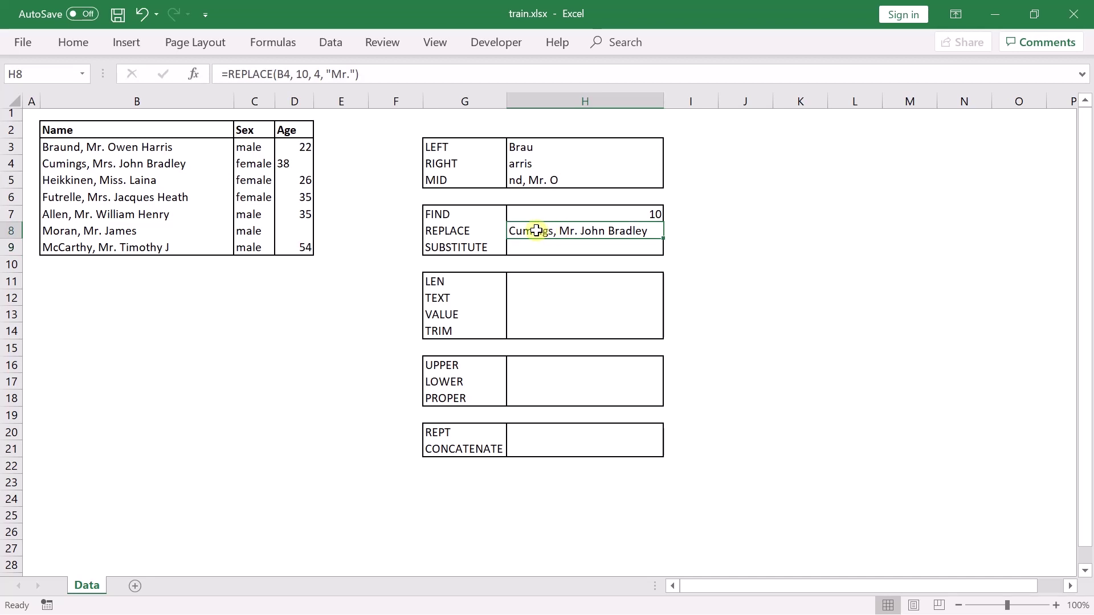
Examine the arguments of the REPLACE formula in H8 against the source text in B4.
{"action": "double_click", "coordinate": [93, 166]}
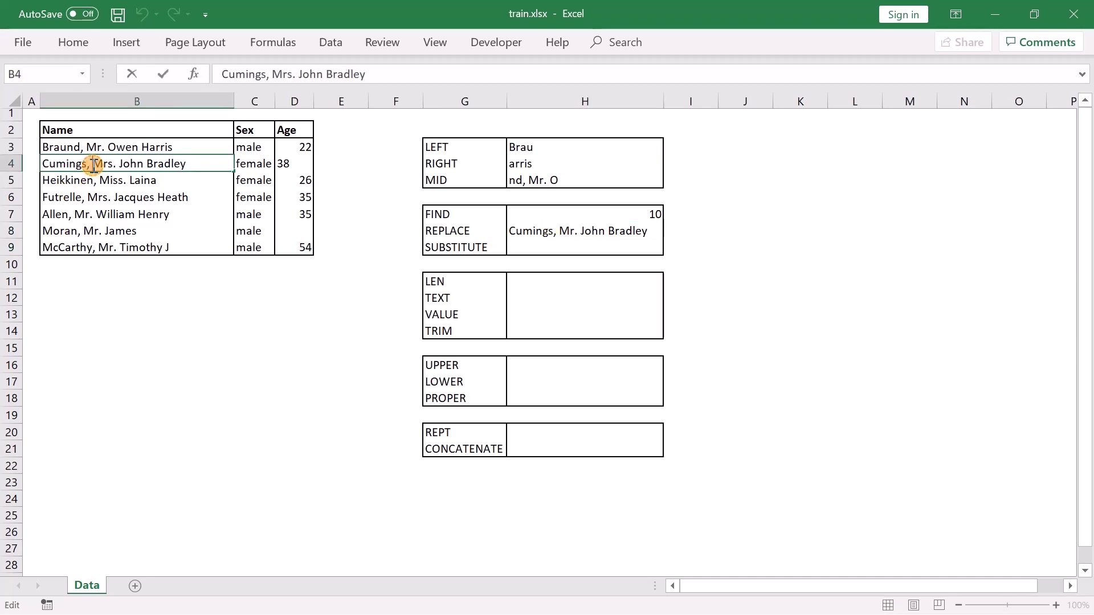
{"action": "left_click_drag", "start_coordinate": [91, 164], "coordinate": [139, 162]}
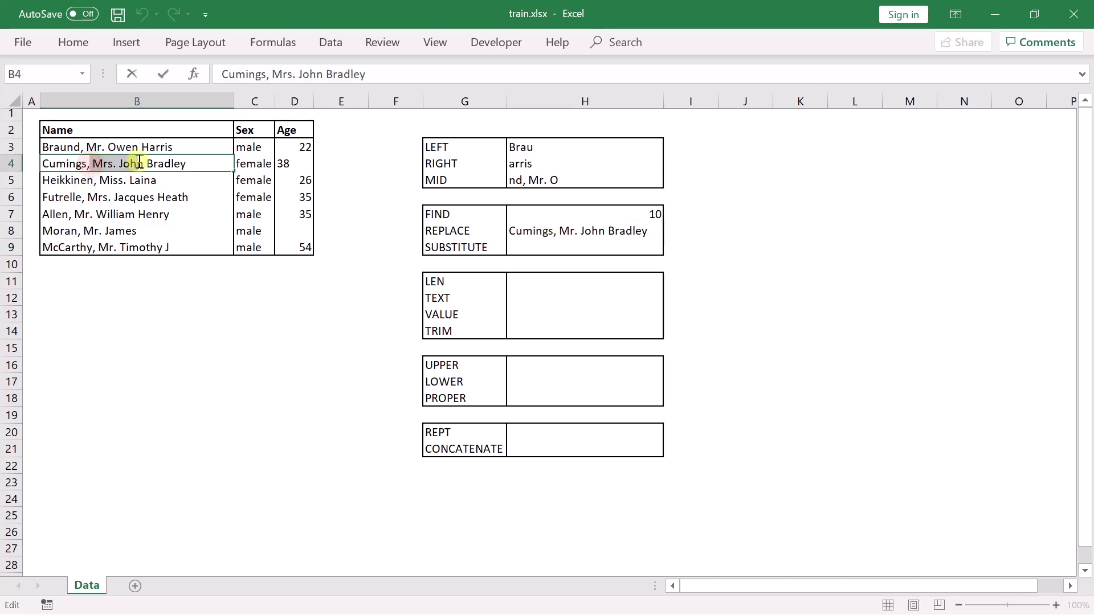
{"action": "left_click", "coordinate": [558, 231]}
{"action": "double_click", "coordinate": [558, 230]}
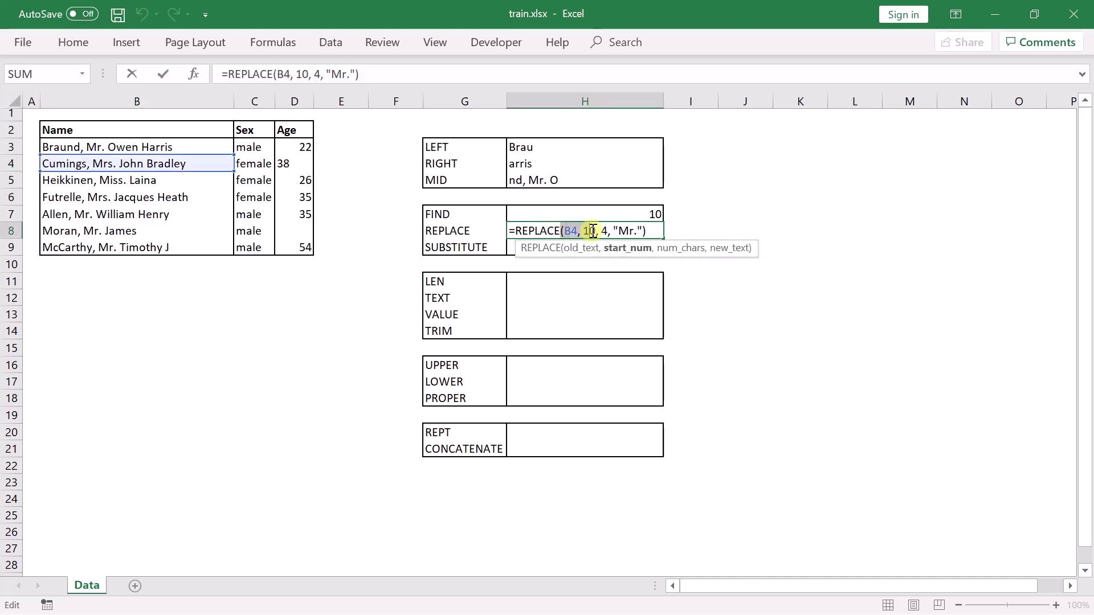
{"action": "key", "text": "Escape"}
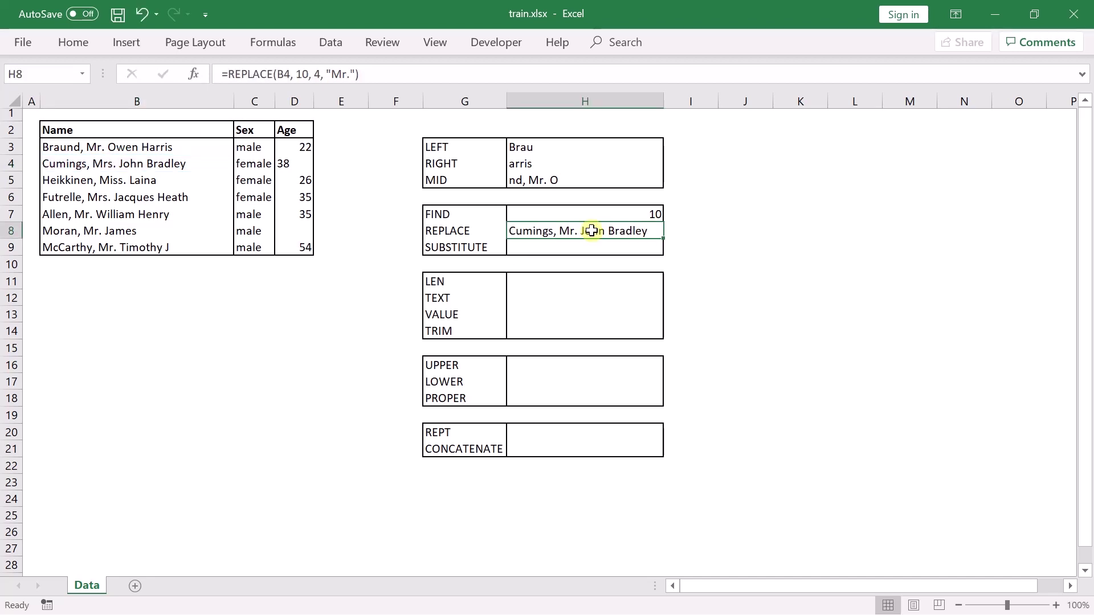
{"action": "left_click", "coordinate": [567, 249]}
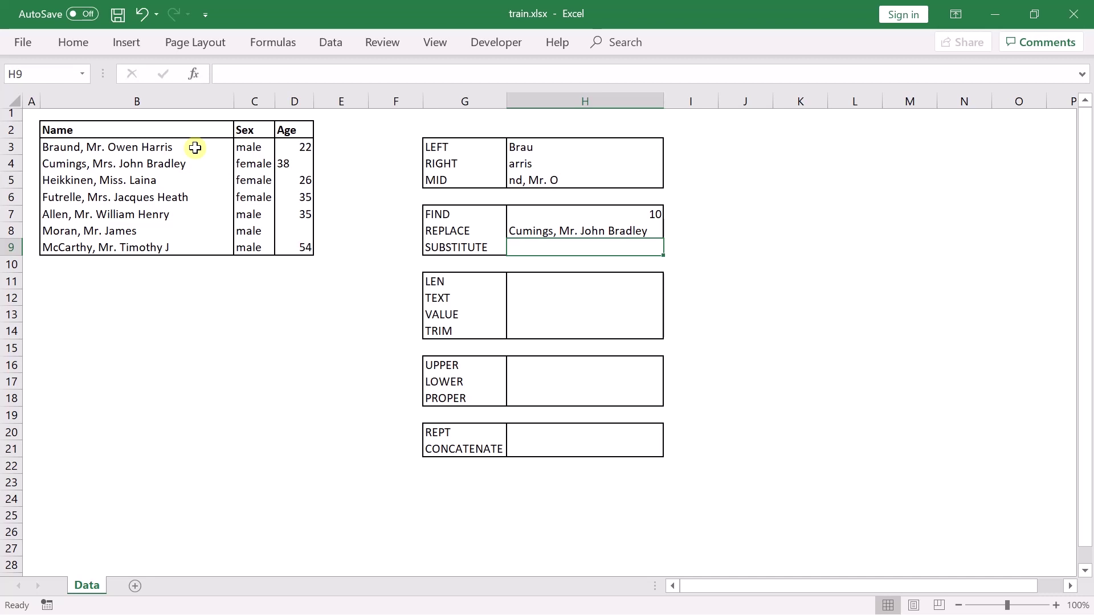
{"action": "left_click", "coordinate": [590, 233]}
{"action": "double_click", "coordinate": [589, 233]}
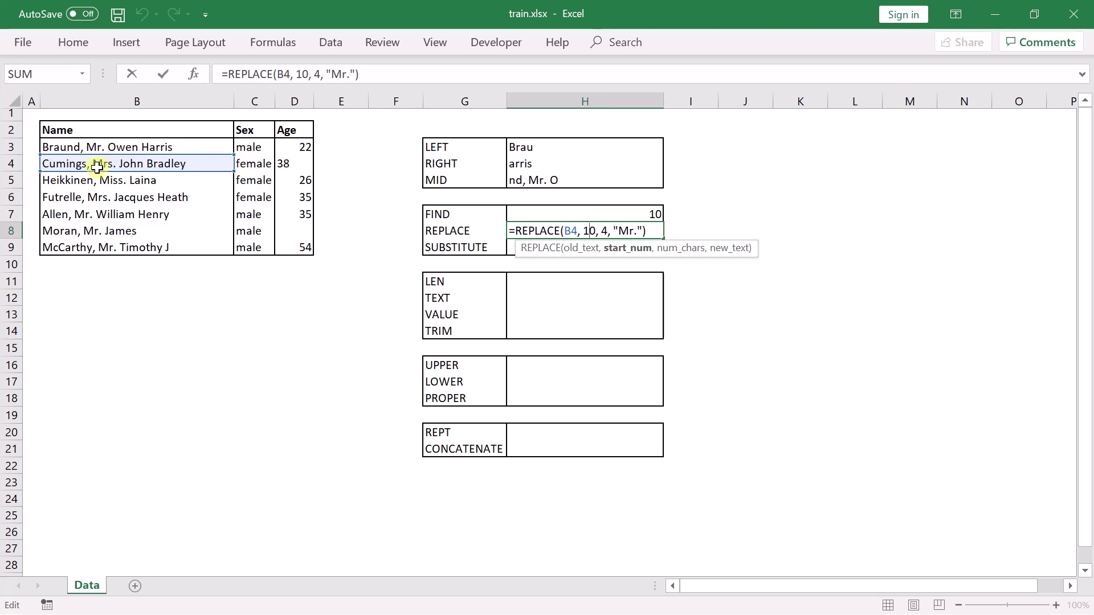
{"action": "key", "text": "ctrl+Return"}
Enter =SUBSTITUTE(B3, "Mr.", "Mrs.") in H9 to swap the title in the first name entry, and review the formula.
{"action": "left_click", "coordinate": [588, 247]}
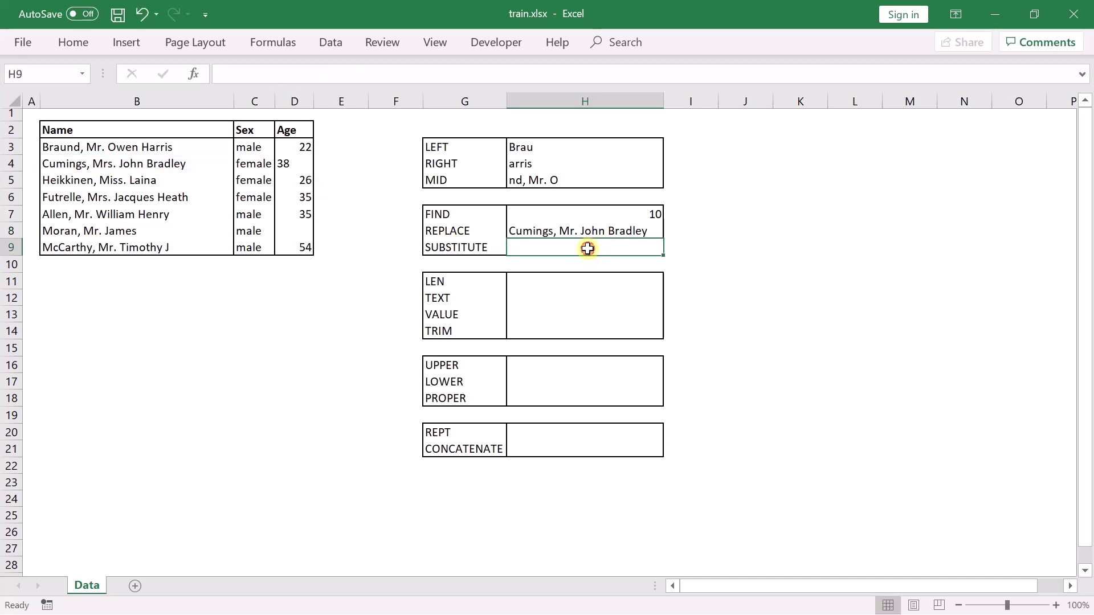
{"action": "type", "text": "=subst"}
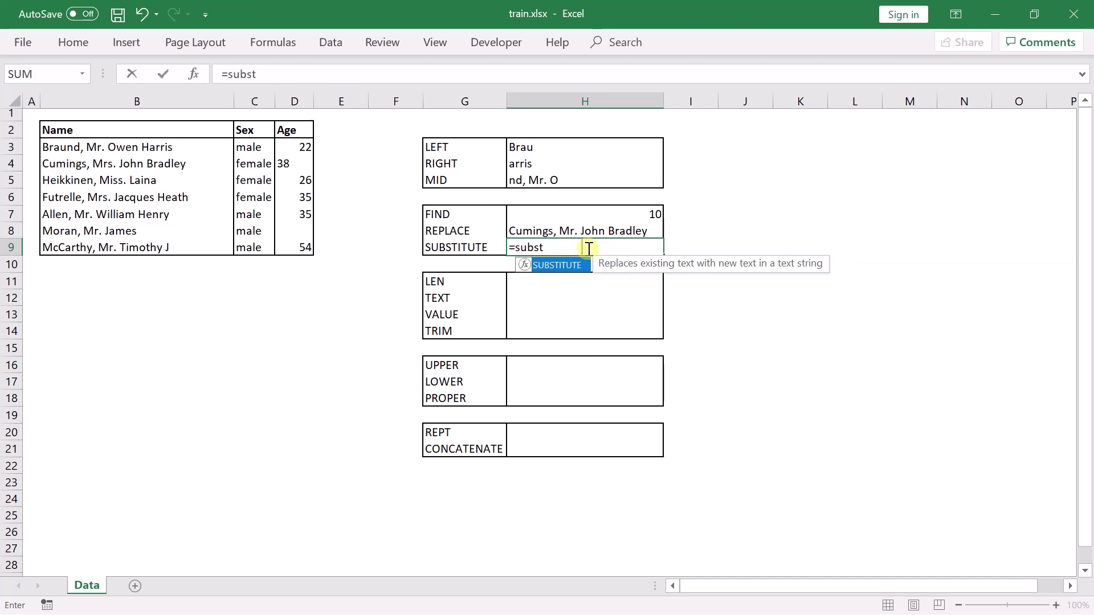
{"action": "key", "text": "Tab"}
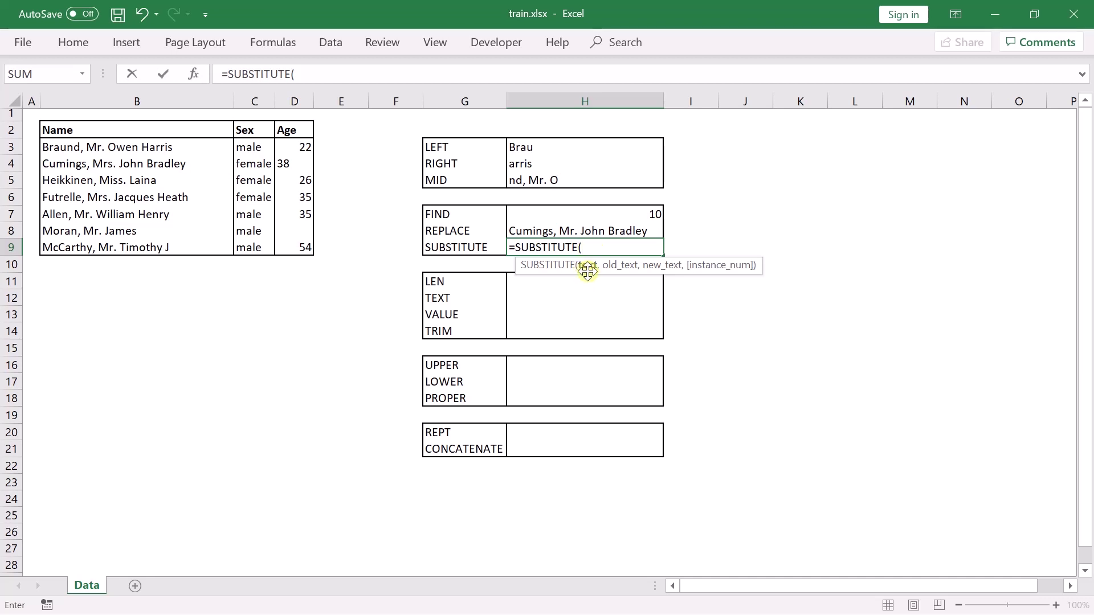
{"action": "left_click", "coordinate": [132, 149]}
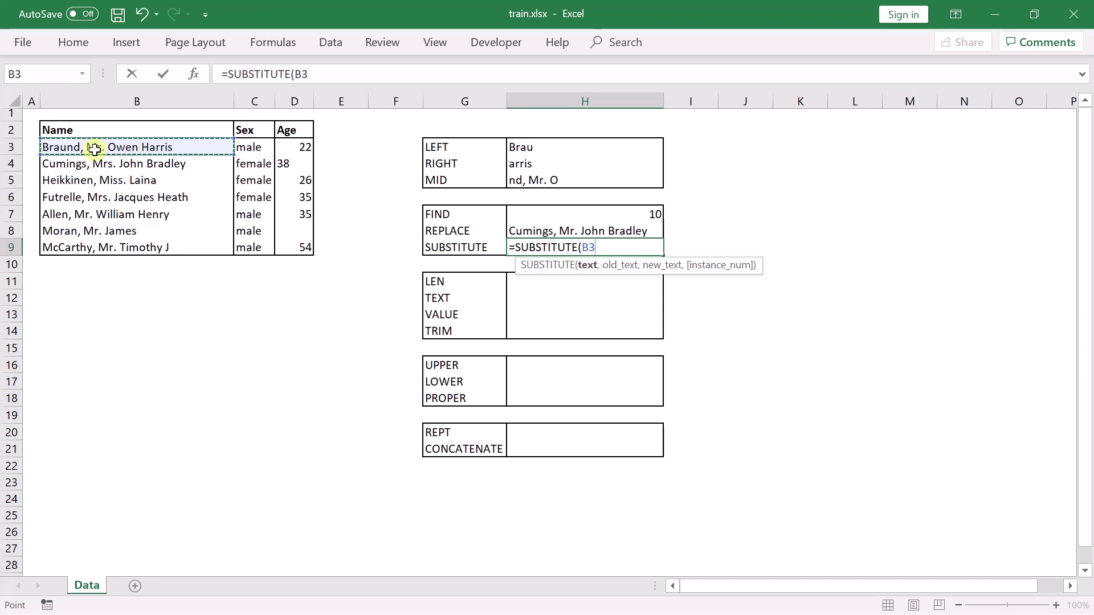
{"action": "type", "text": ","}
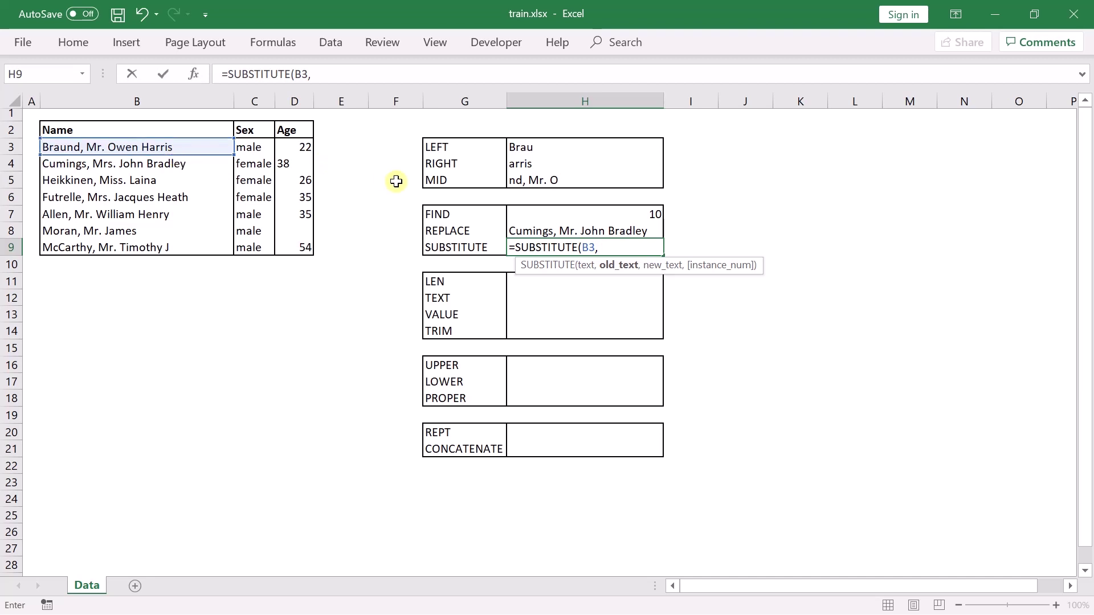
{"action": "type", "text": "\"Mr.\","}
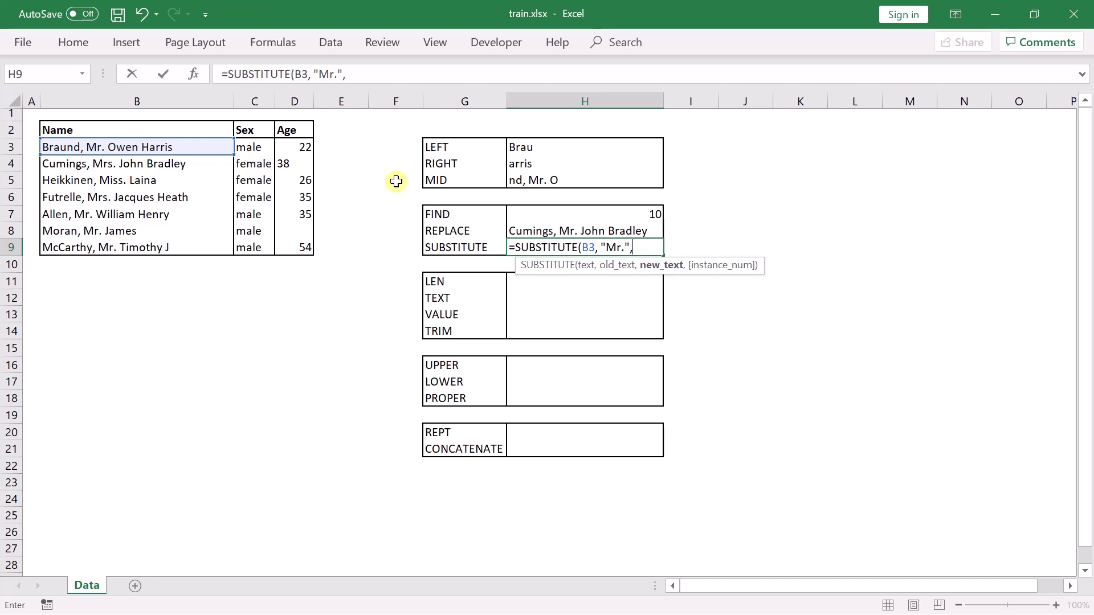
{"action": "type", "text": " \"Mrs.\")"}
{"action": "key", "text": "Return"}
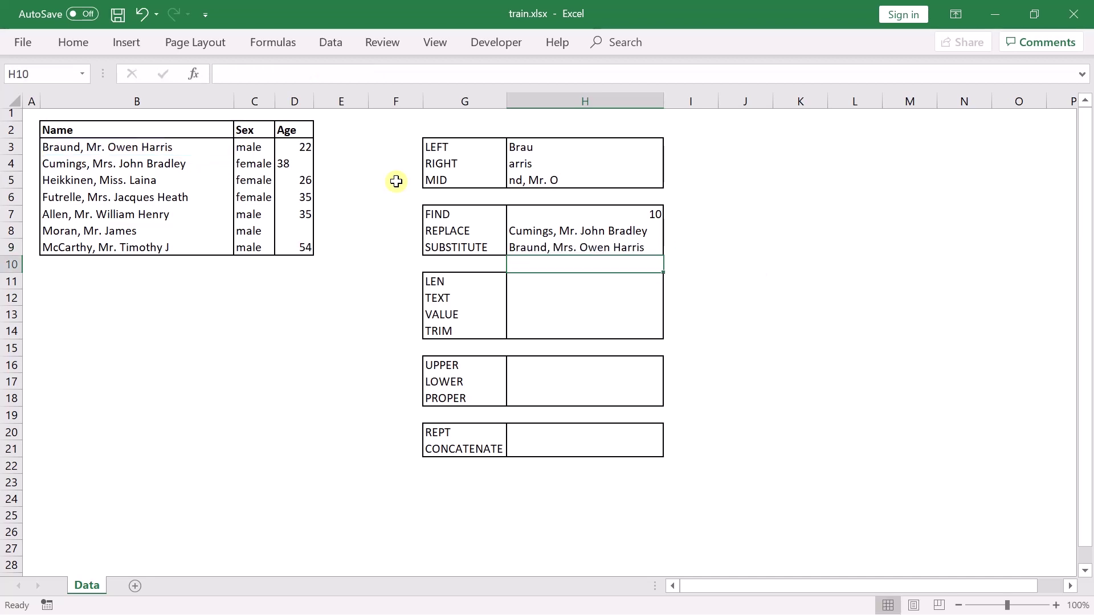
{"action": "left_click", "coordinate": [538, 252]}
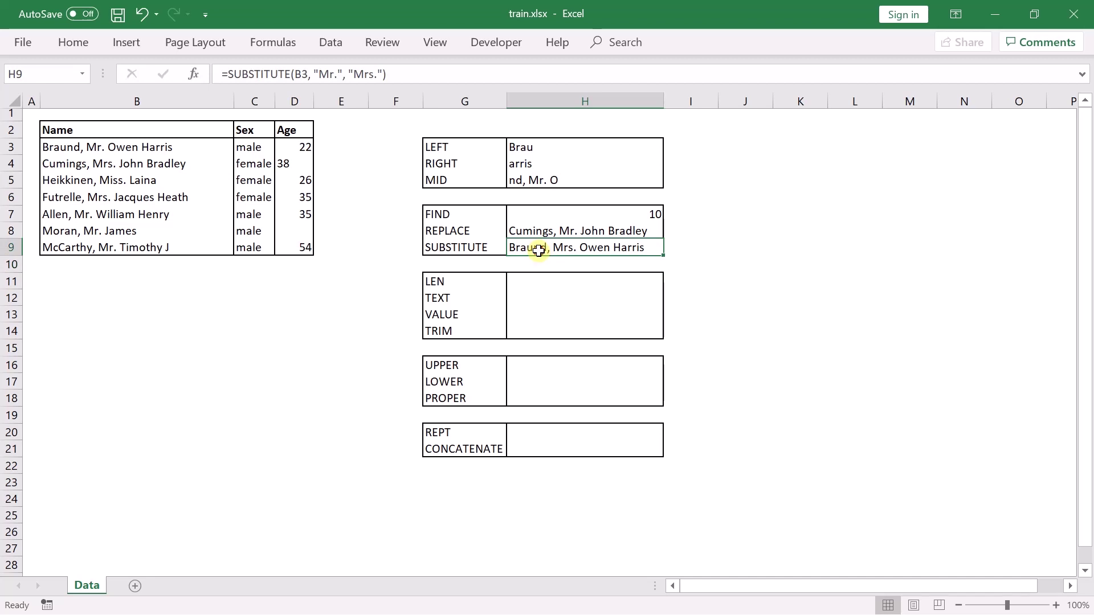
{"action": "double_click", "coordinate": [538, 252]}
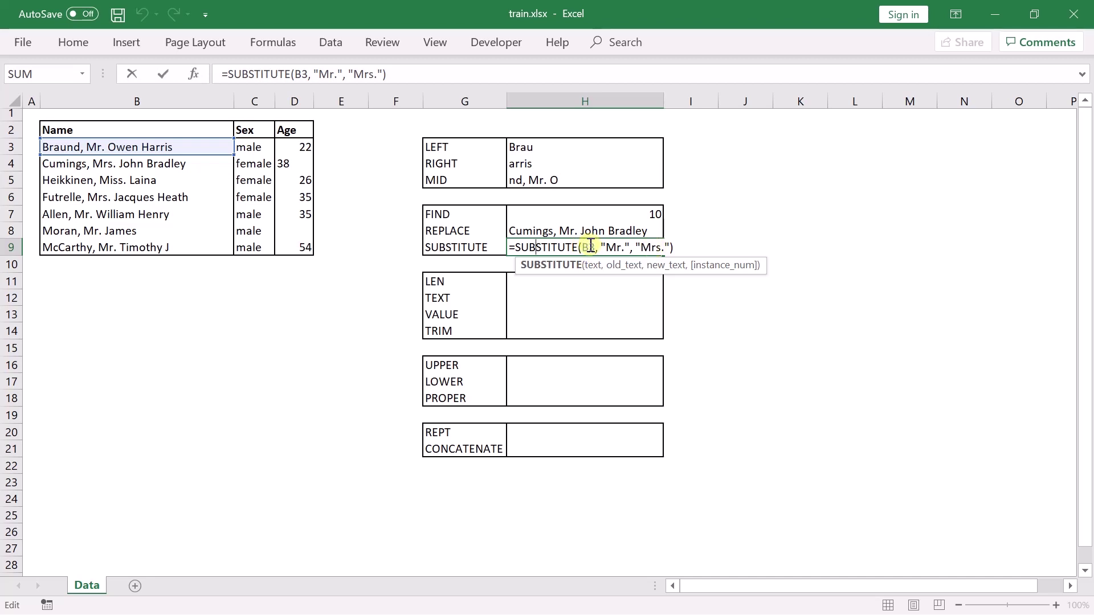
{"action": "key", "text": "Return"}
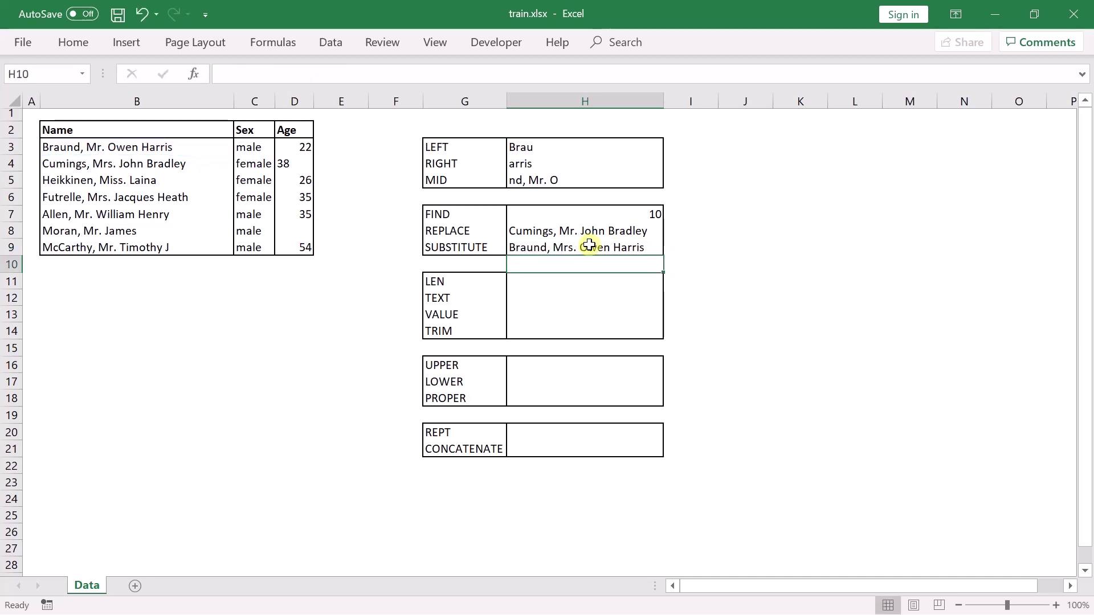
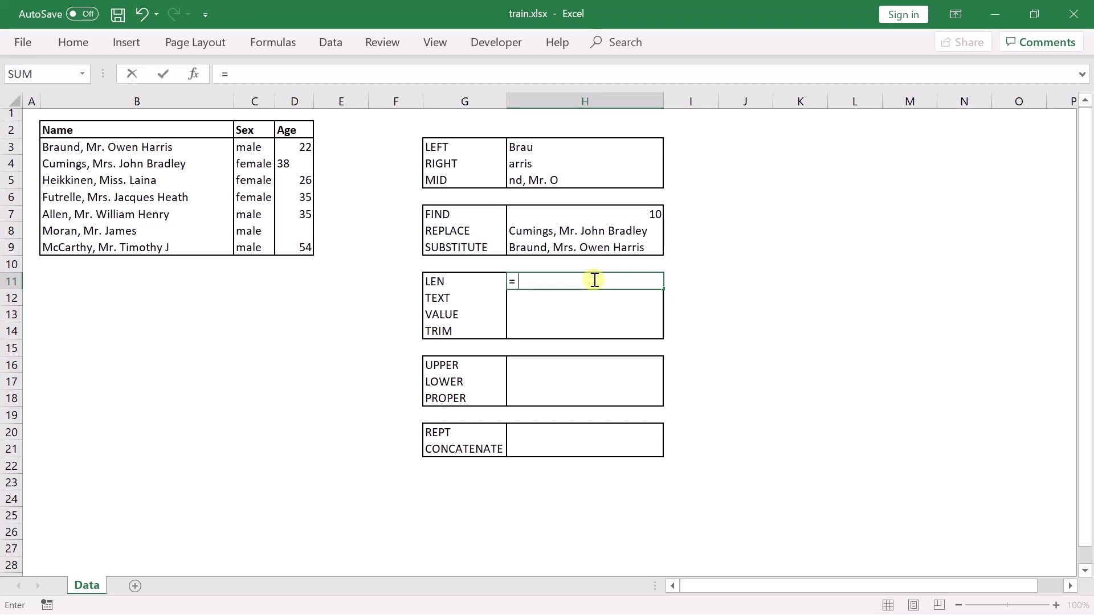
Enter =LEN(C4) in H11 to count the characters of the second Sex entry.
{"action": "key", "text": "Tab"}
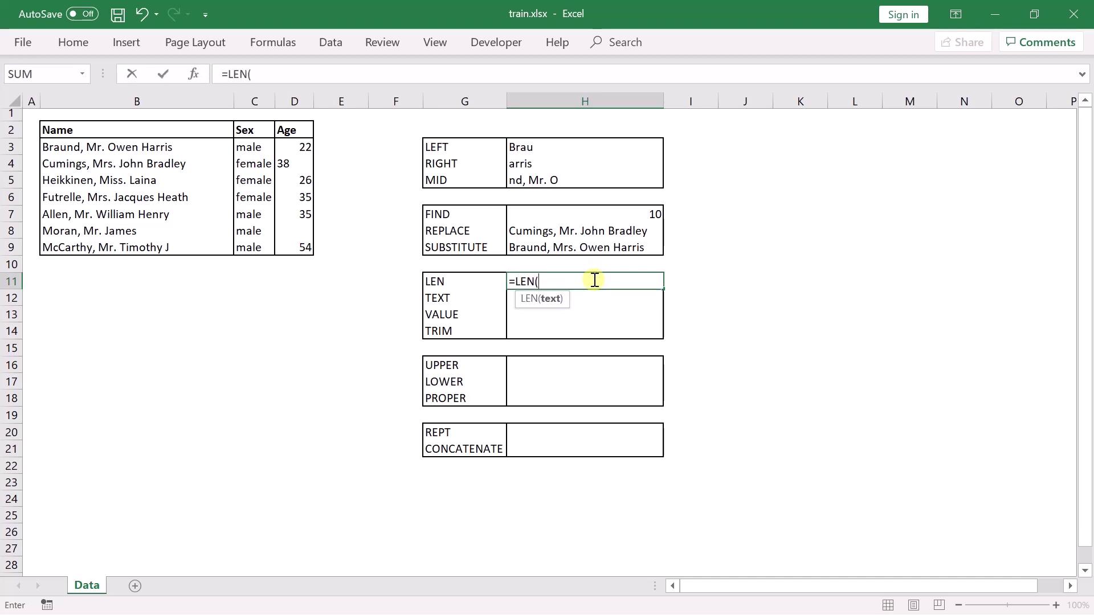
{"action": "left_click", "coordinate": [258, 167]}
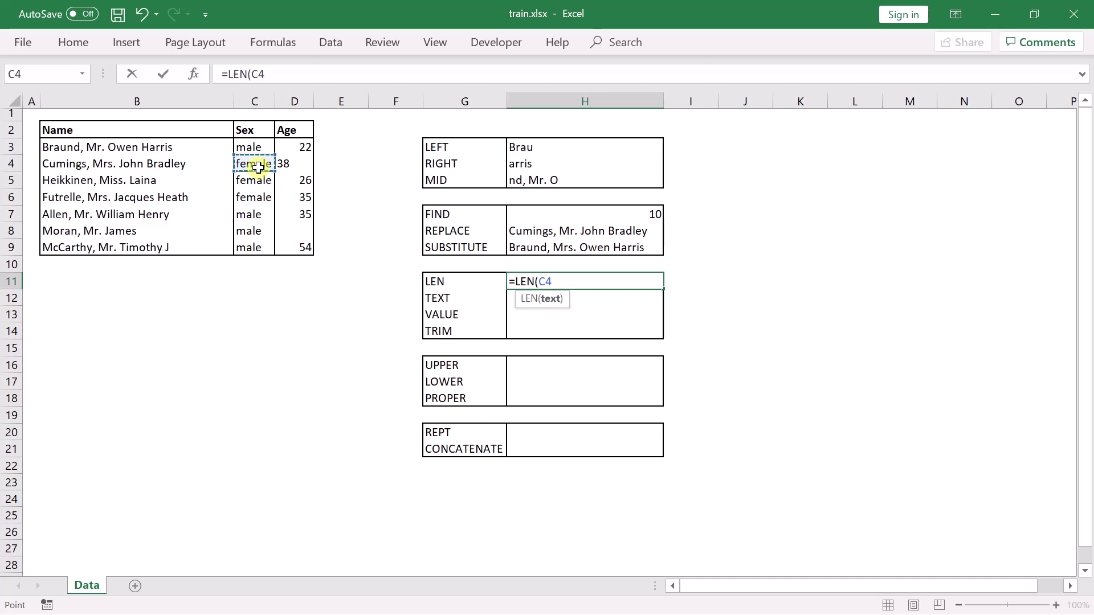
{"action": "key", "text": "Return"}
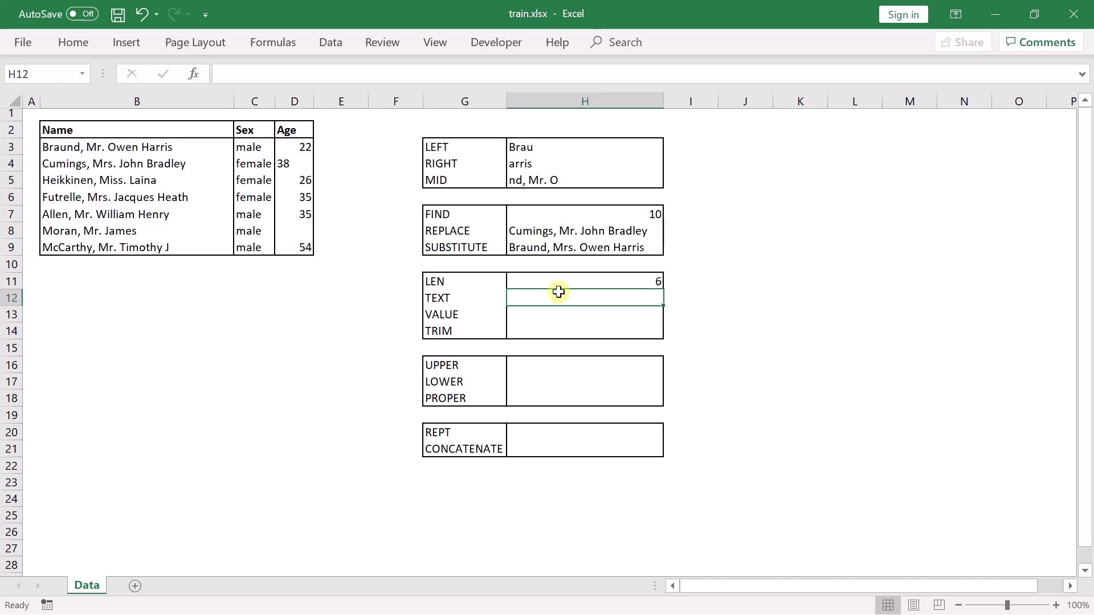
Replace the formula in H11 with =LEN(C3) and inspect the full cell content of C3.
{"action": "left_click", "coordinate": [580, 281]}
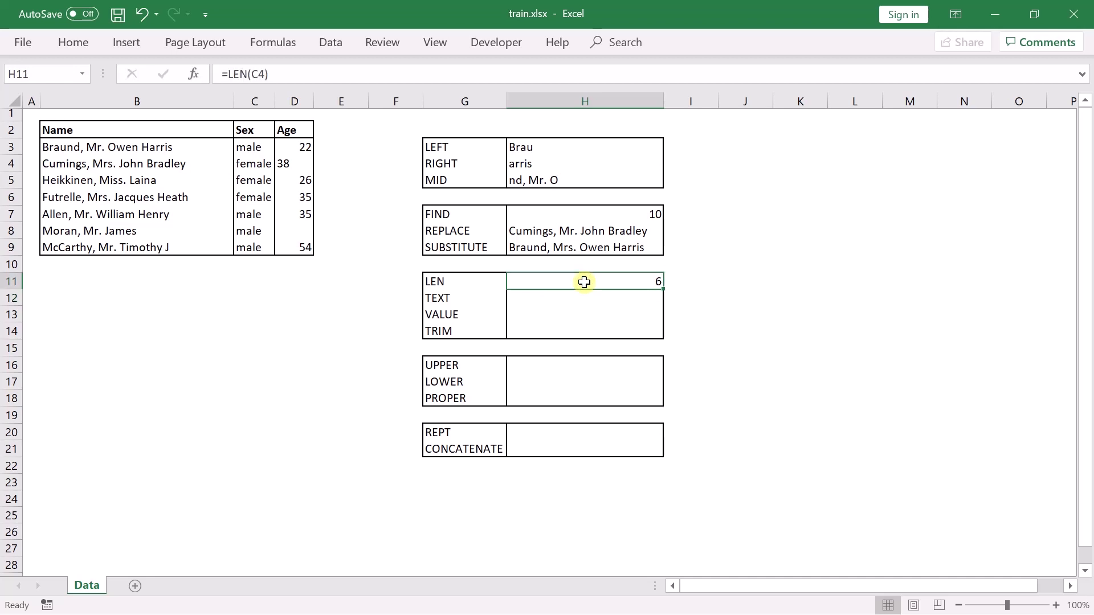
{"action": "type", "text": "=len"}
{"action": "key", "text": "Tab"}
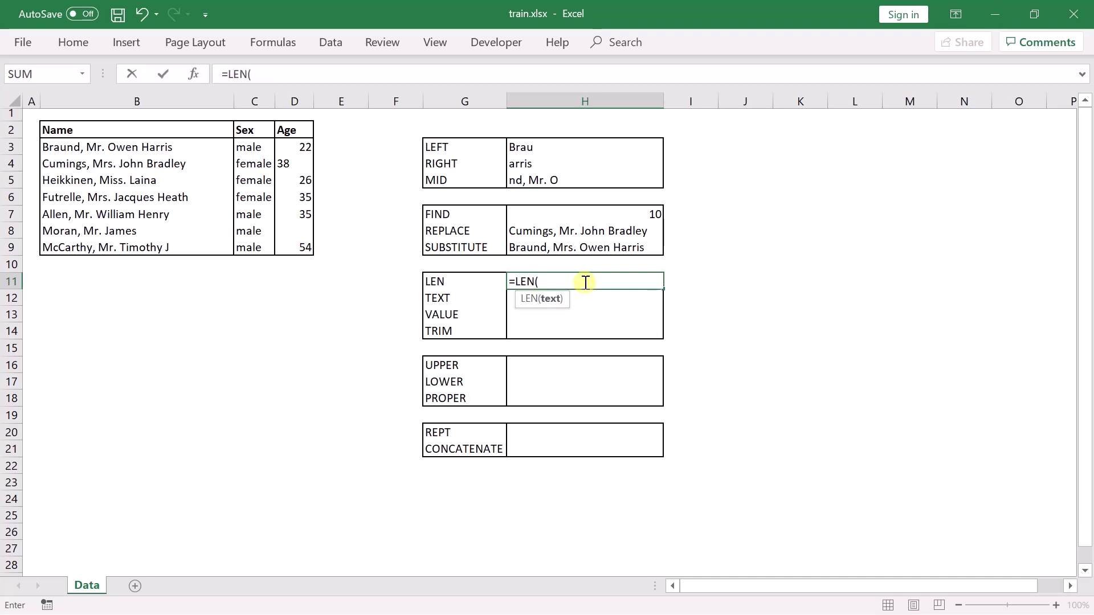
{"action": "left_click", "coordinate": [261, 148]}
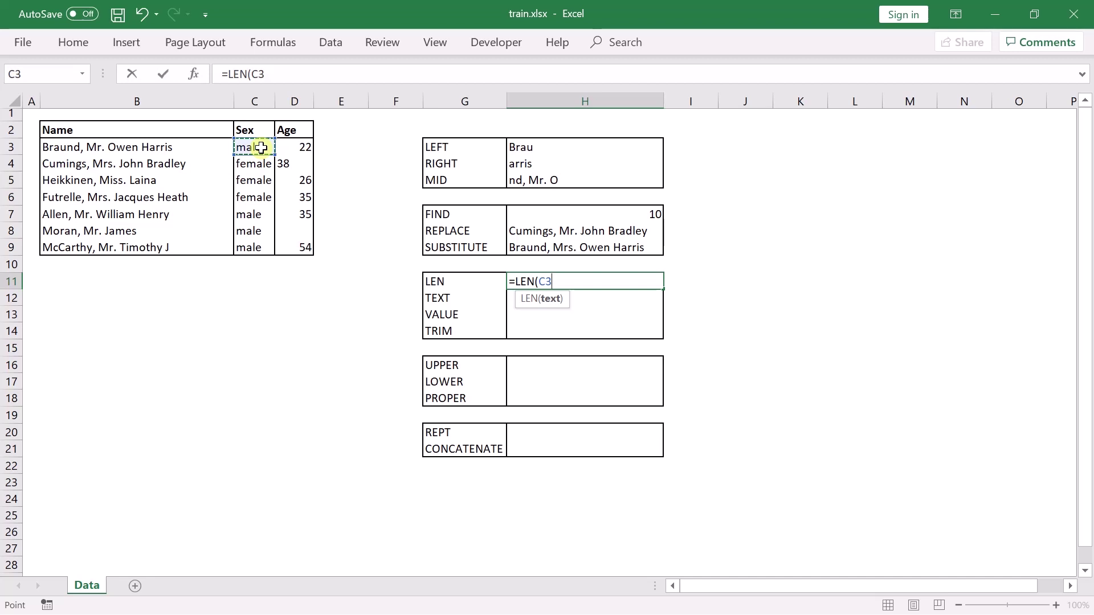
{"action": "key", "text": "Return"}
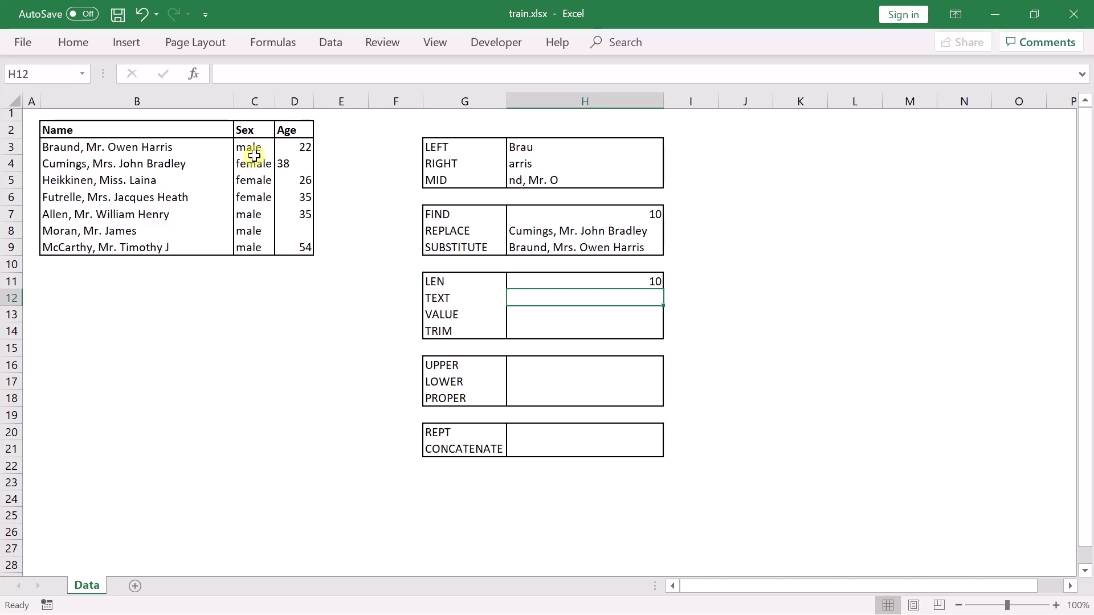
{"action": "left_click", "coordinate": [616, 281]}
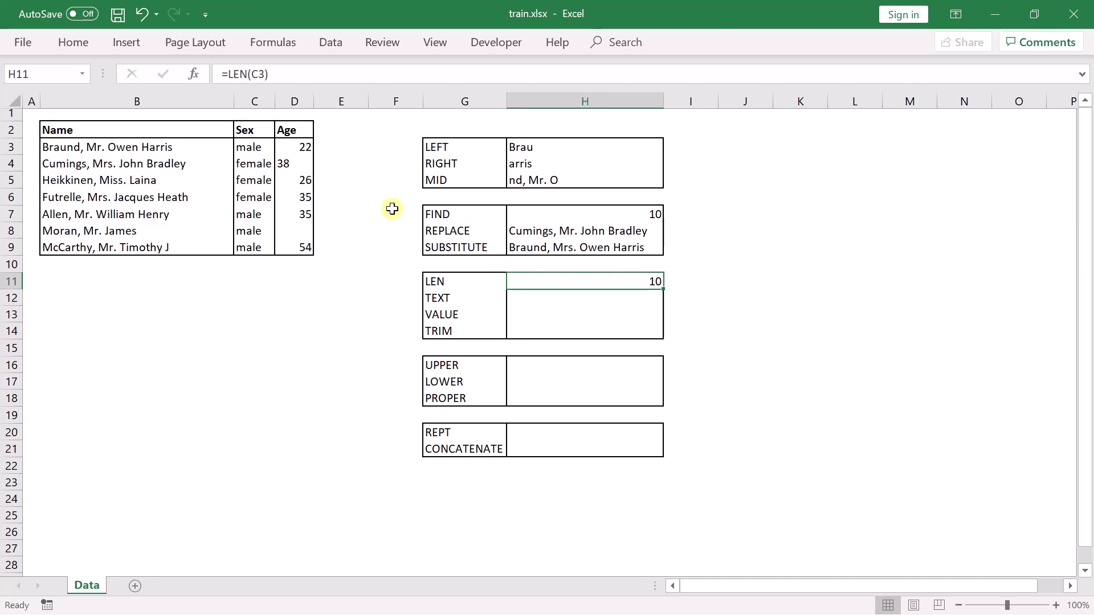
{"action": "left_click", "coordinate": [263, 150]}
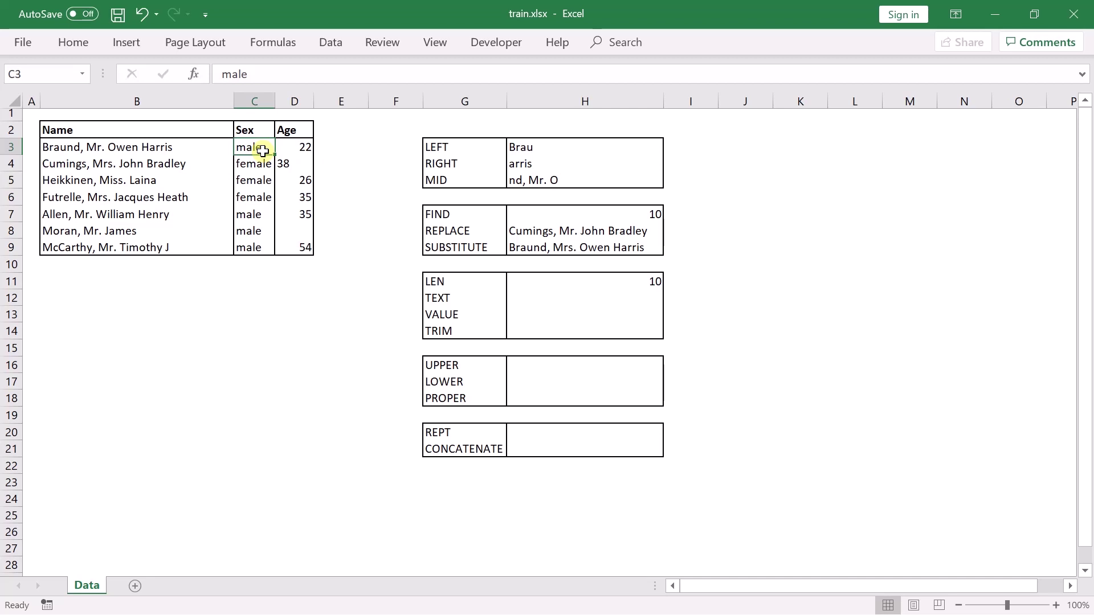
{"action": "left_click_drag", "start_coordinate": [324, 71], "coordinate": [157, 74]}
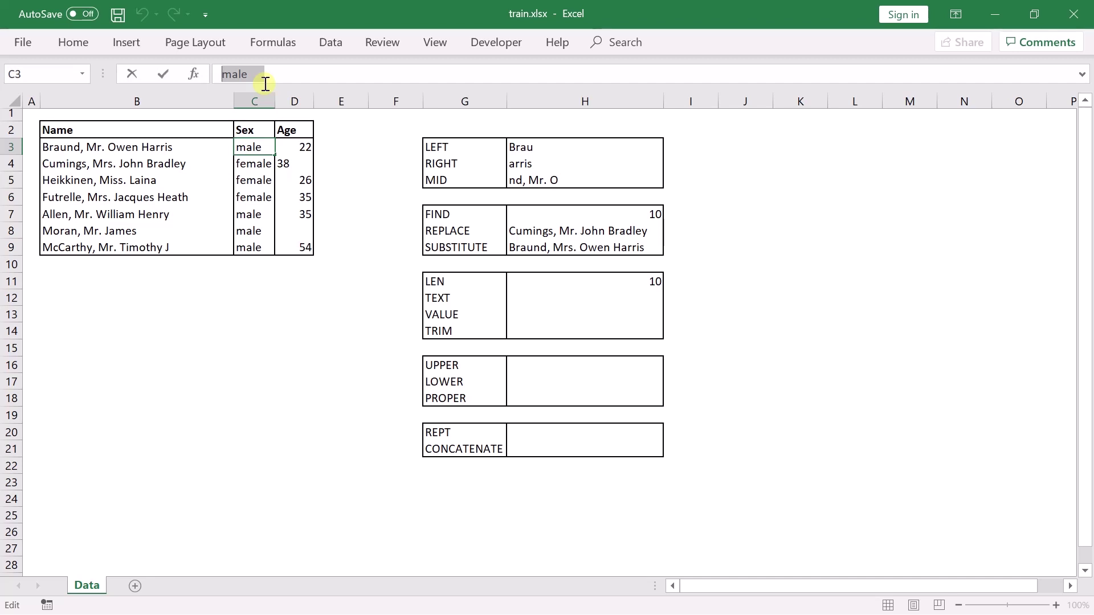
Replace the formula in H11 with =LEN(C8) to count the characters of the Sex entry in row 8.
{"action": "left_click", "coordinate": [580, 285]}
{"action": "type", "text": "=len"}
{"action": "key", "text": "Tab"}
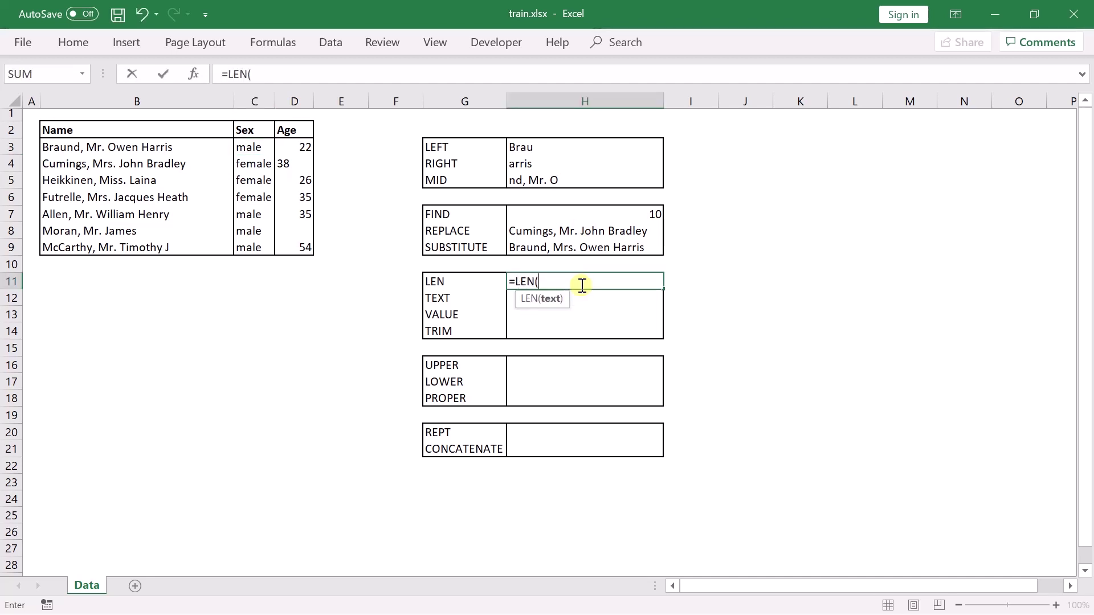
{"action": "left_click", "coordinate": [251, 233]}
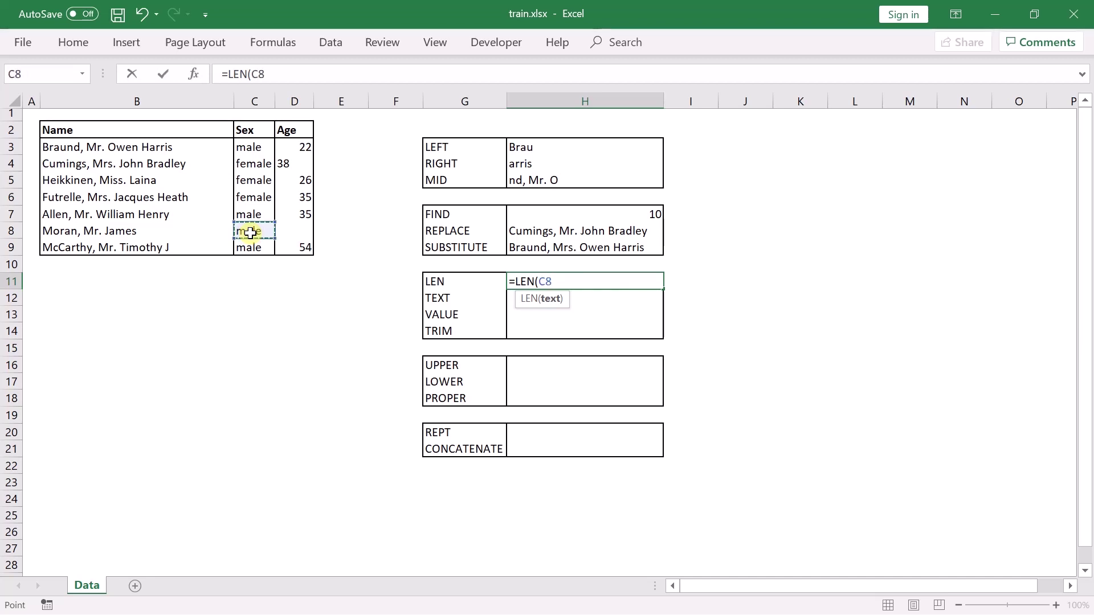
{"action": "type", "text": ")"}
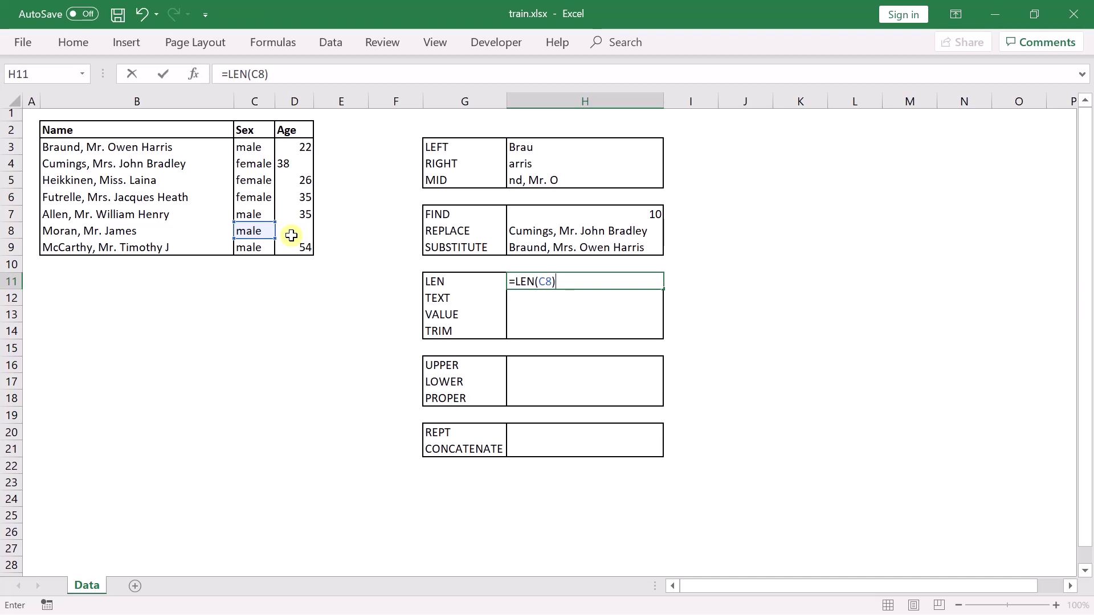
{"action": "key", "text": "Return"}
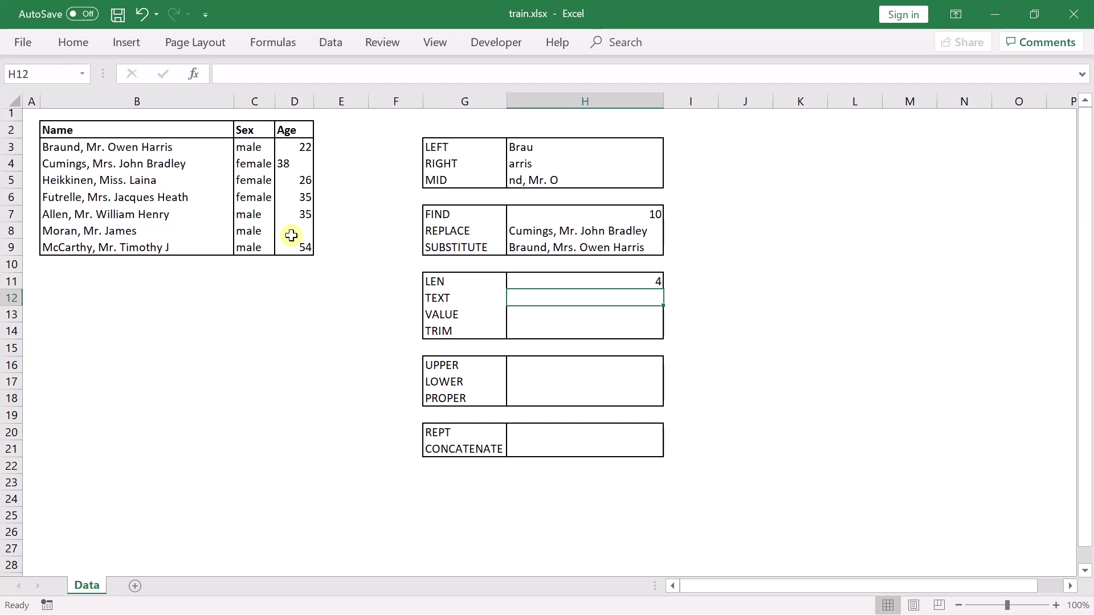
{"action": "left_click", "coordinate": [255, 150]}
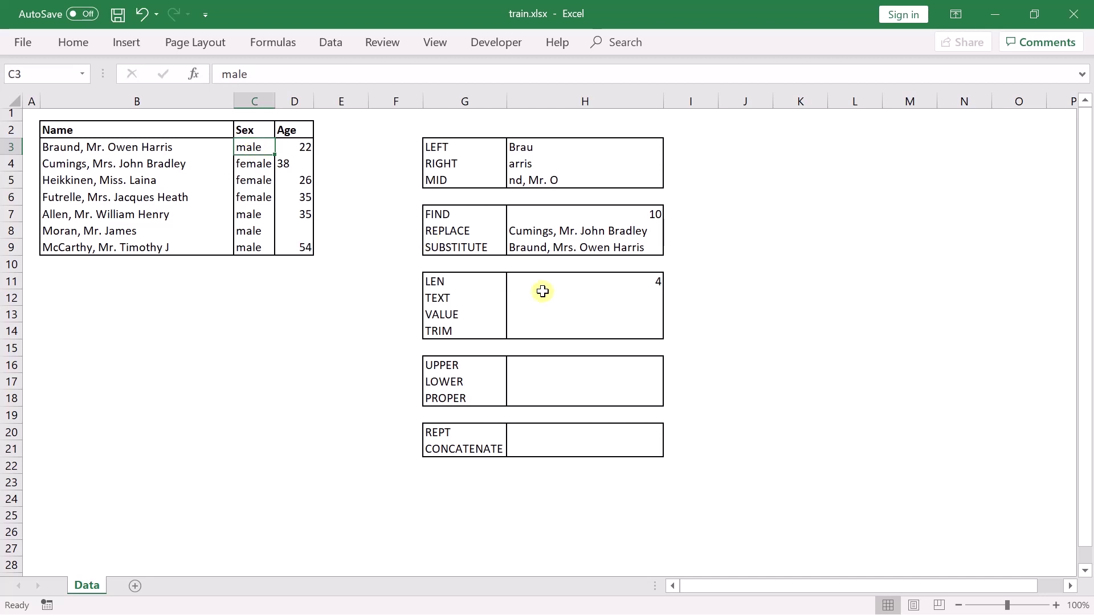
Compare the alignment of the Age values with the Name and Sex columns, and check the number format of D4.
{"action": "left_click", "coordinate": [566, 298]}
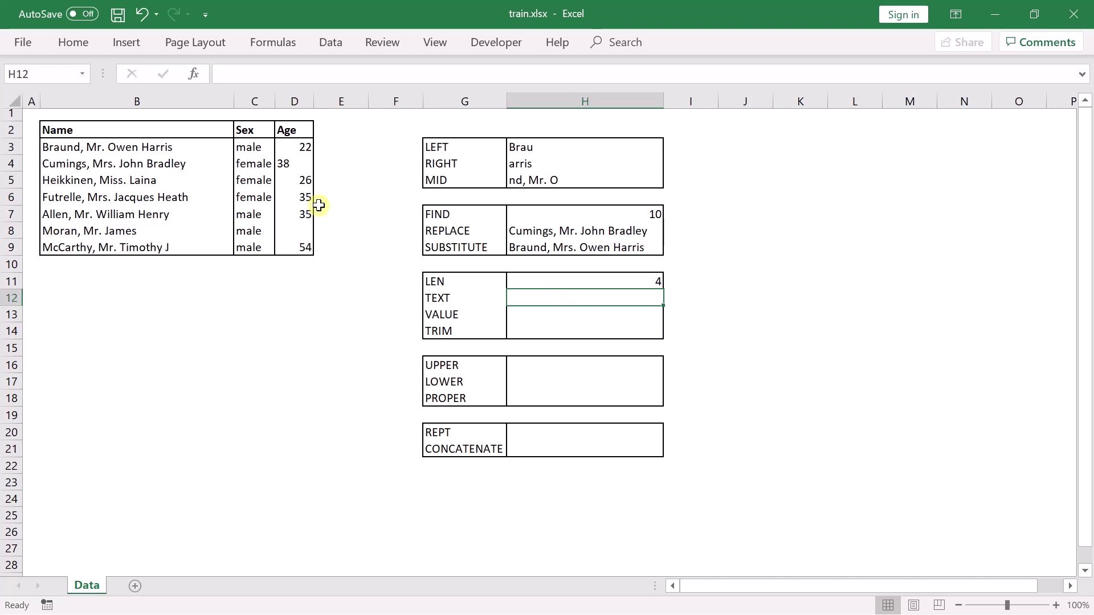
{"action": "left_click_drag", "start_coordinate": [297, 147], "coordinate": [289, 246]}
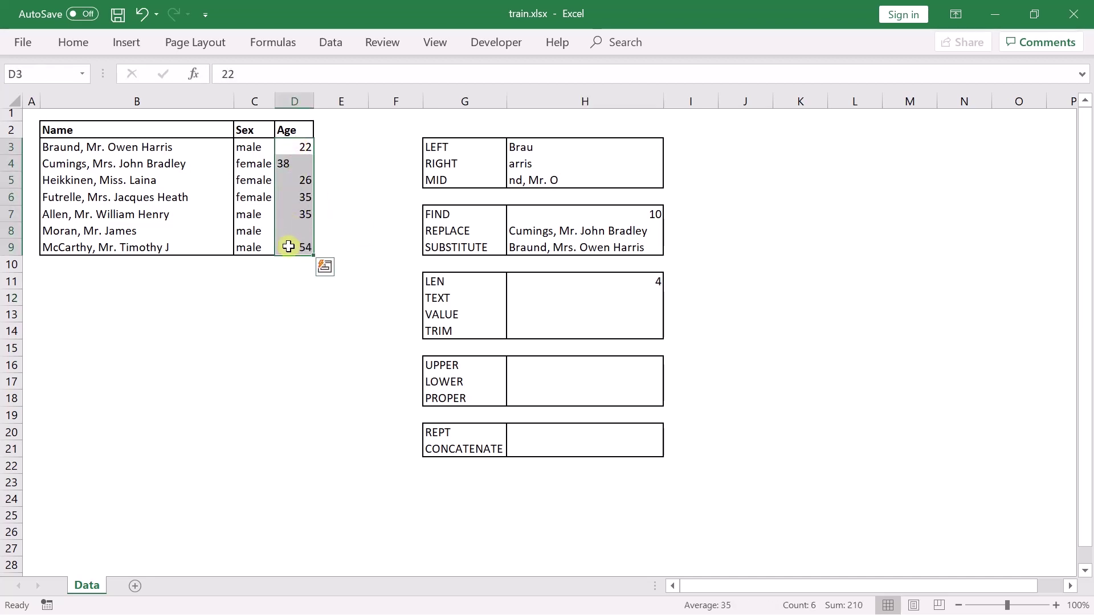
{"action": "left_click", "coordinate": [295, 149]}
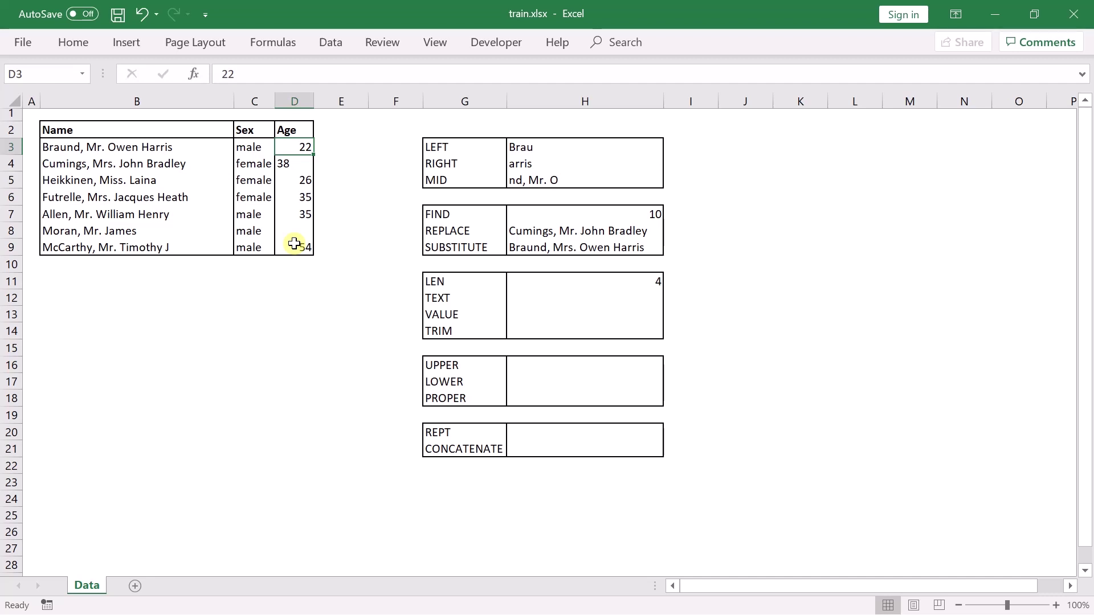
{"action": "left_click_drag", "start_coordinate": [173, 147], "coordinate": [147, 249]}
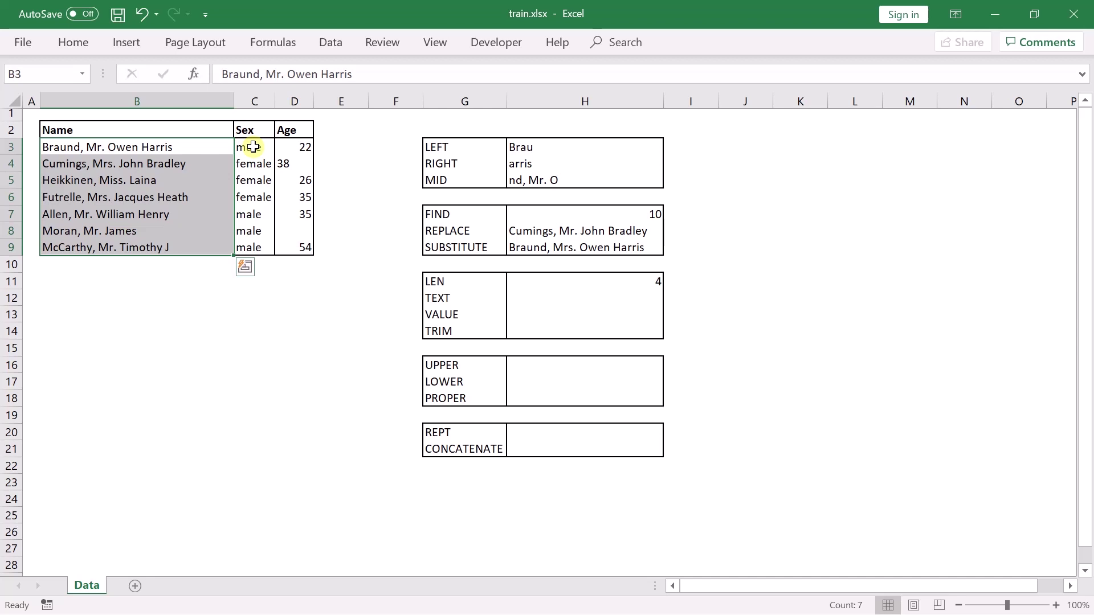
{"action": "left_click_drag", "start_coordinate": [253, 147], "coordinate": [247, 245]}
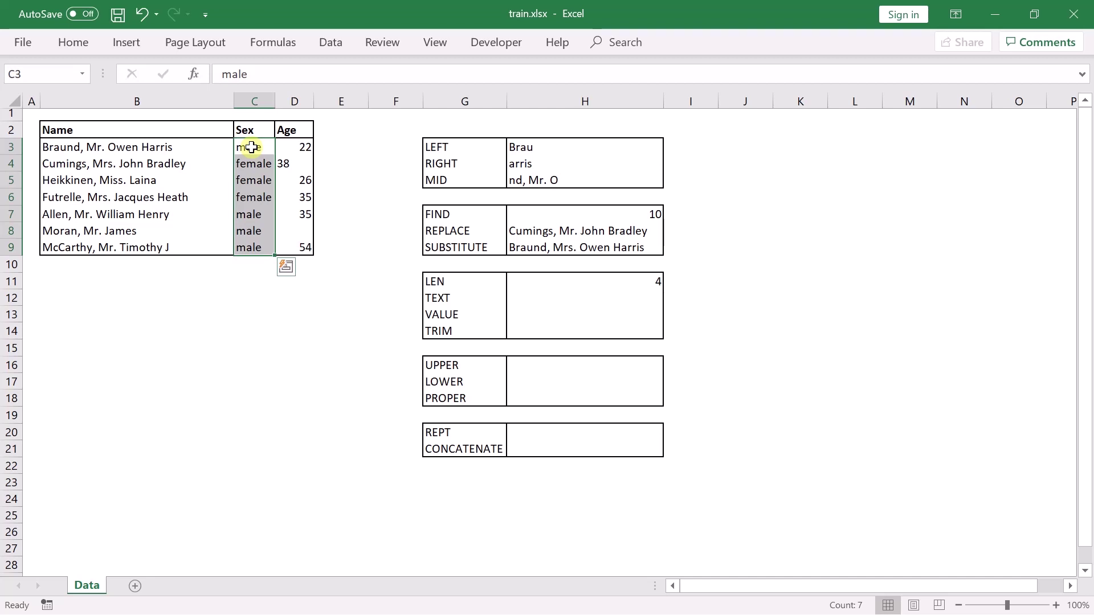
{"action": "left_click", "coordinate": [286, 164]}
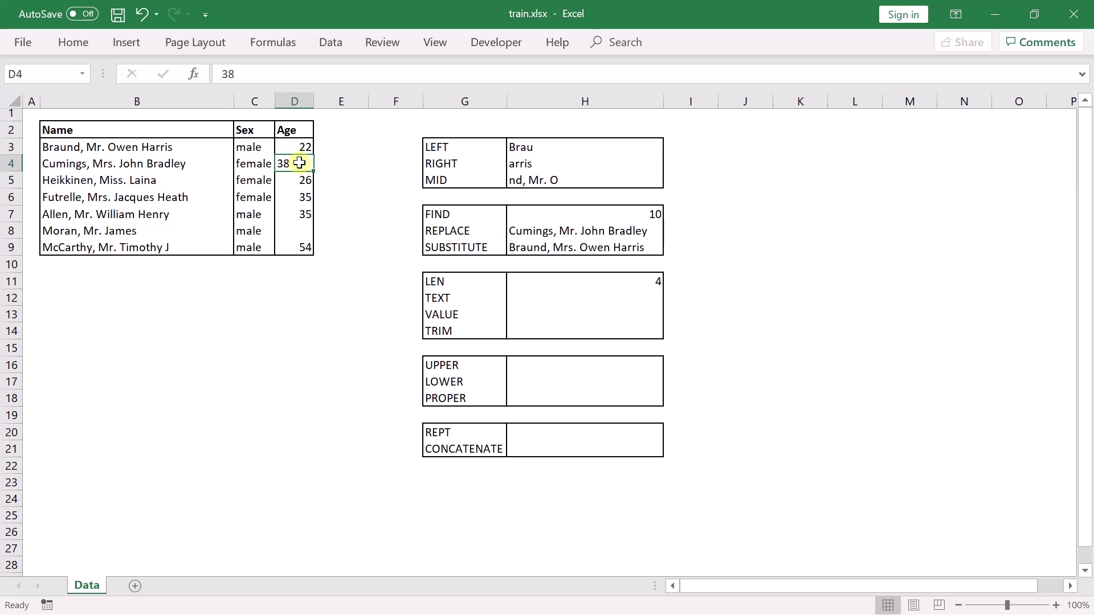
{"action": "left_click", "coordinate": [75, 42]}
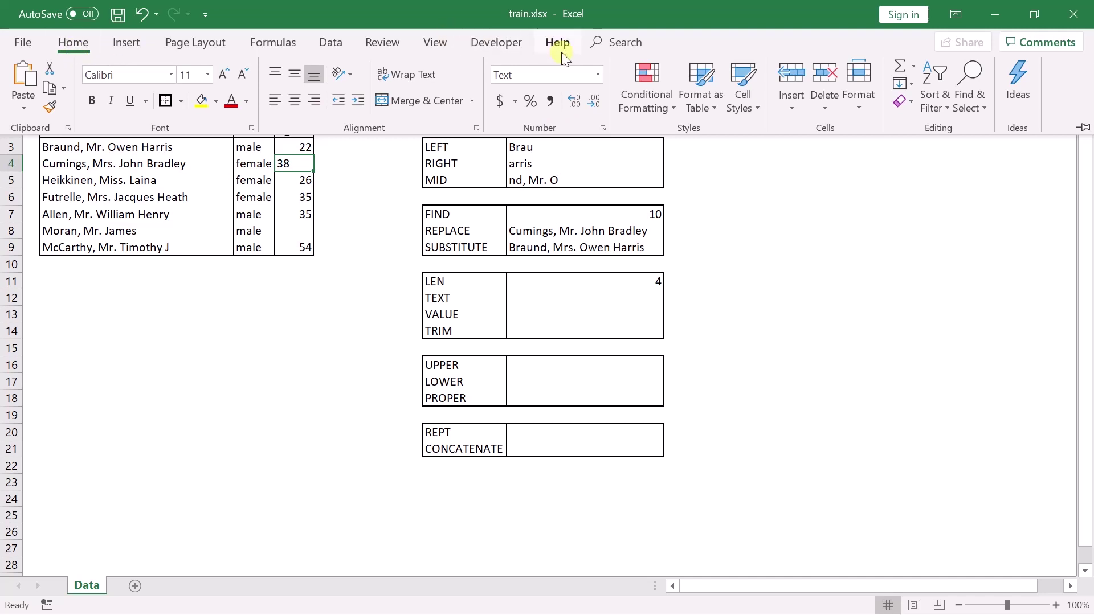
Enter =TEXT(D3,"#") in H12 to convert the first Age value to text, and compare the result with D3.
{"action": "left_click", "coordinate": [561, 301]}
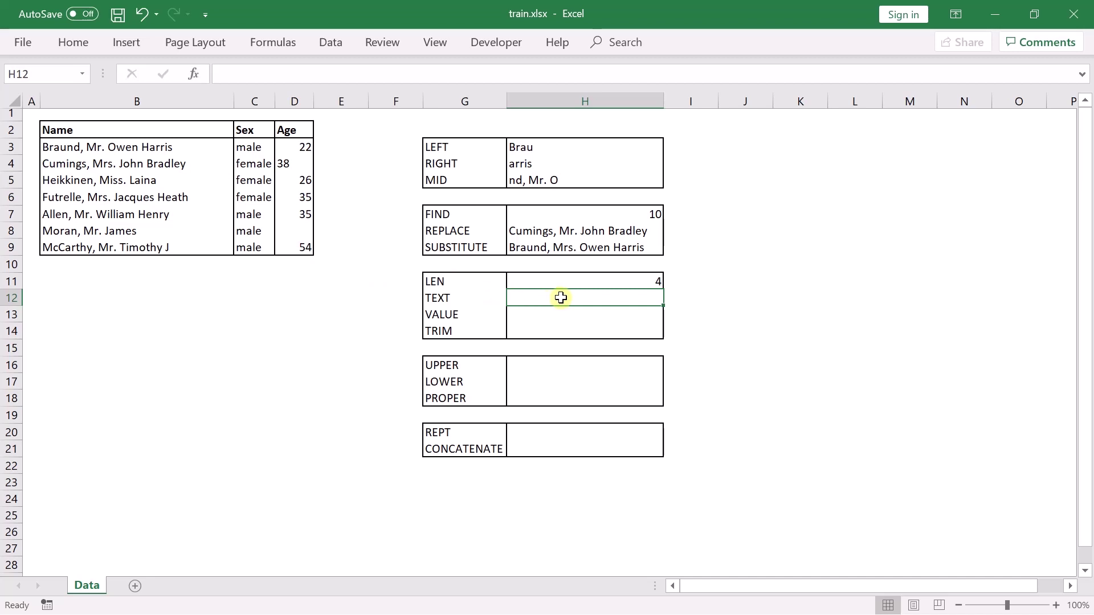
{"action": "type", "text": "=text"}
{"action": "key", "text": "Tab"}
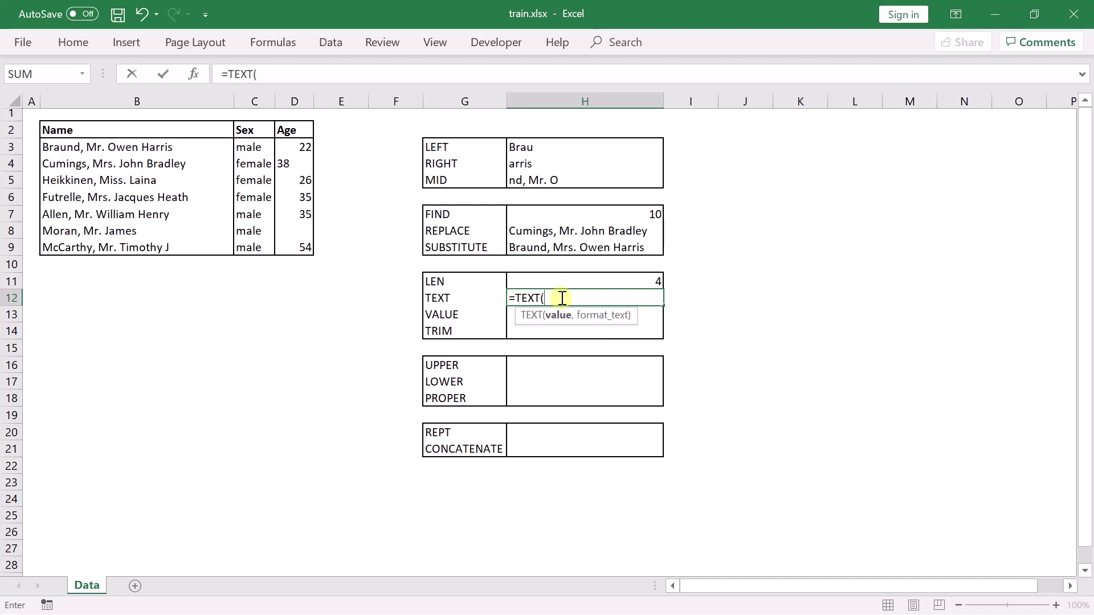
{"action": "left_click", "coordinate": [294, 149]}
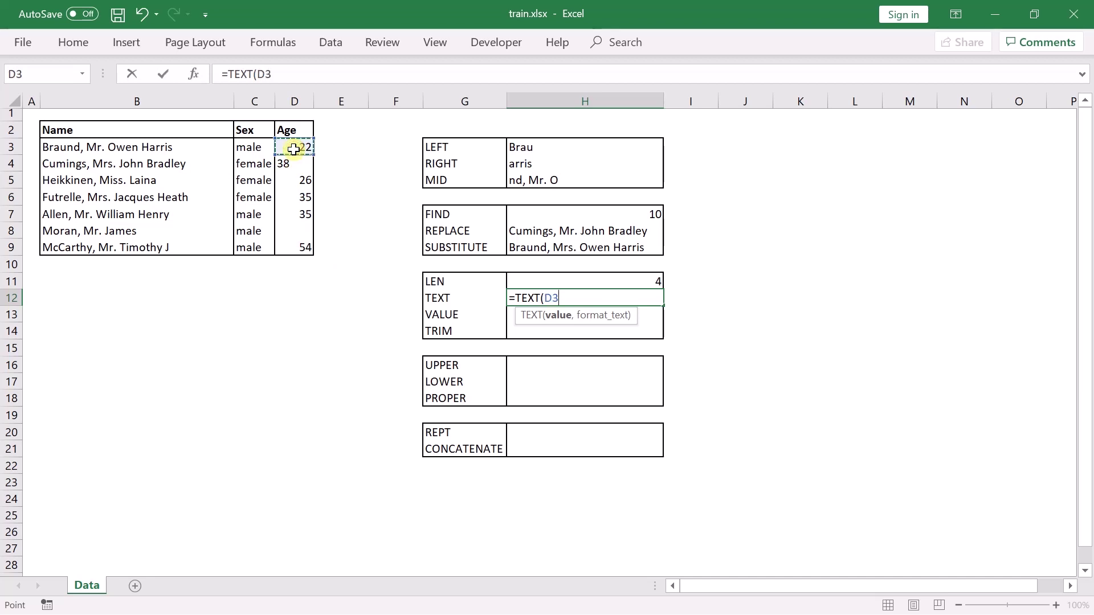
{"action": "type", "text": ",\""}
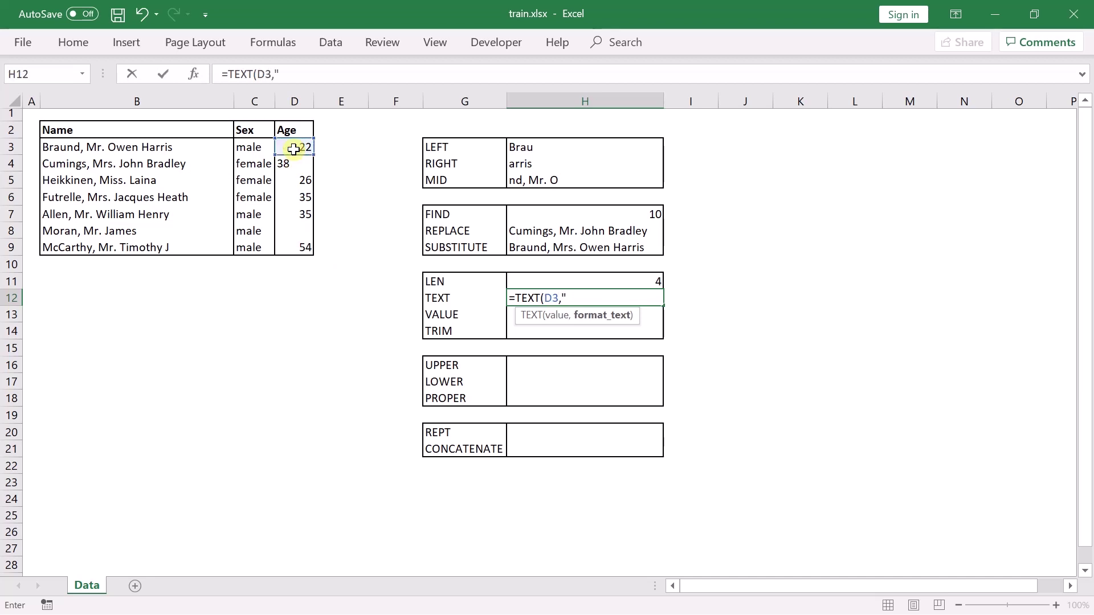
{"action": "type", "text": "#\")"}
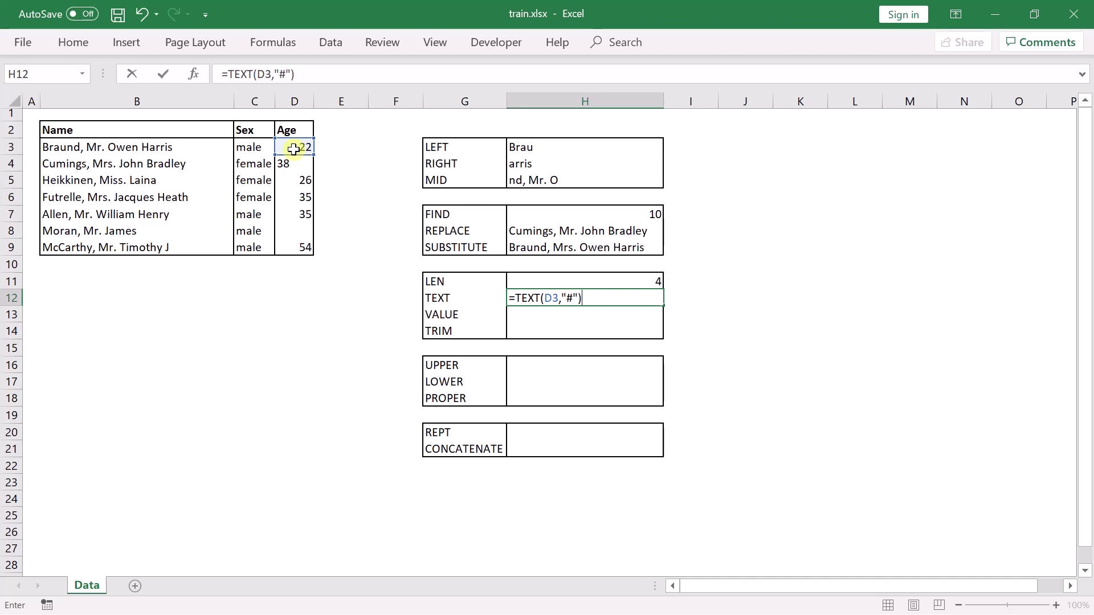
{"action": "key", "text": "Return"}
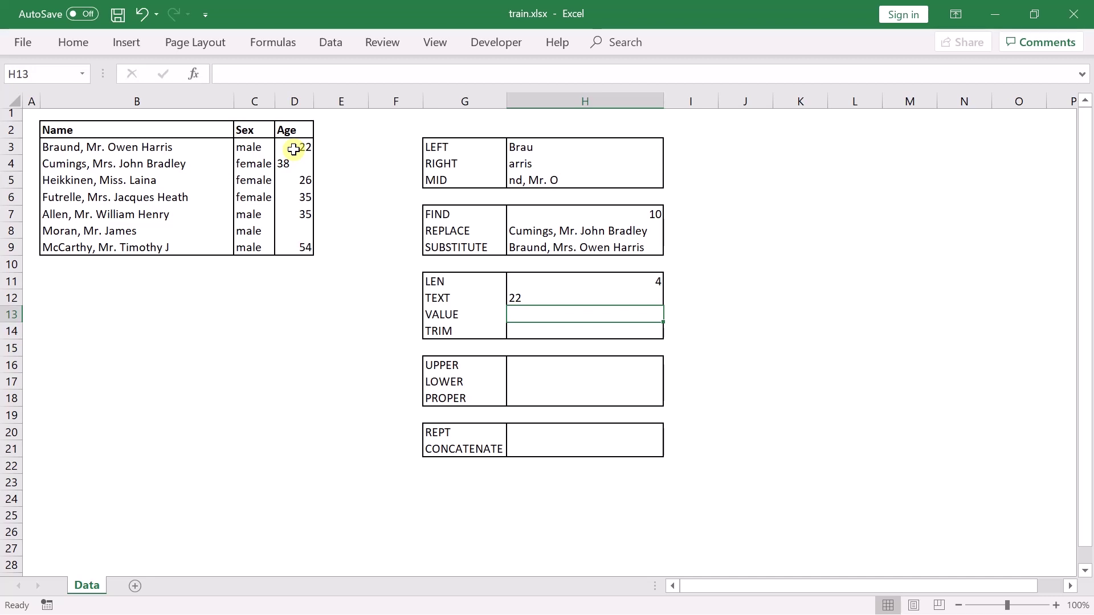
{"action": "left_click", "coordinate": [289, 146]}
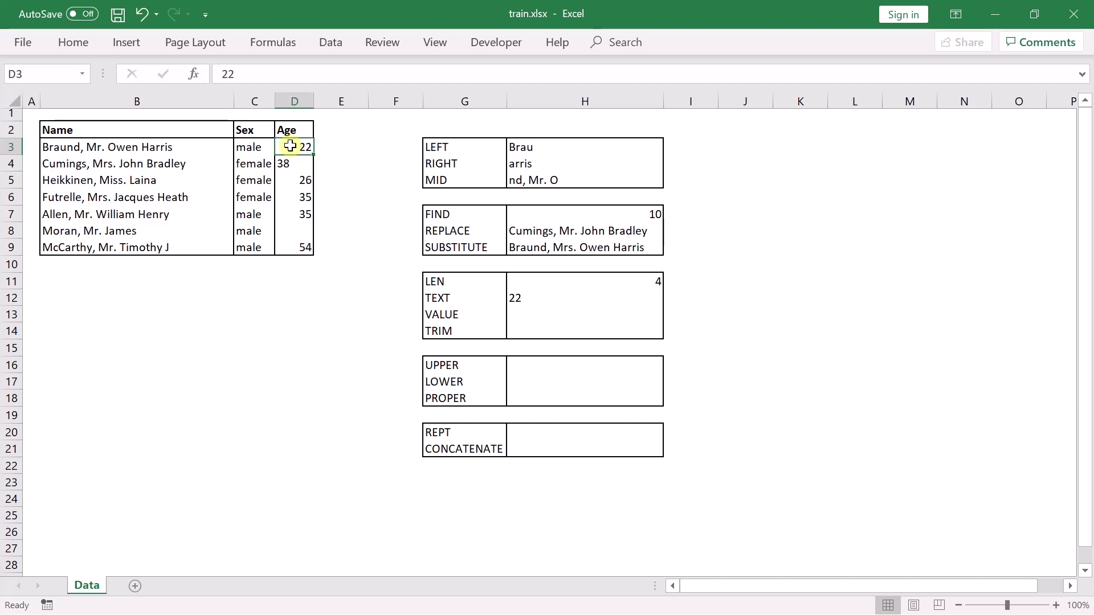
{"action": "left_click", "coordinate": [546, 298]}
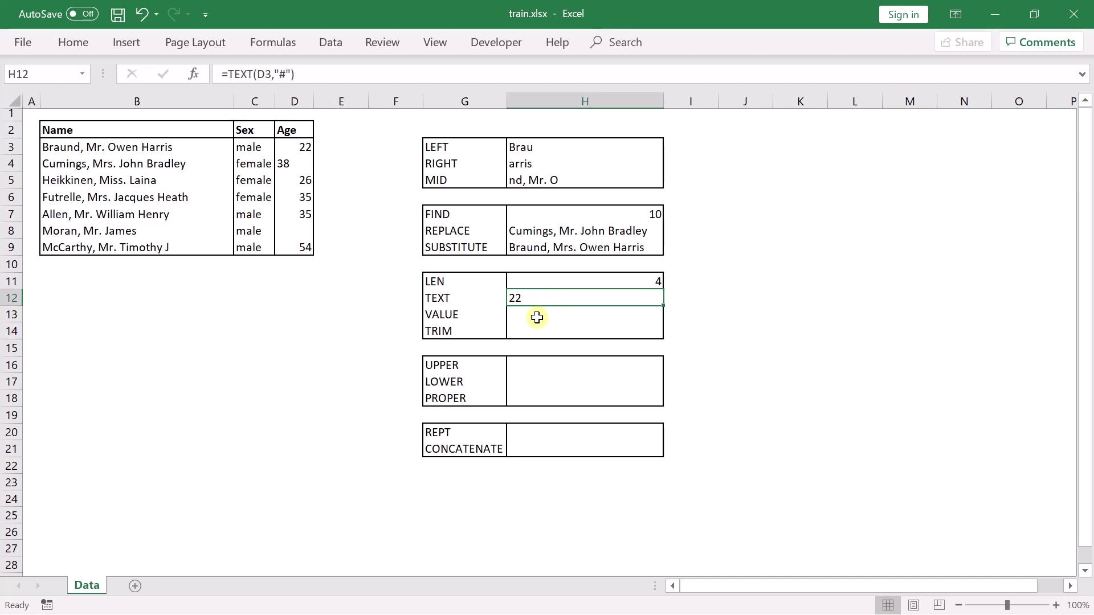
Enter =VALUE(D4) in H13 to convert the text-formatted Age entry in row 4 to a number.
{"action": "left_click", "coordinate": [537, 317]}
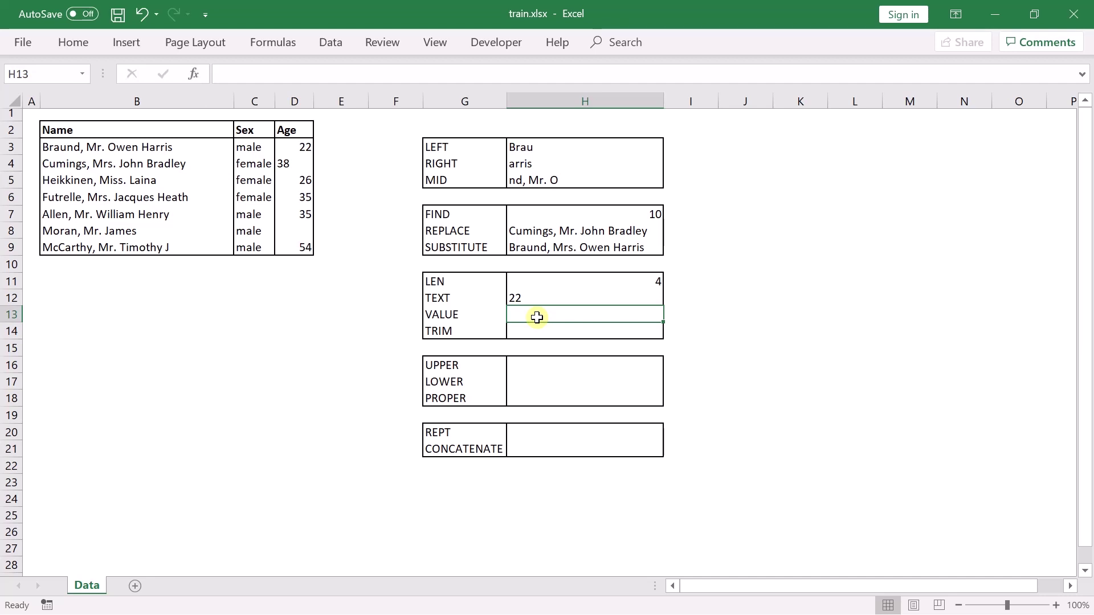
{"action": "type", "text": "=value"}
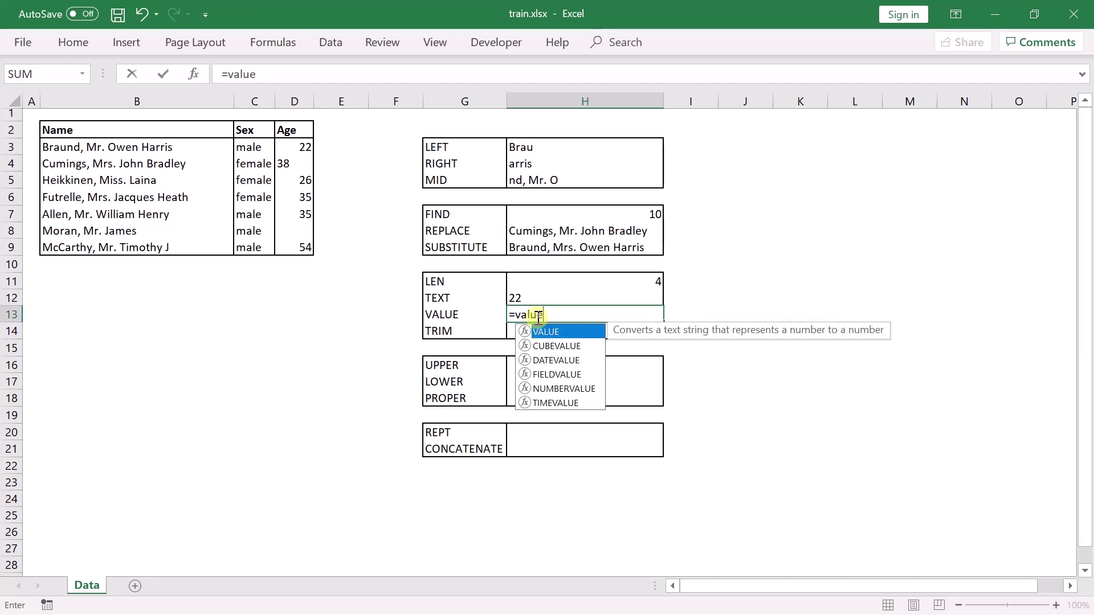
{"action": "key", "text": "Tab"}
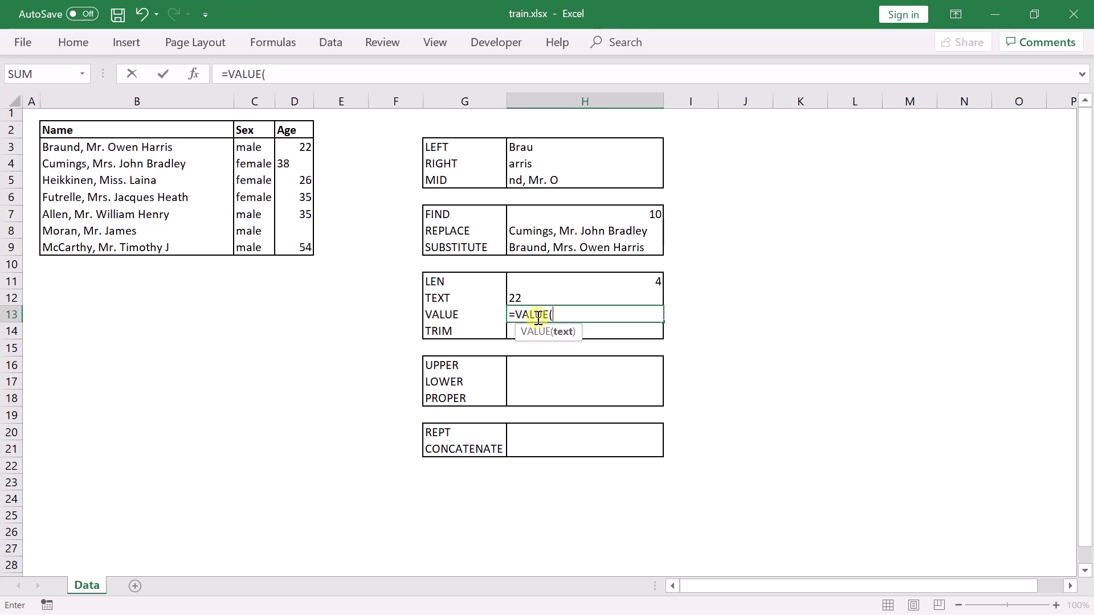
{"action": "left_click", "coordinate": [298, 164]}
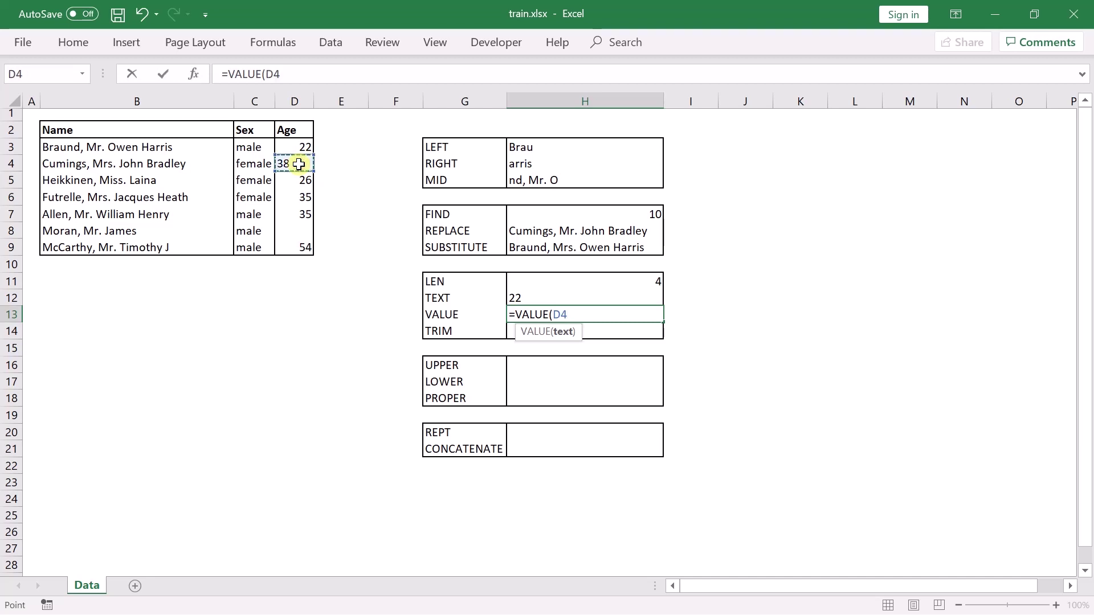
{"action": "type", "text": ")"}
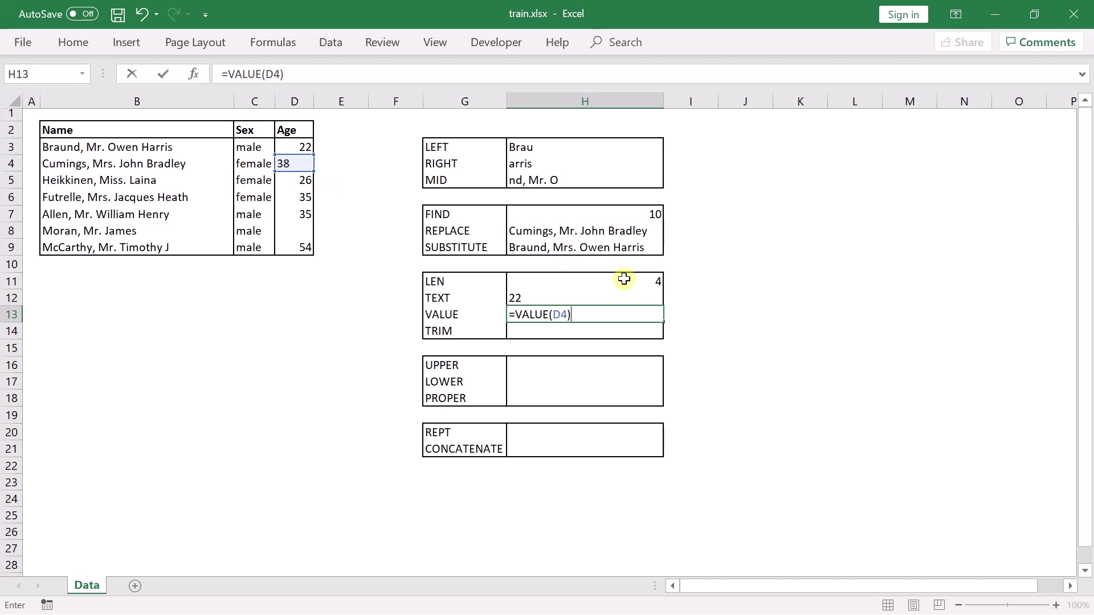
{"action": "key", "text": "Return"}
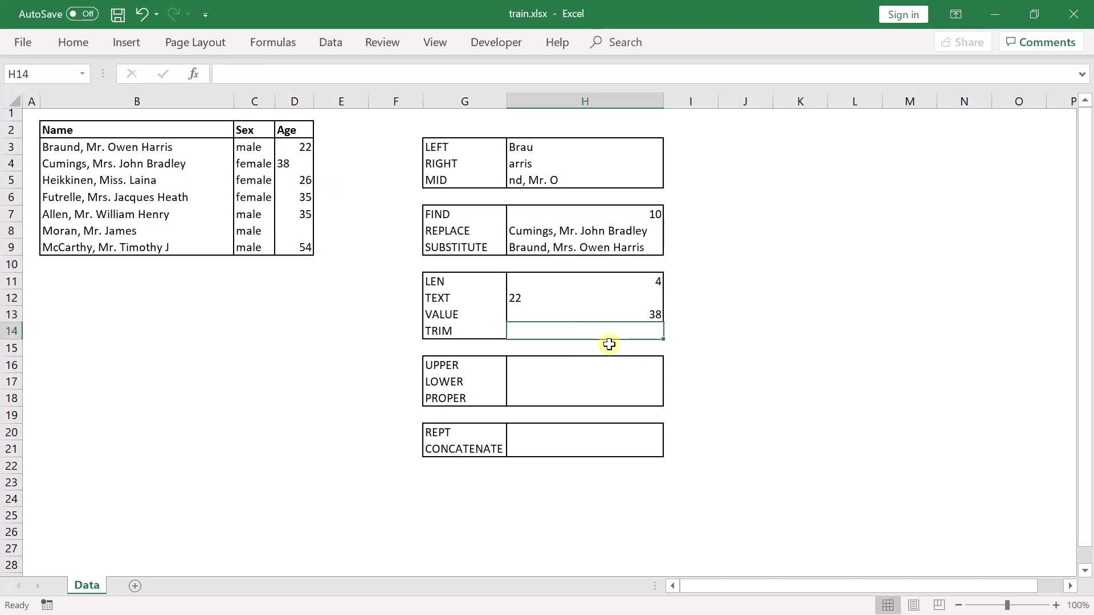
{"action": "left_click", "coordinate": [634, 315]}
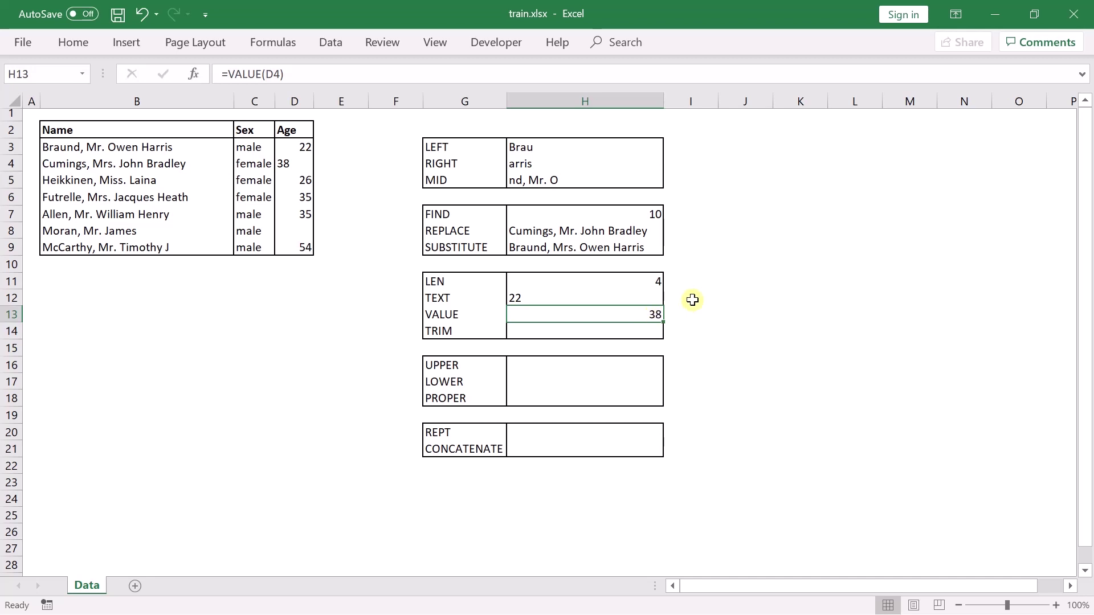
Replace the formula in H11 with =LEN(C3) to count the characters of the first Sex entry.
{"action": "left_click", "coordinate": [632, 331]}
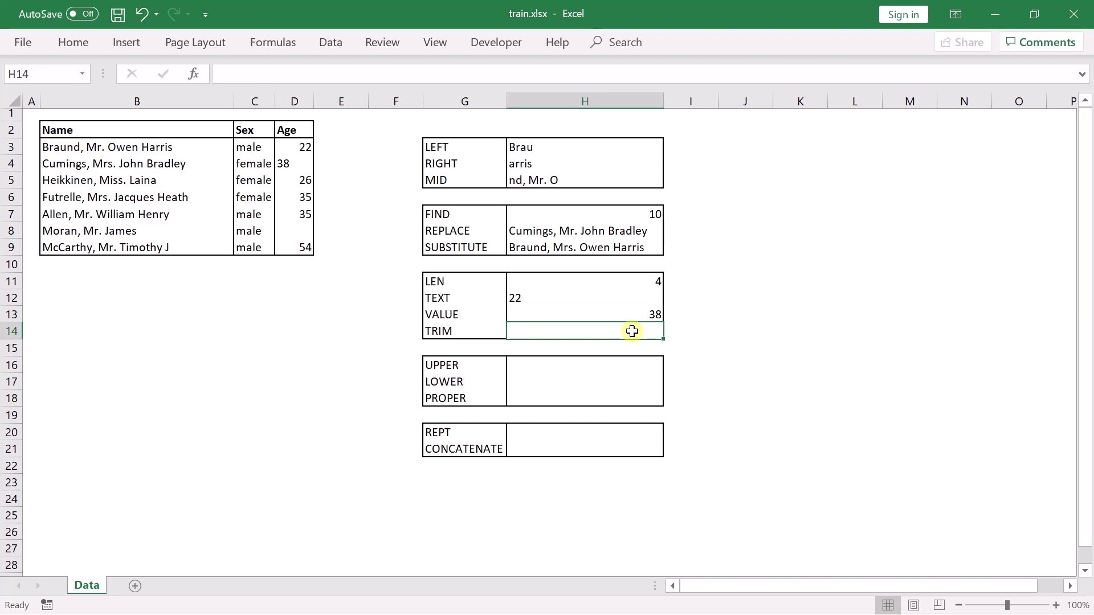
{"action": "left_click", "coordinate": [586, 285]}
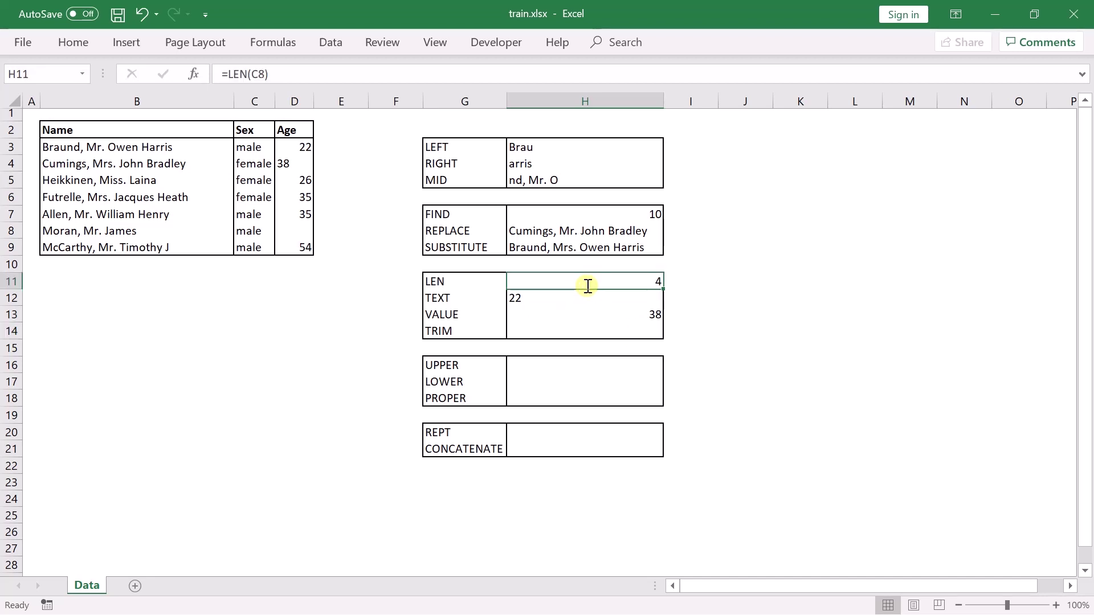
{"action": "type", "text": "=LEN("}
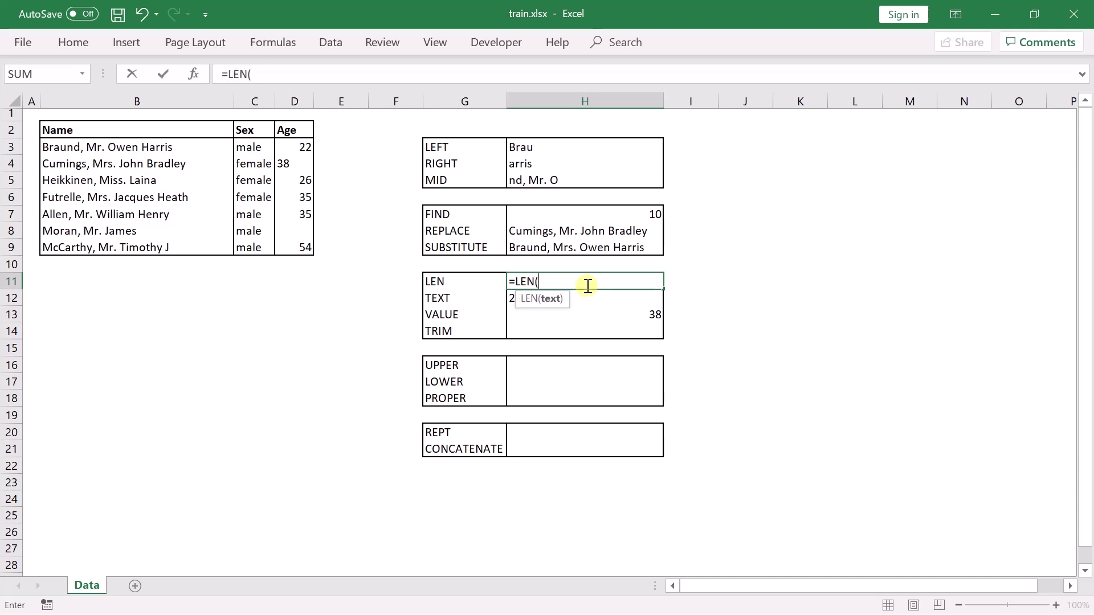
{"action": "left_click", "coordinate": [255, 148]}
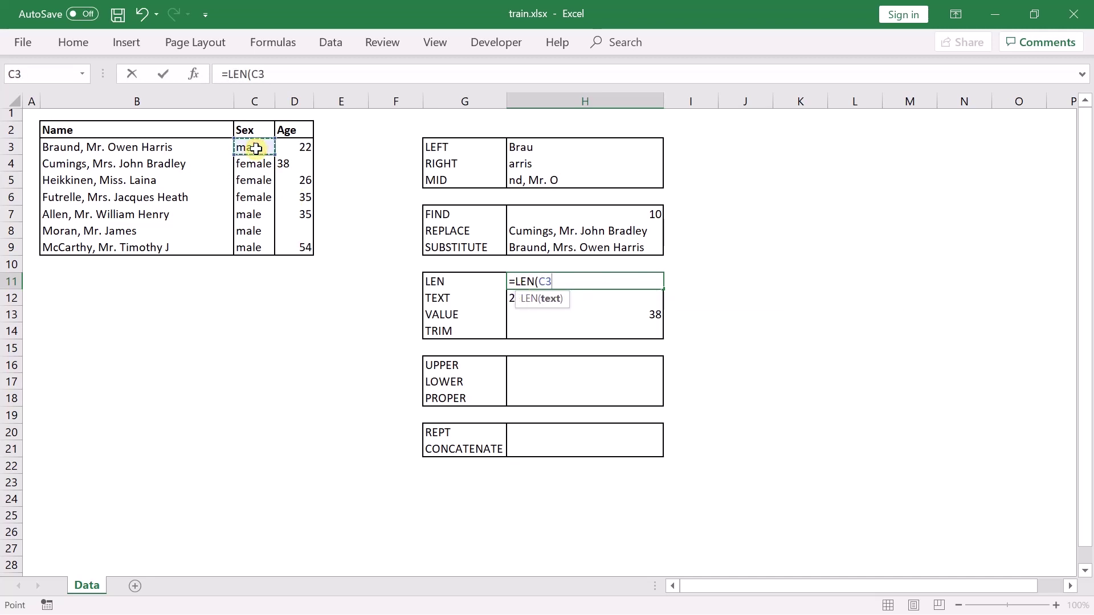
{"action": "type", "text": ")"}
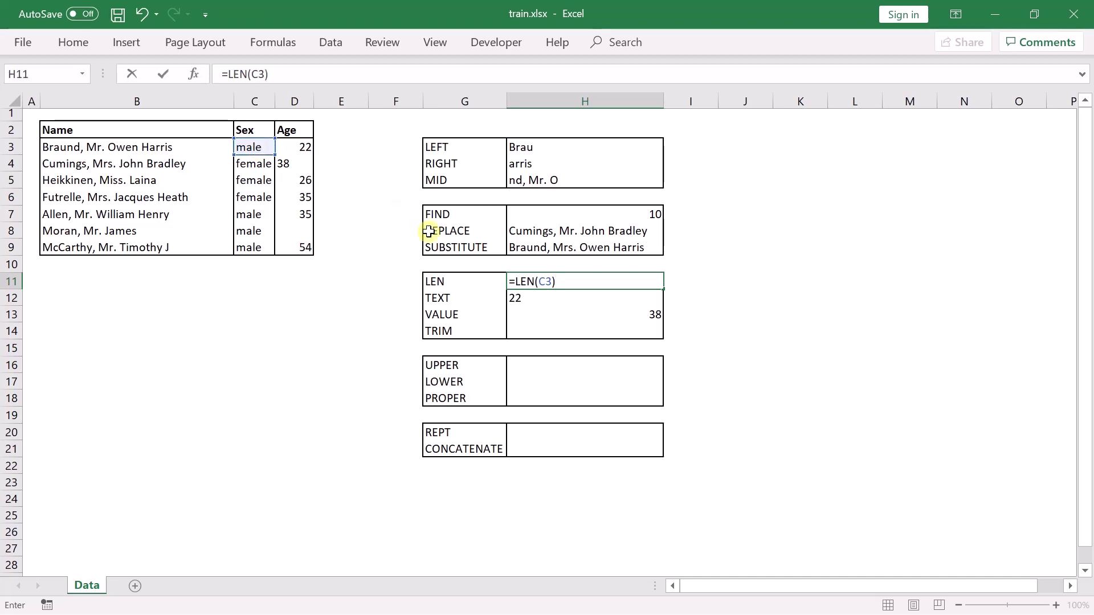
{"action": "key", "text": "Return"}
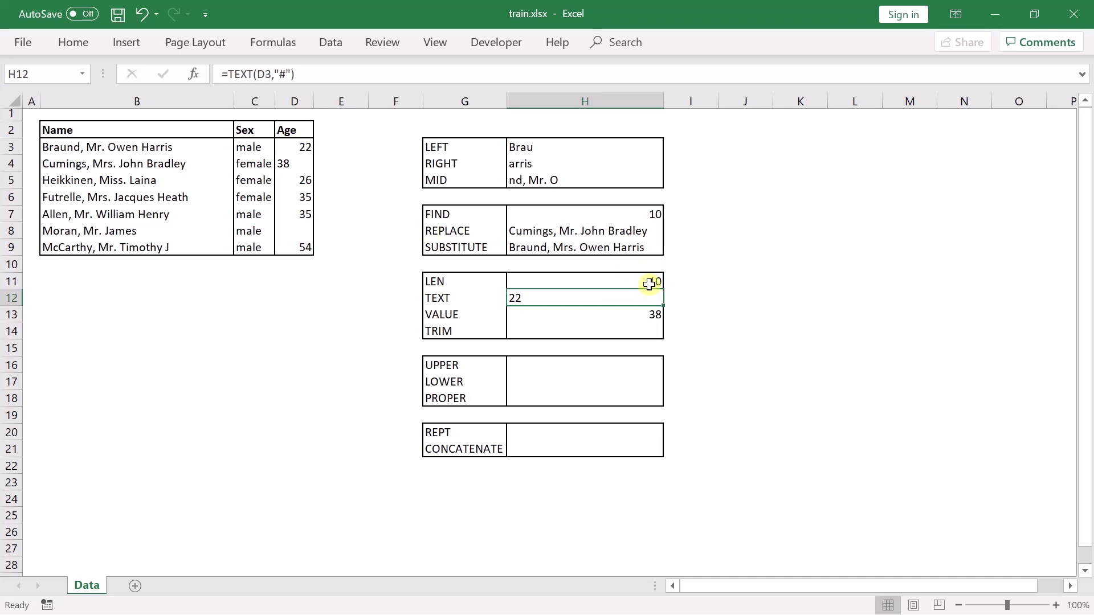
Enter =TRIM(C3) in H14 to remove the extra spaces from the first Sex entry.
{"action": "left_click", "coordinate": [619, 331]}
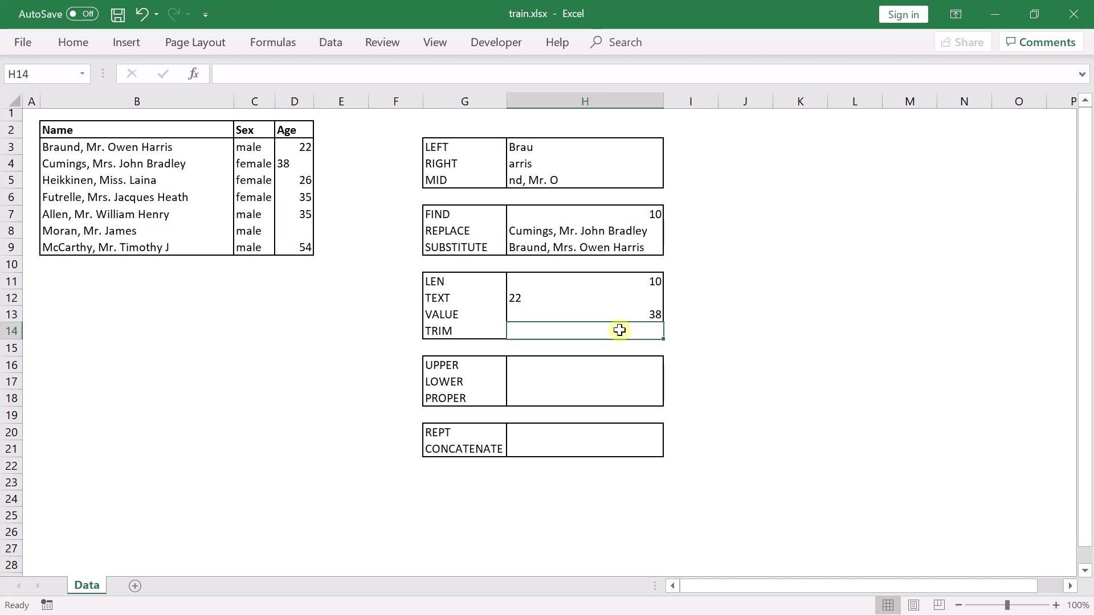
{"action": "type", "text": "=trim"}
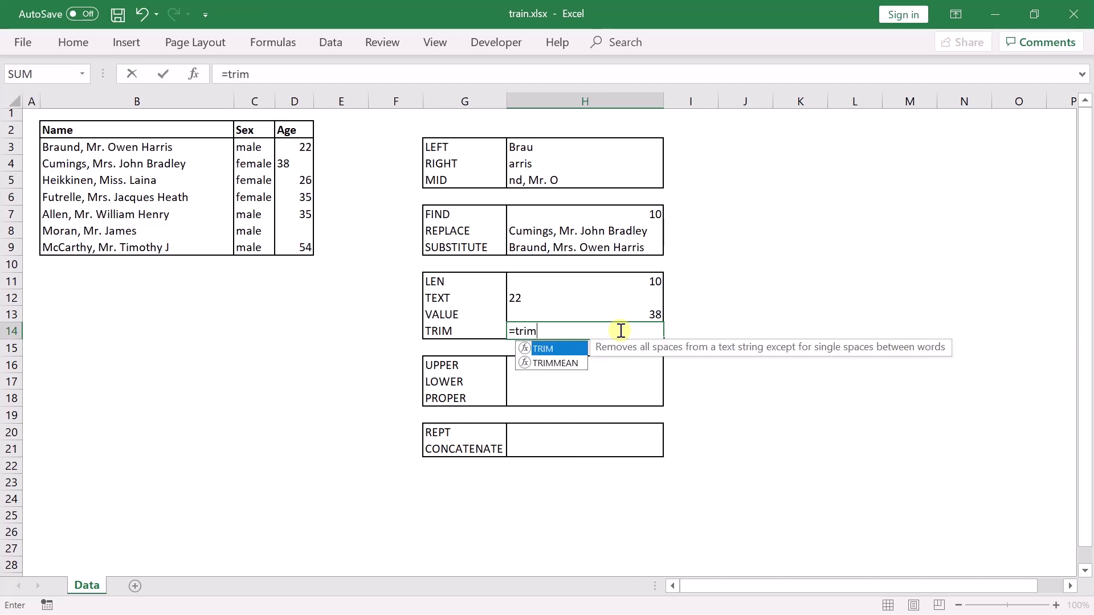
{"action": "key", "text": "Tab"}
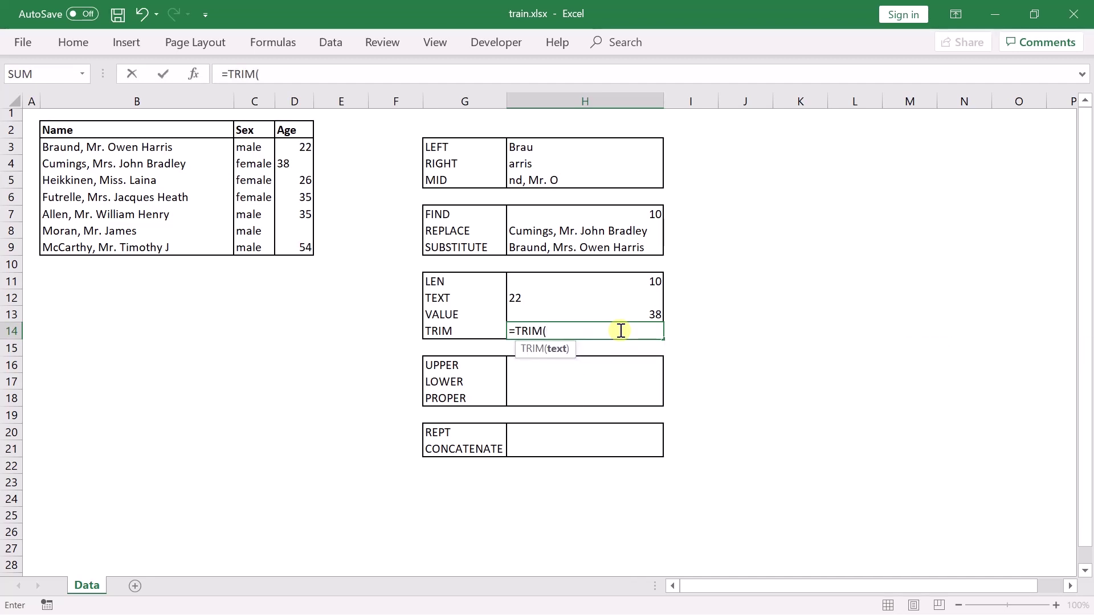
{"action": "left_click", "coordinate": [251, 149]}
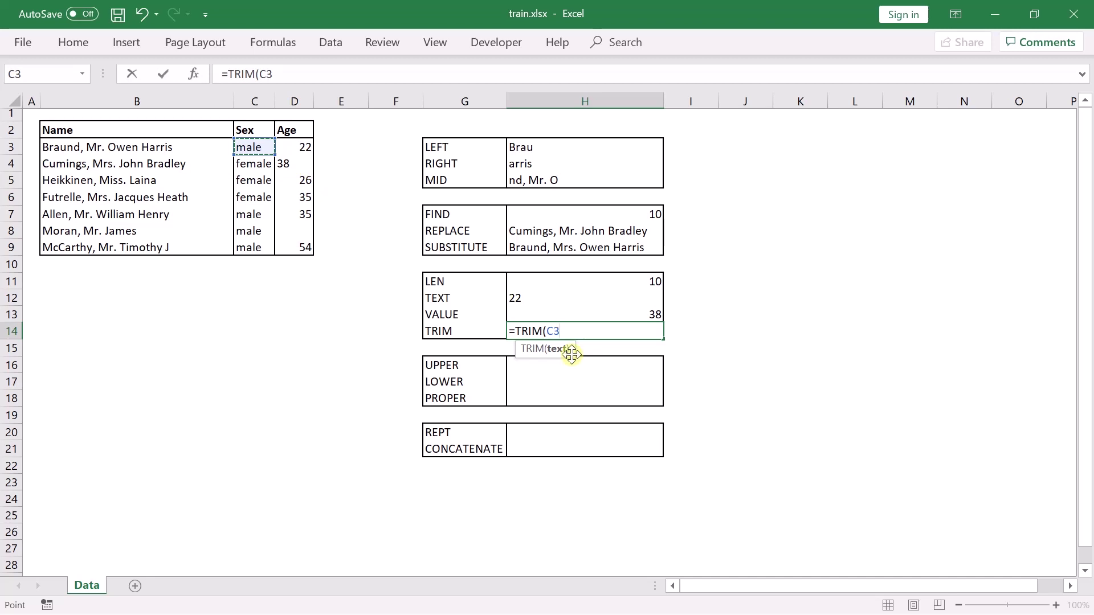
{"action": "type", "text": ")"}
{"action": "key", "text": "Return"}
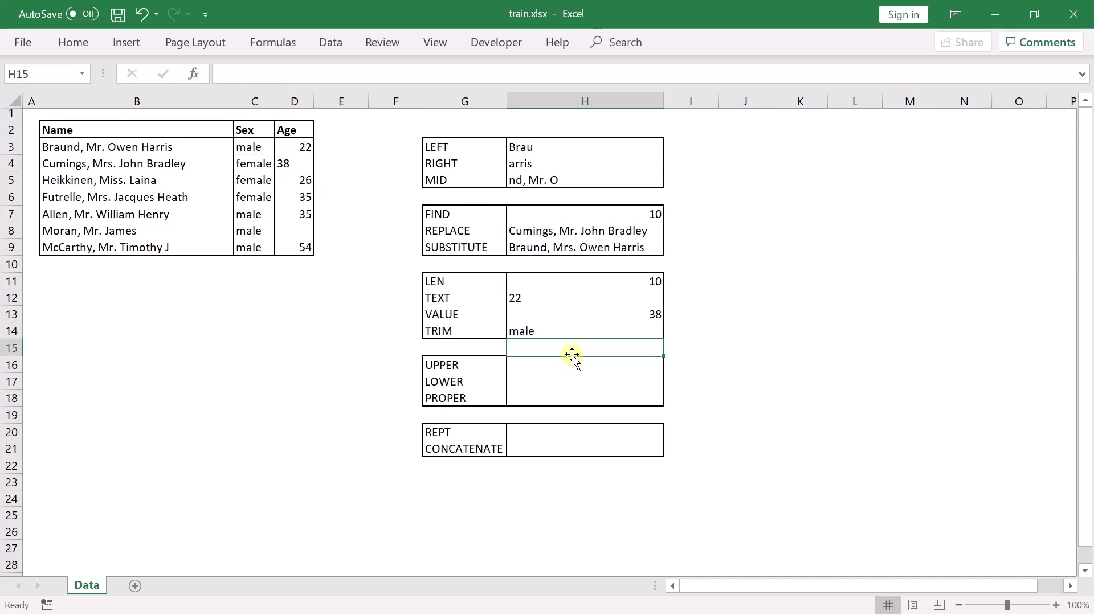
{"action": "left_click", "coordinate": [536, 331]}
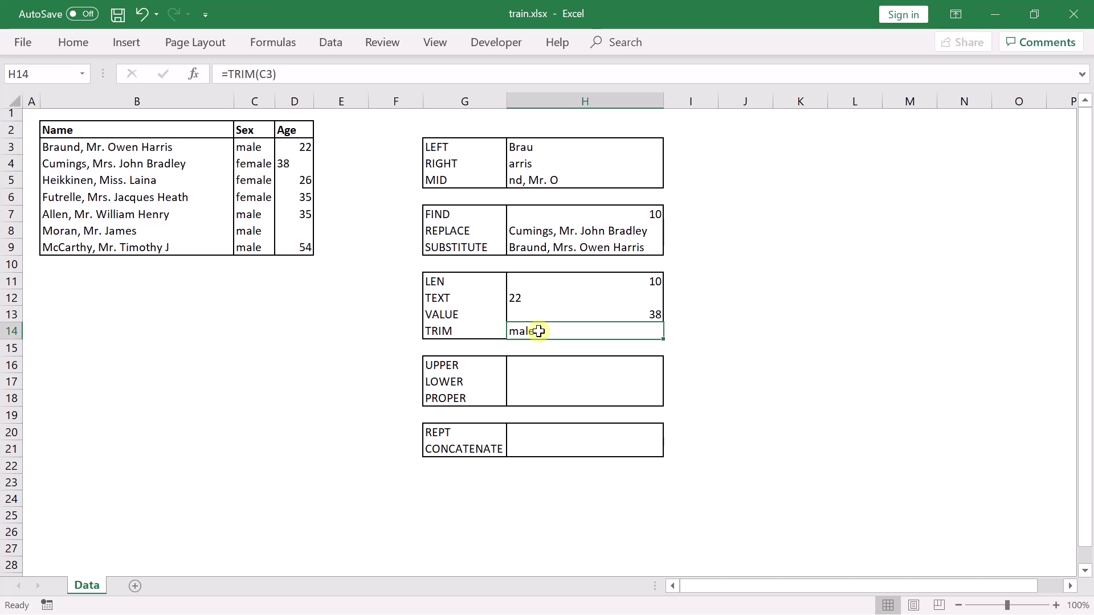
Replace the formula in H11 with =LEN(H14) to count the characters of the trimmed text.
{"action": "left_click", "coordinate": [595, 278]}
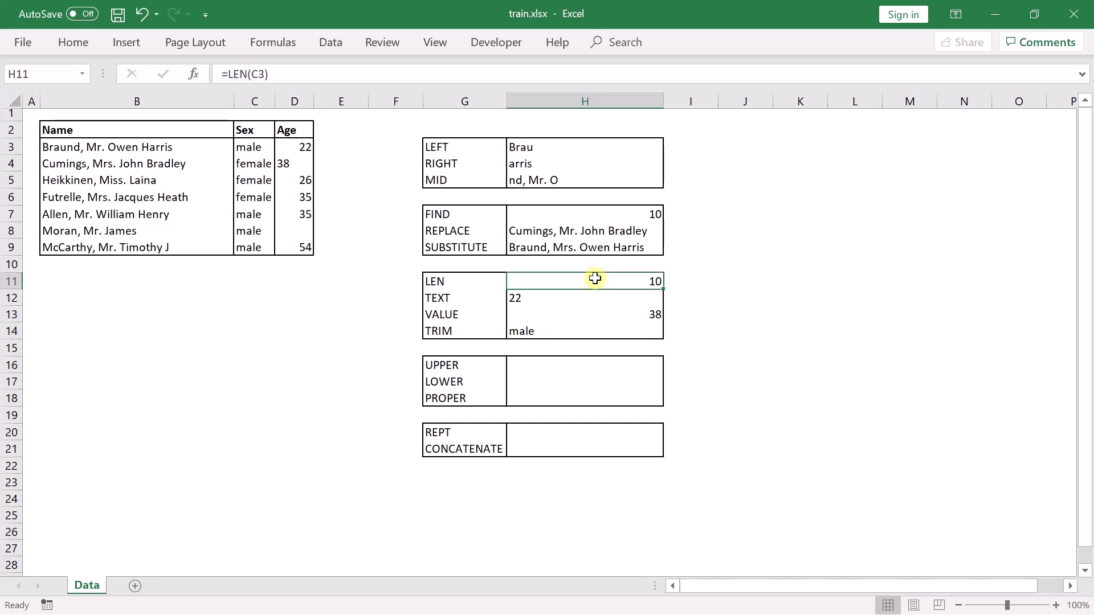
{"action": "type", "text": "=len"}
{"action": "key", "text": "Tab"}
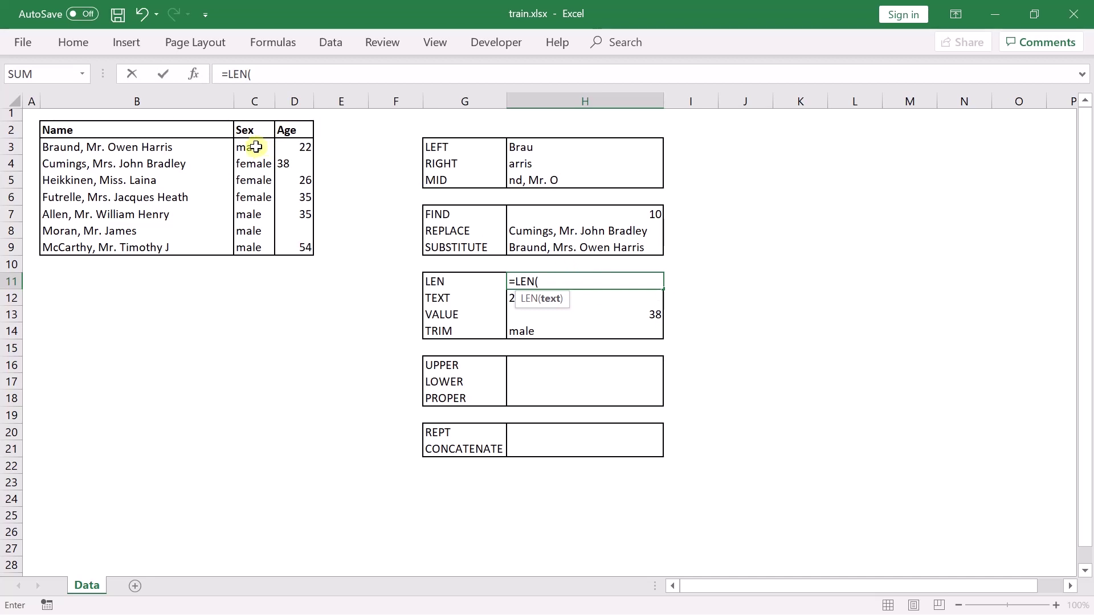
{"action": "left_click", "coordinate": [546, 331]}
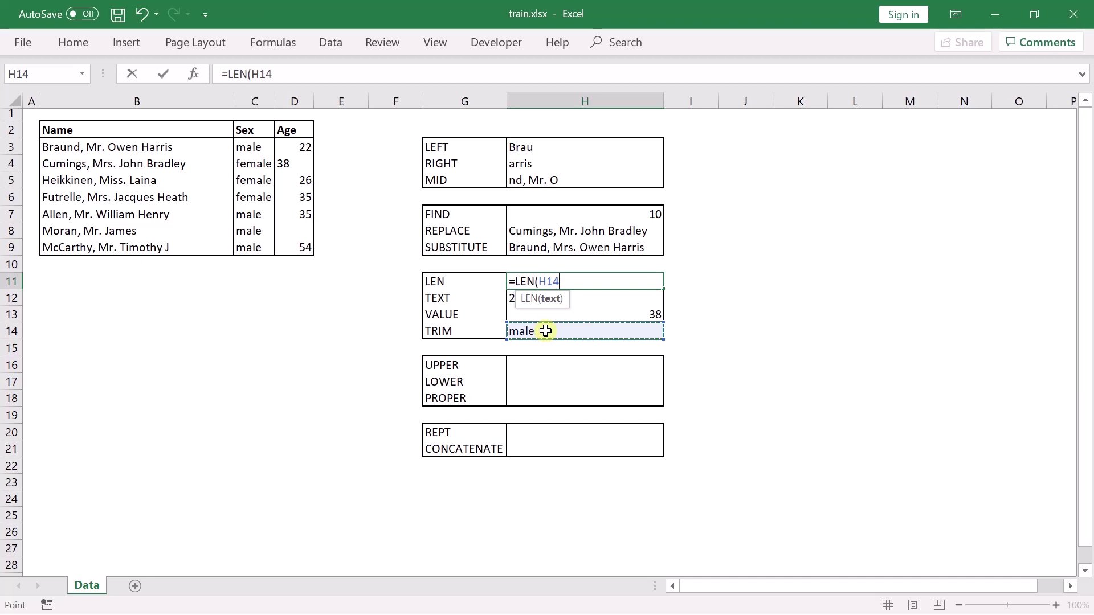
{"action": "key", "text": "Return"}
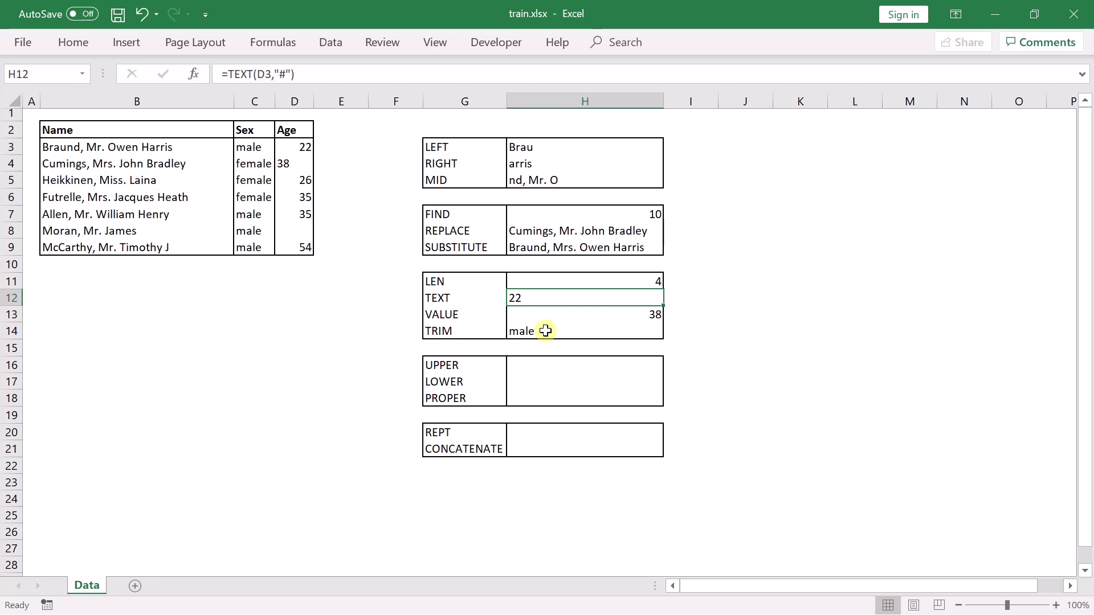
{"action": "left_click", "coordinate": [644, 283]}
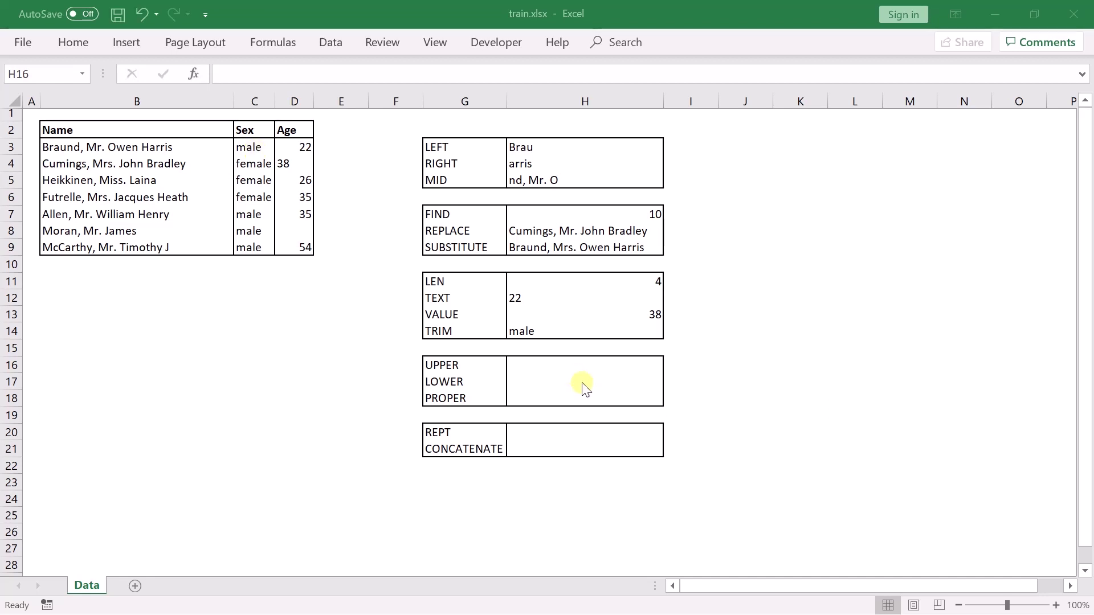
Enter =UPPER(C4) in H16 to convert the Sex entry in row 4 to uppercase.
{"action": "left_click", "coordinate": [560, 364]}
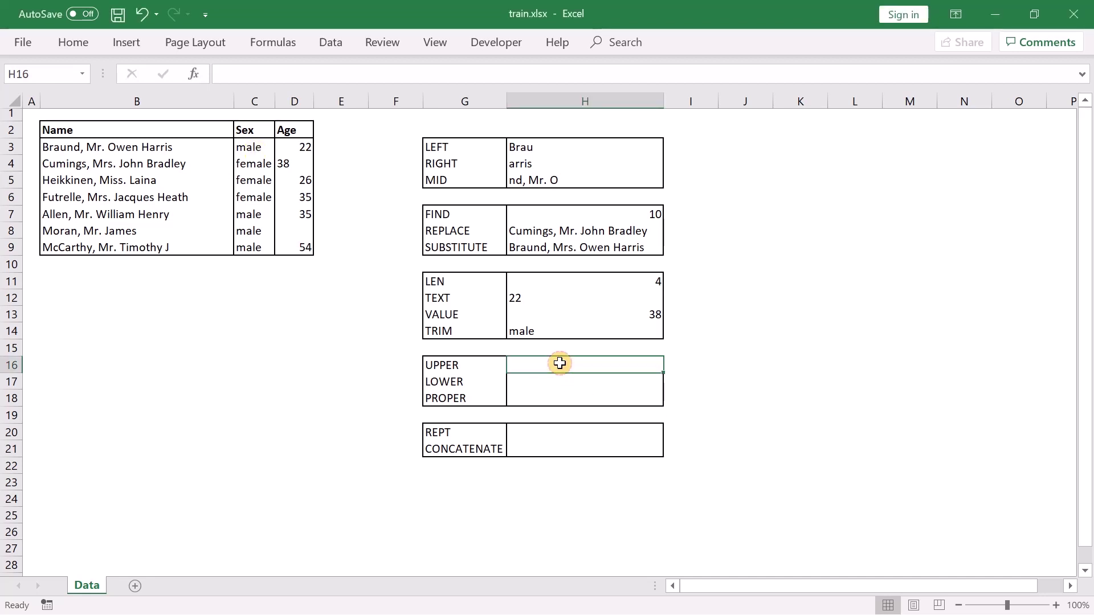
{"action": "type", "text": "="}
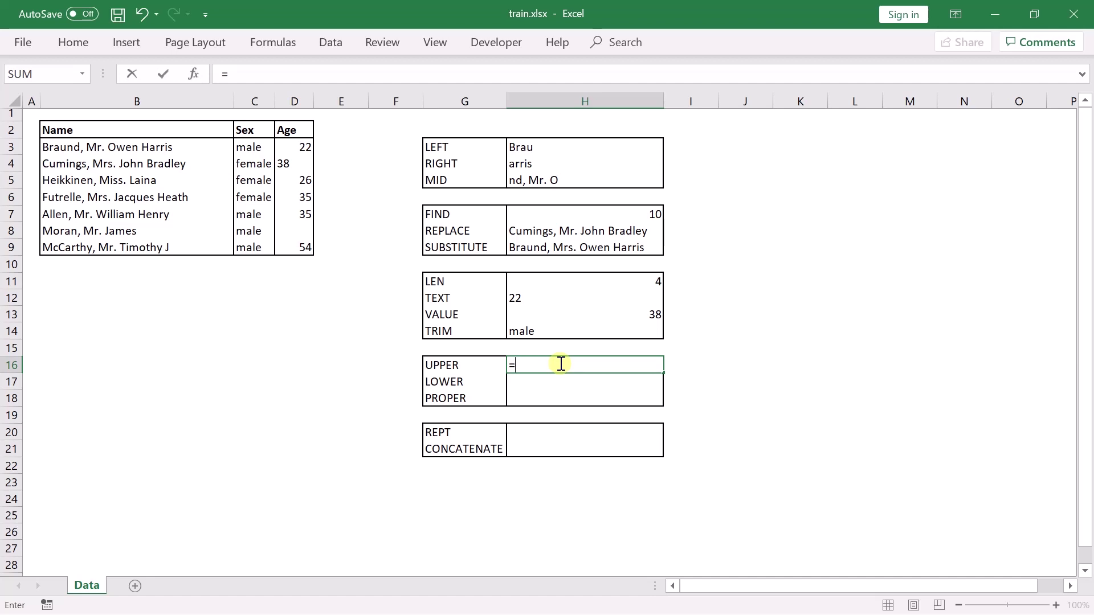
{"action": "type", "text": "upper"}
{"action": "key", "text": "Tab"}
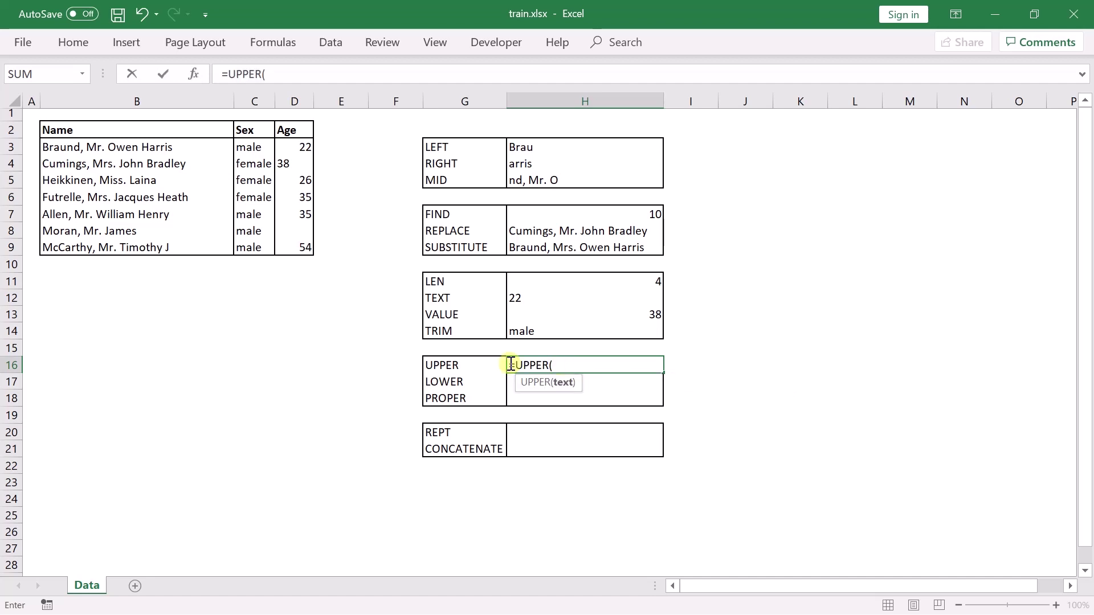
{"action": "left_click", "coordinate": [255, 166]}
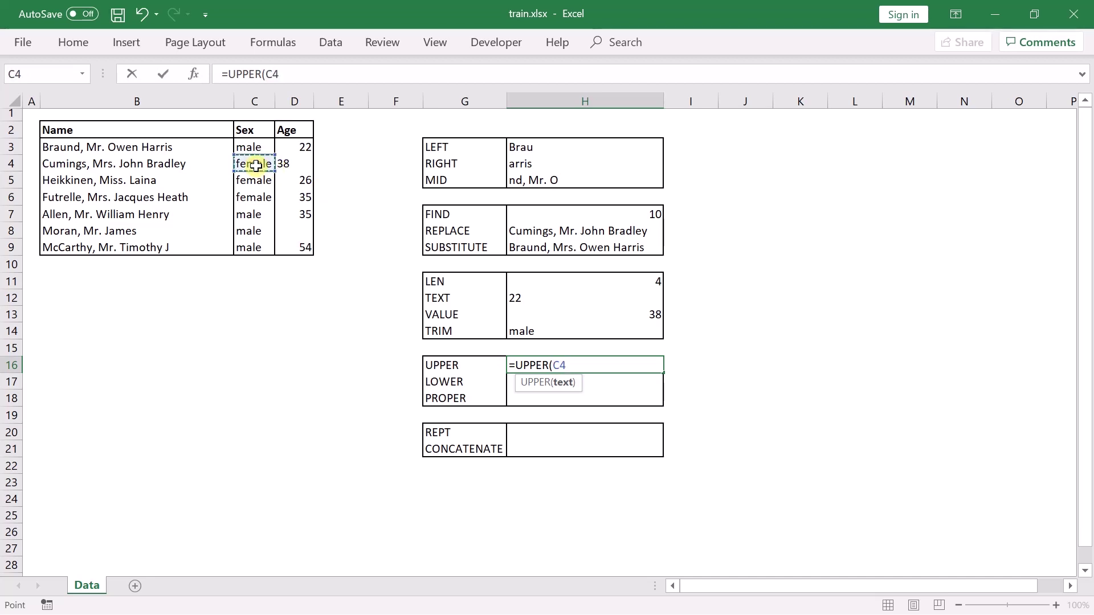
{"action": "type", "text": ")"}
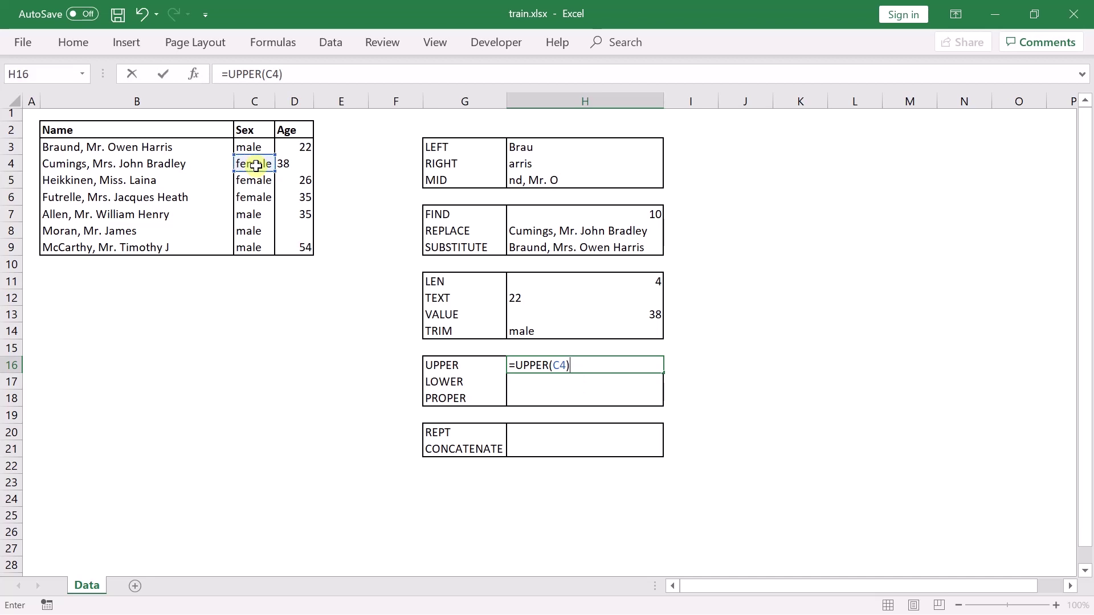
{"action": "key", "text": "Return"}
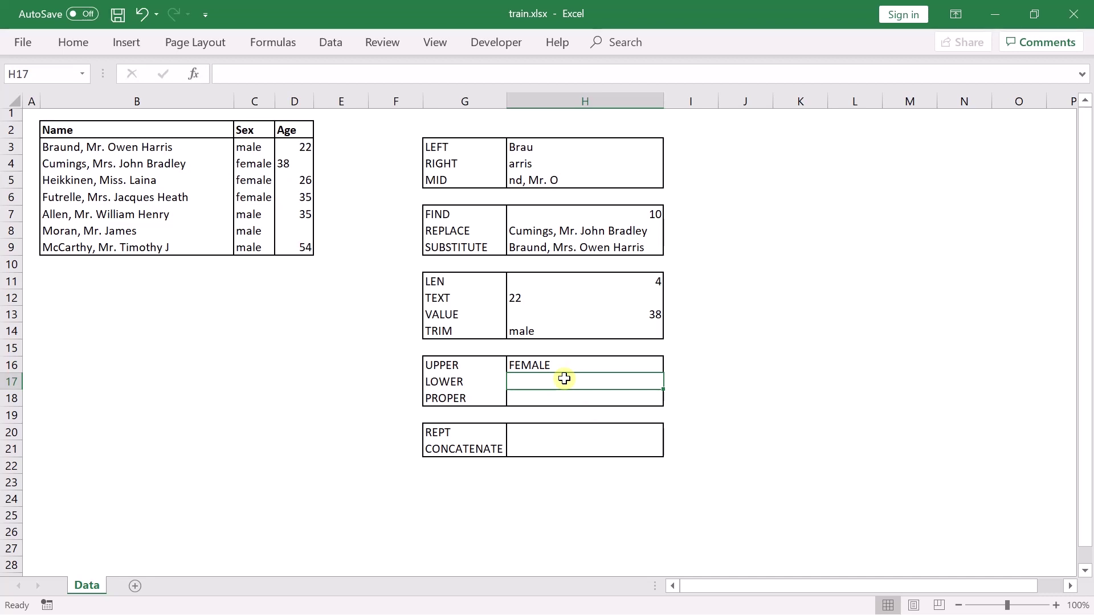
Enter =LOWER(B9) in H17 to convert the last Name entry to lowercase.
{"action": "type", "text": "=lower"}
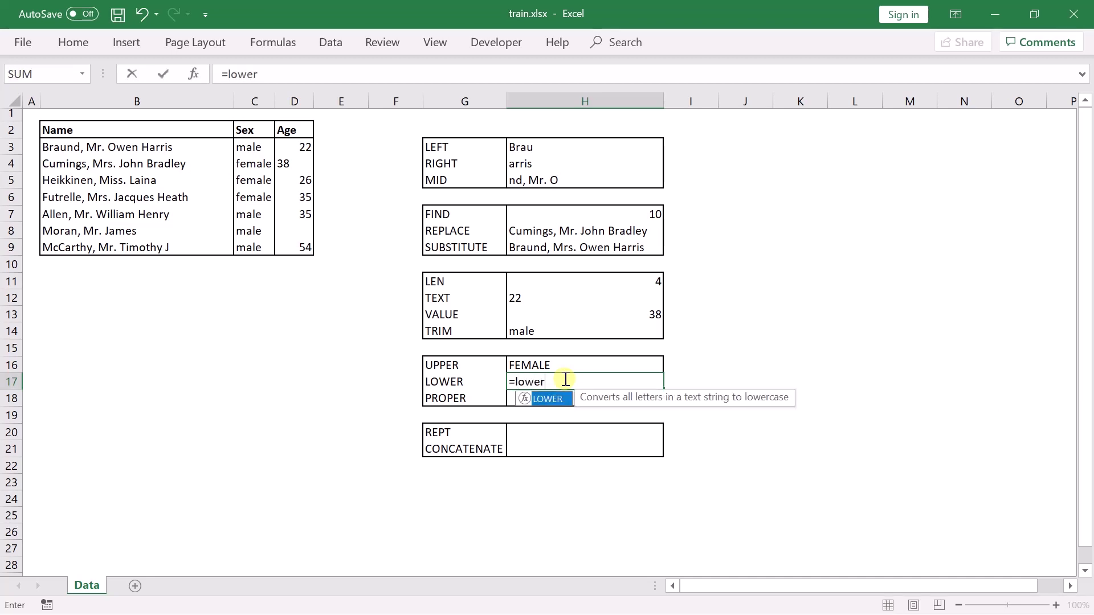
{"action": "key", "text": "Tab"}
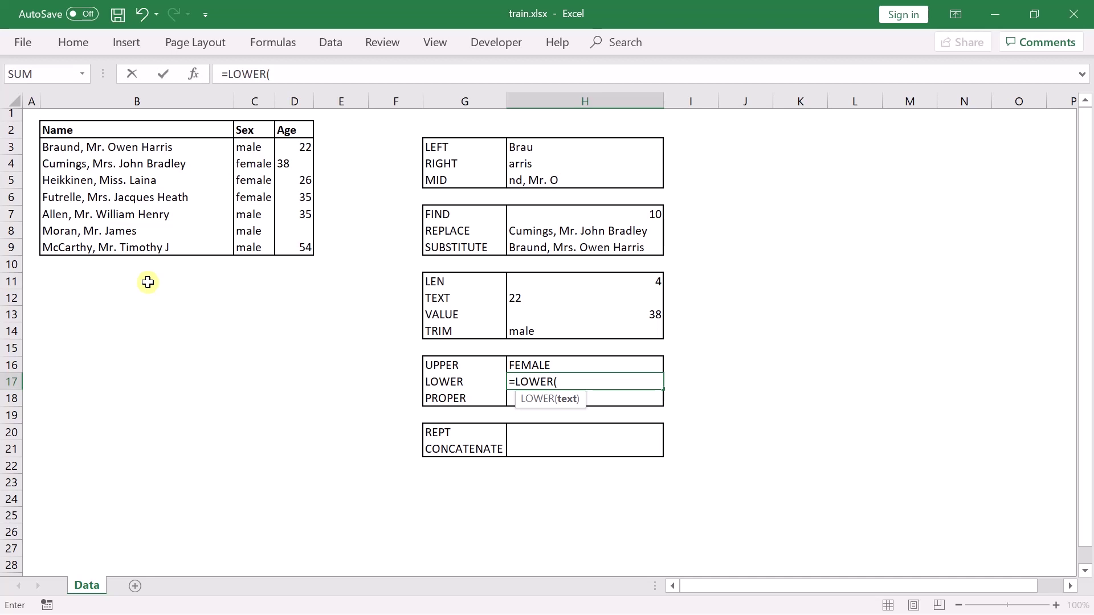
{"action": "left_click", "coordinate": [116, 248]}
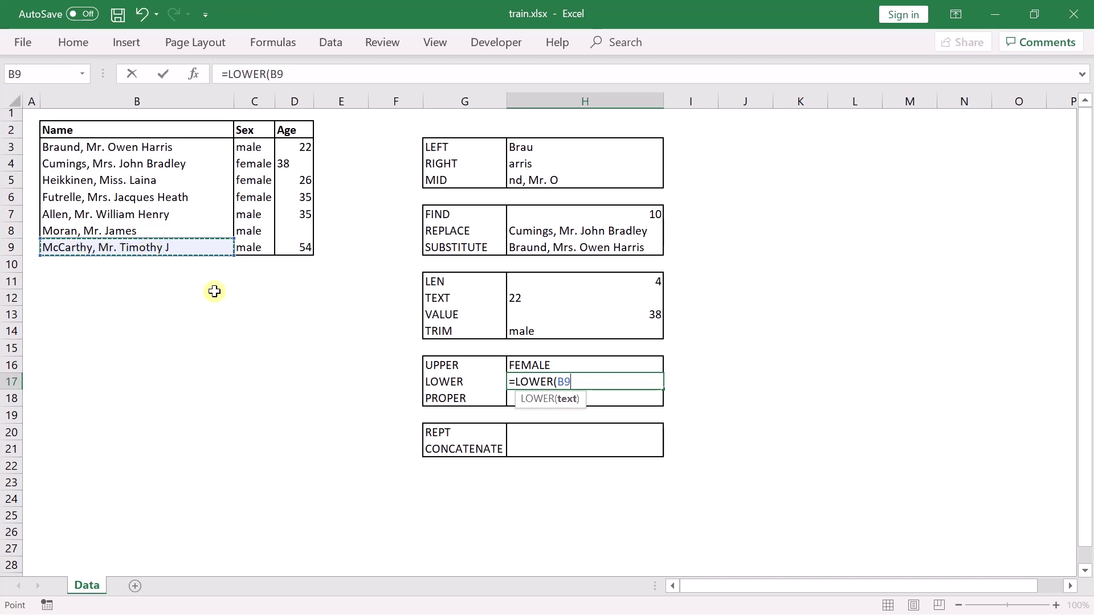
{"action": "type", "text": ")"}
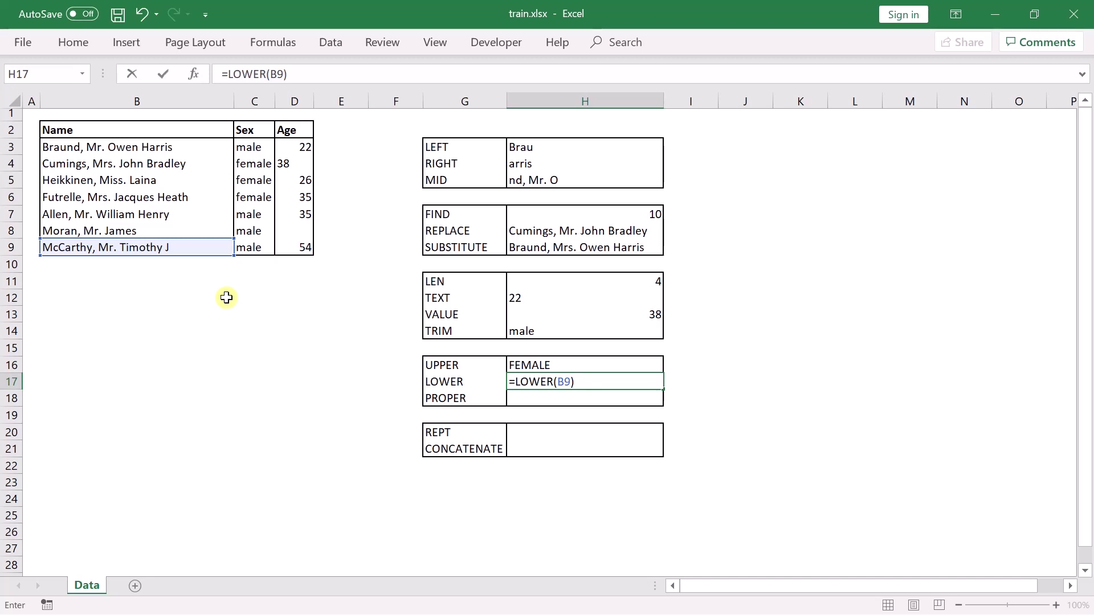
{"action": "key", "text": "Return"}
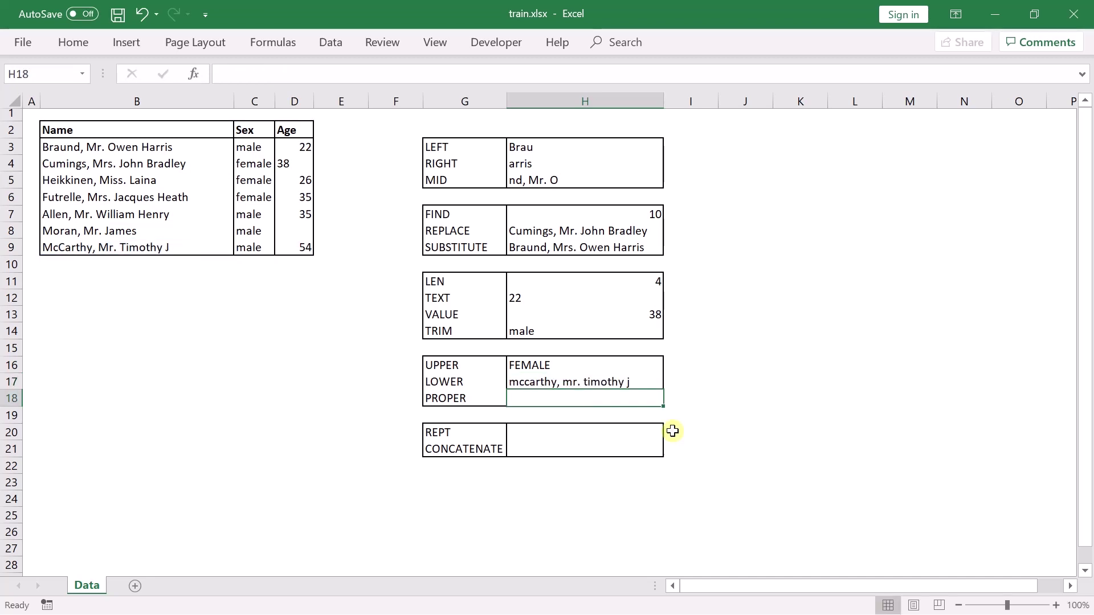
{"action": "left_click", "coordinate": [598, 385]}
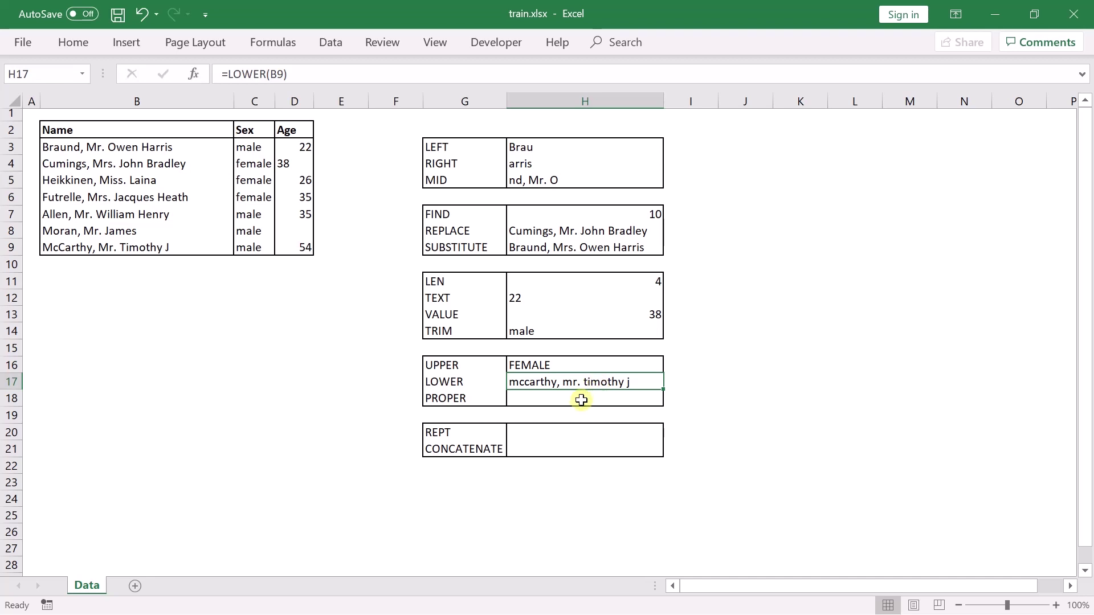
Enter =PROPER(C7) in H18 to capitalize the first letter of the Sex entry in row 7.
{"action": "left_click", "coordinate": [581, 399]}
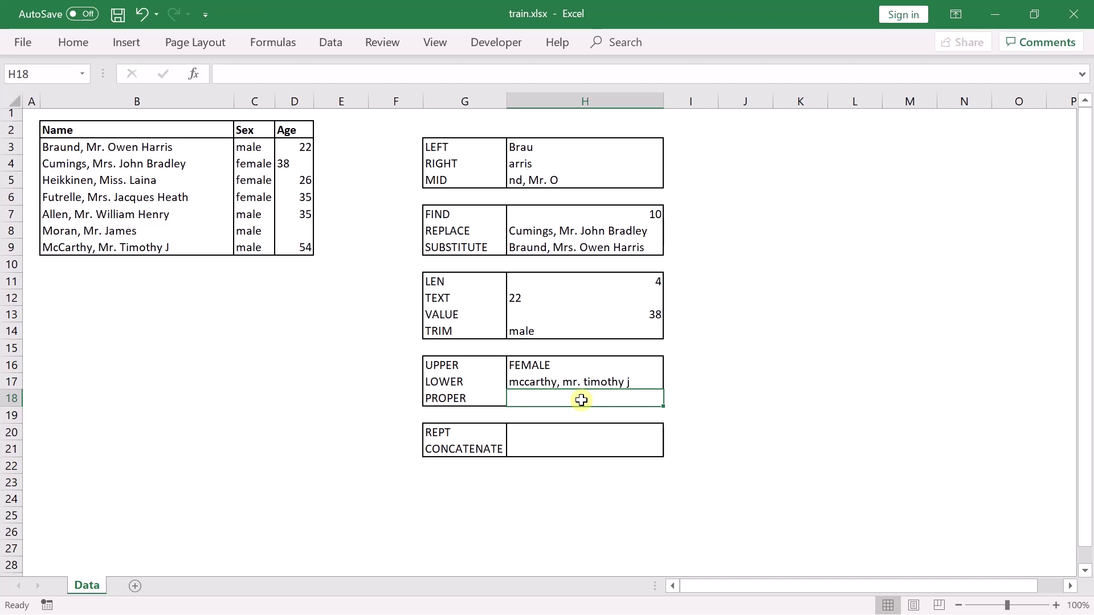
{"action": "left_click", "coordinate": [102, 148]}
{"action": "left_click_drag", "start_coordinate": [102, 148], "coordinate": [93, 247]}
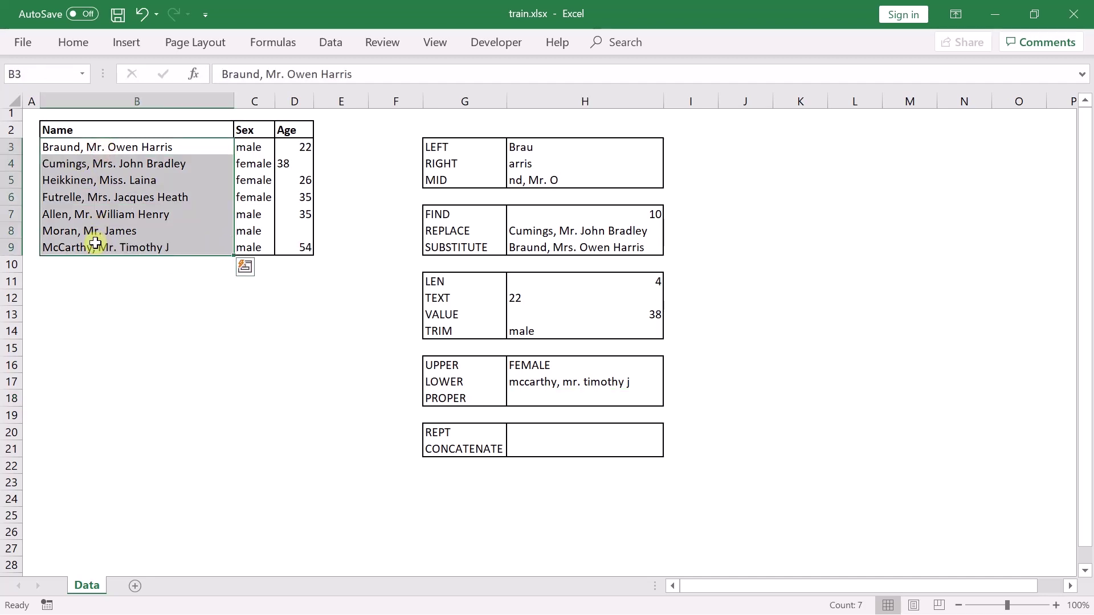
{"action": "left_click", "coordinate": [58, 146]}
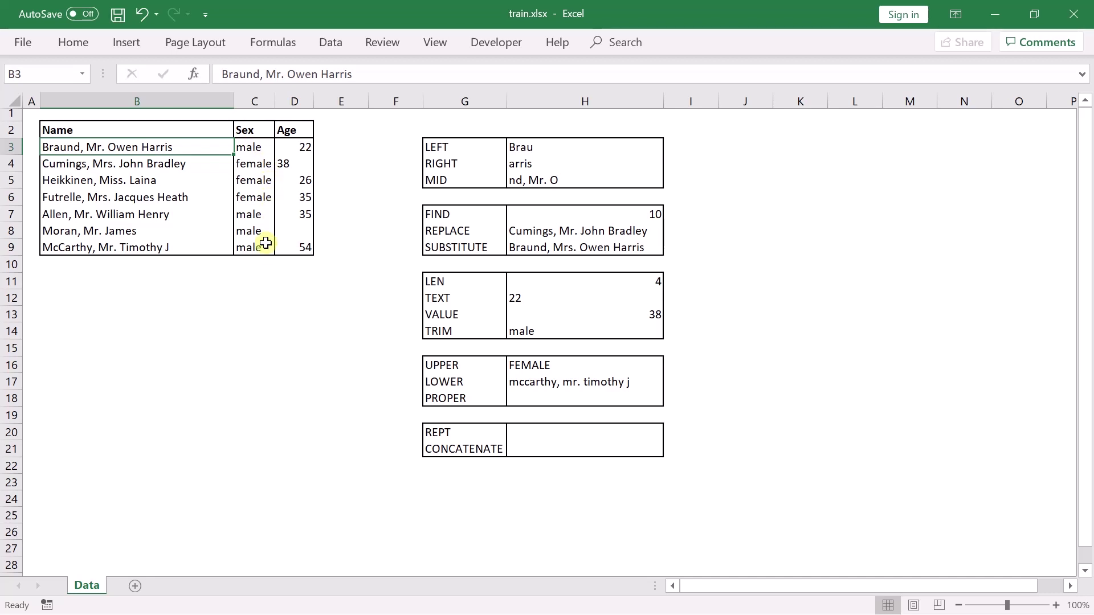
{"action": "left_click", "coordinate": [549, 397]}
{"action": "type", "text": "=proper"}
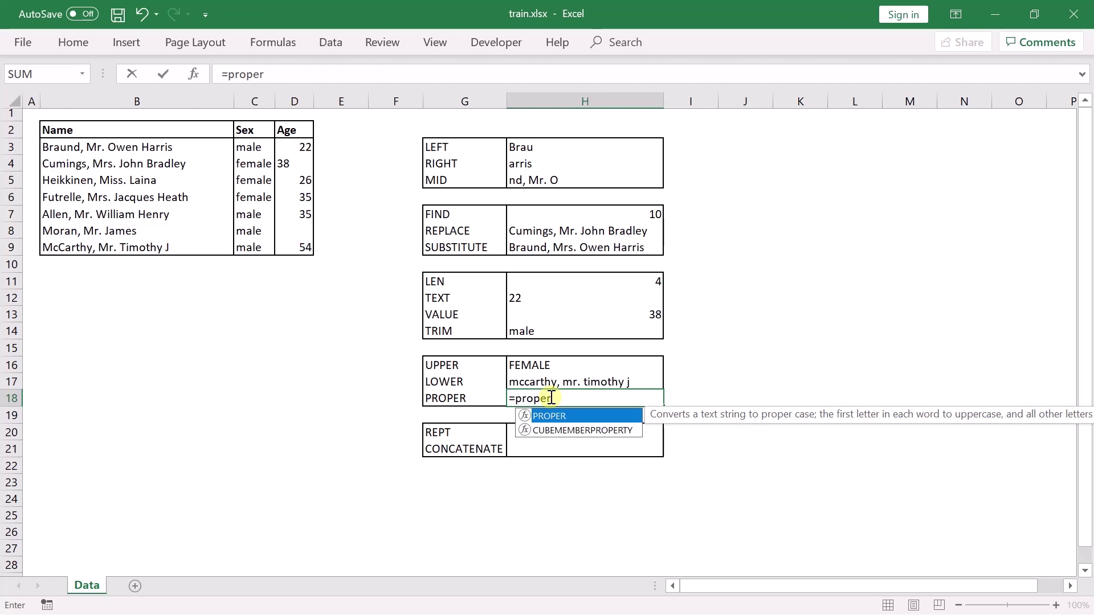
{"action": "key", "text": "Tab"}
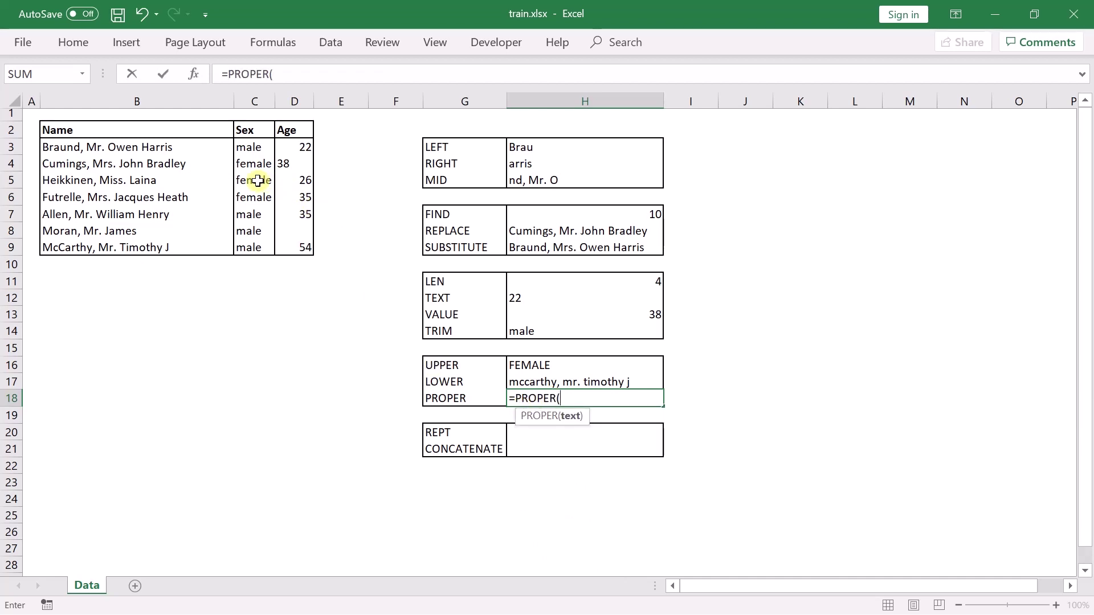
{"action": "left_click", "coordinate": [252, 215]}
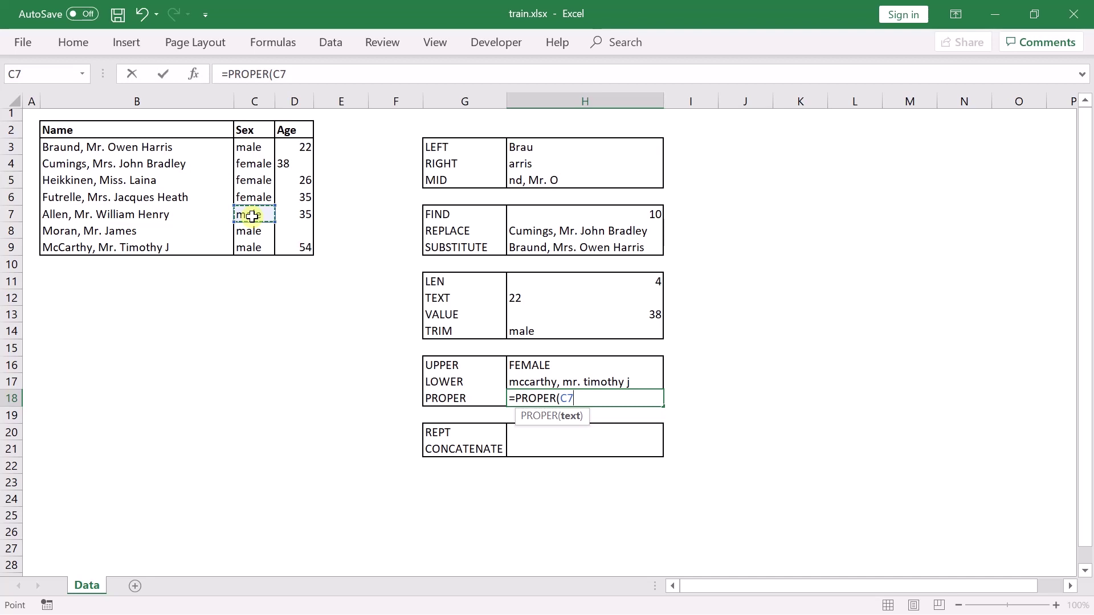
{"action": "type", "text": ")"}
{"action": "key", "text": "Return"}
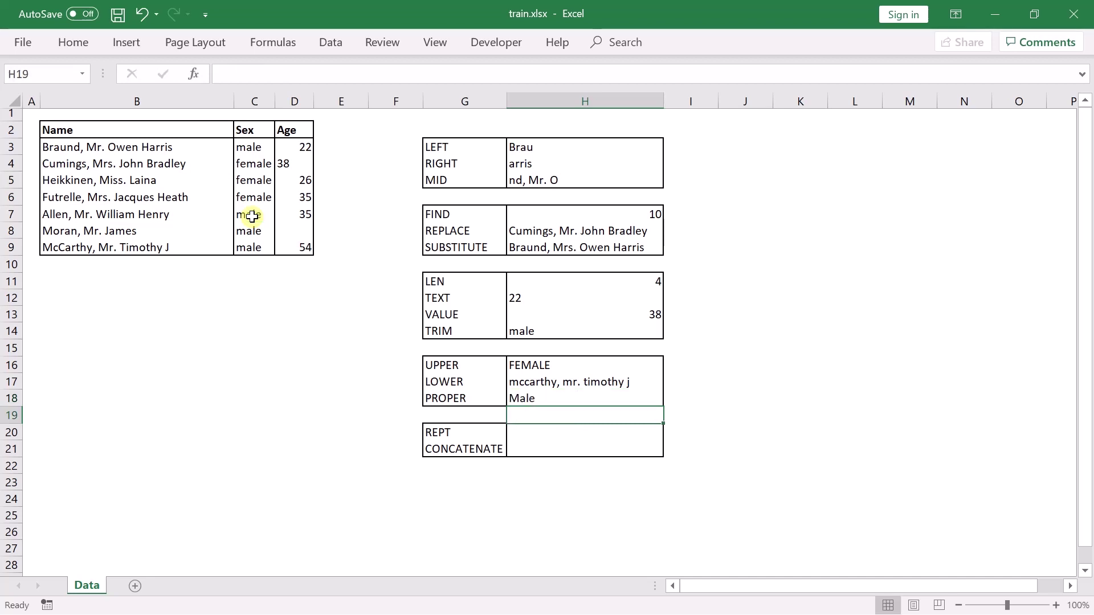
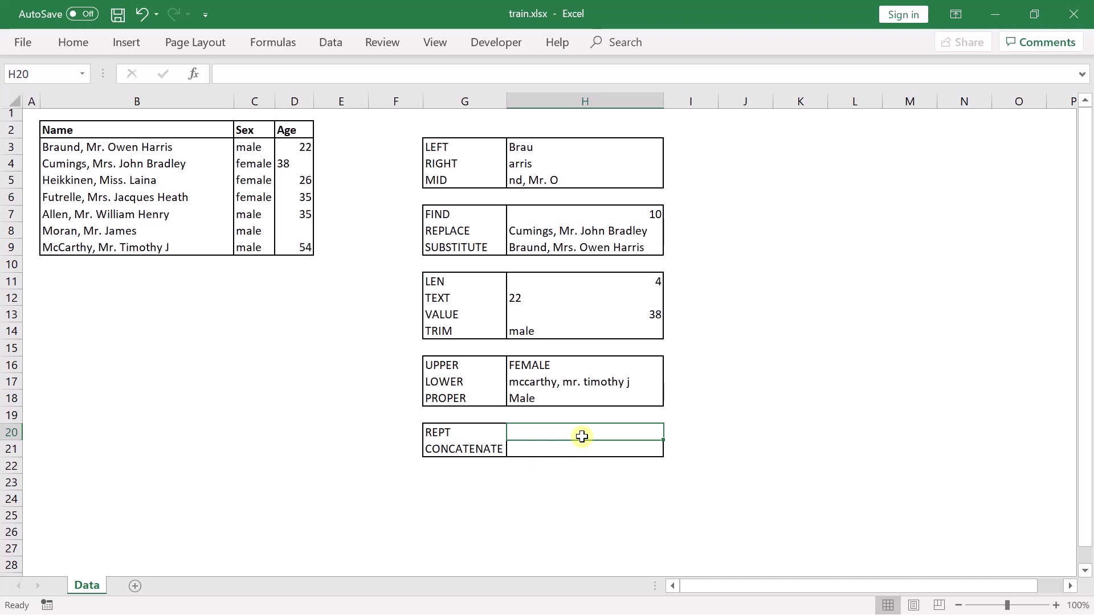
Enter =REPT(C4,3) in H20 to repeat the Sex entry in row 4 three times.
{"action": "type", "text": "=rept"}
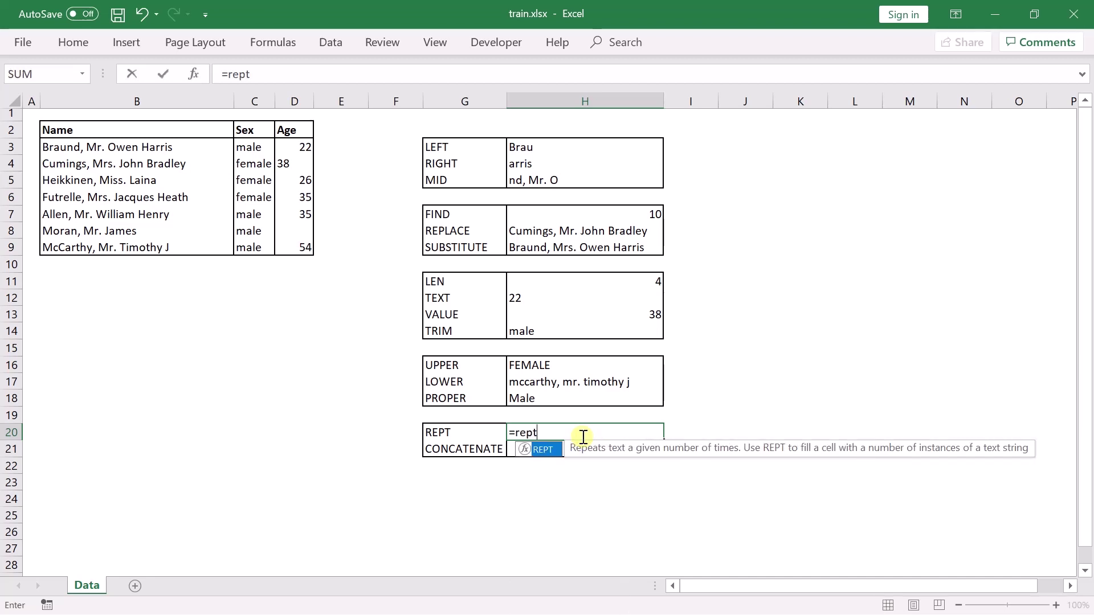
{"action": "key", "text": "Tab"}
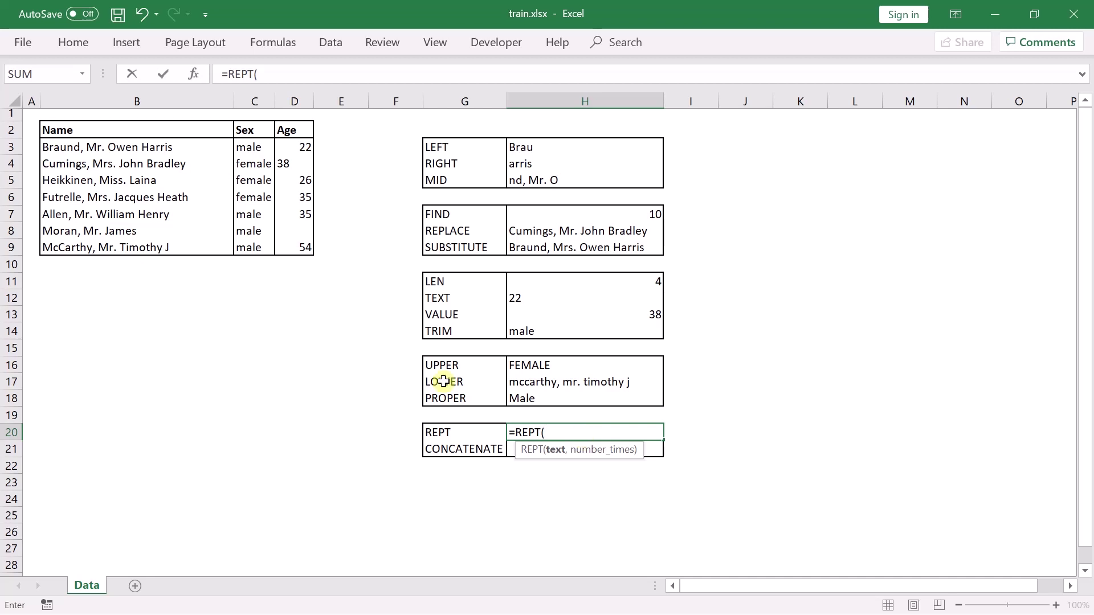
{"action": "left_click", "coordinate": [252, 168]}
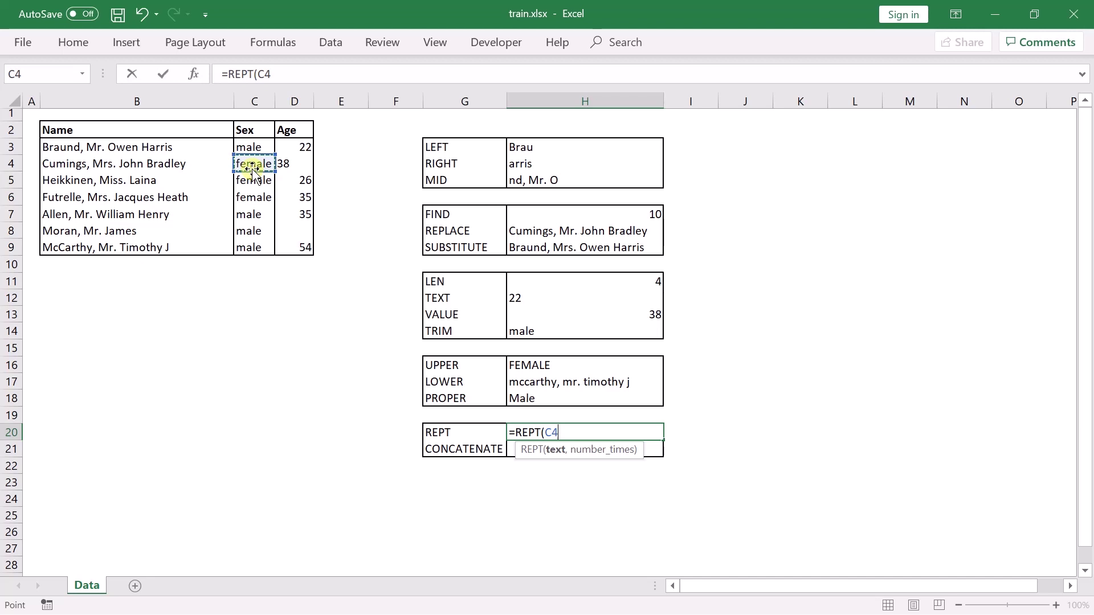
{"action": "type", "text": ",3)"}
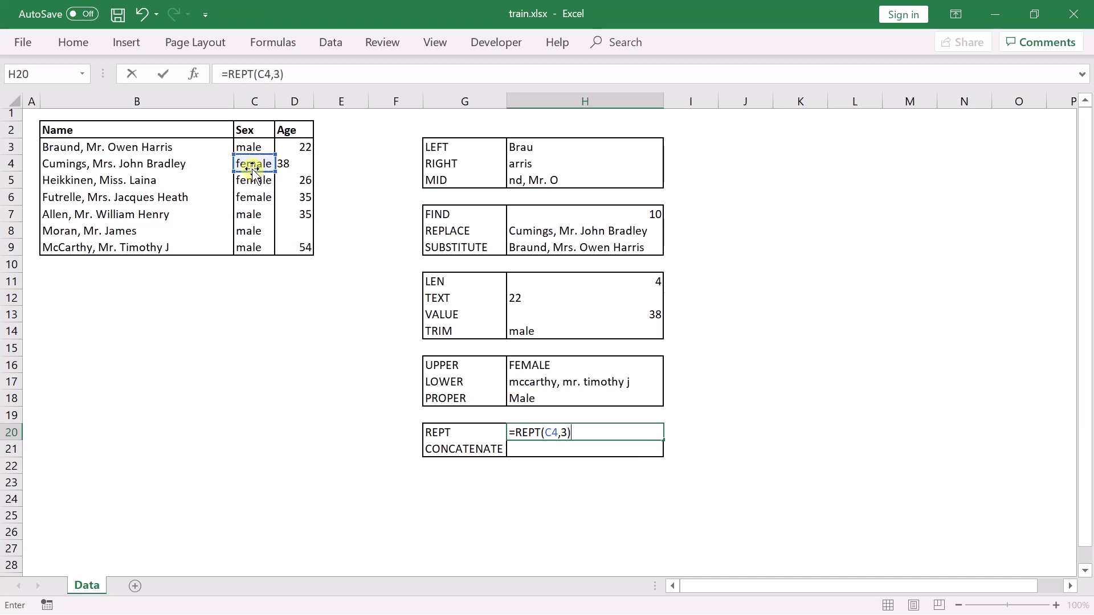
{"action": "key", "text": "Return"}
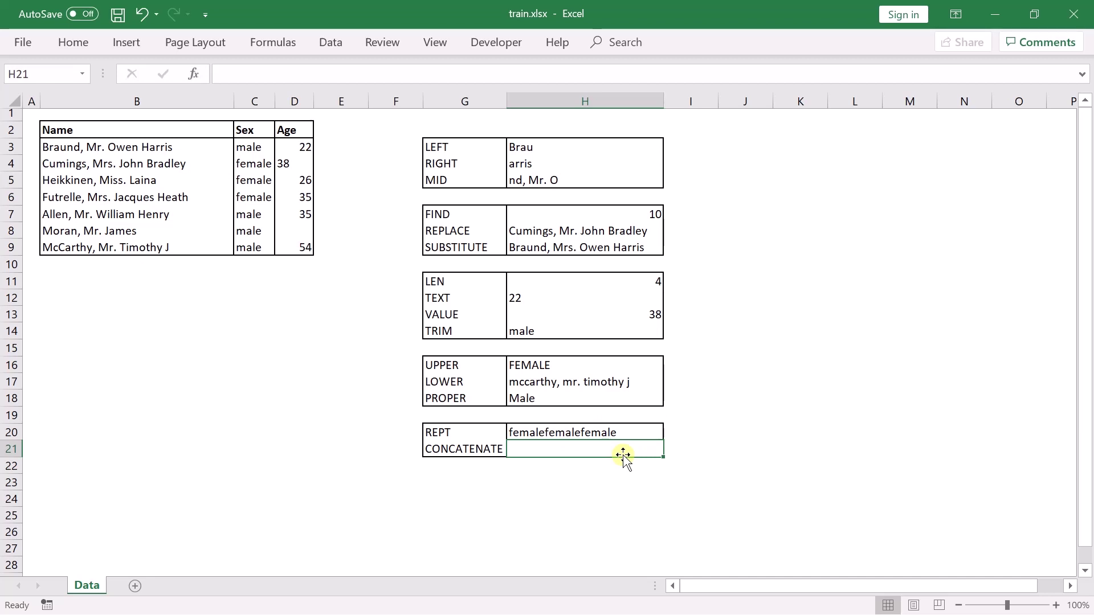
Replace the formula in H20 with =REPT(C3,3) to repeat the first Sex entry three times.
{"action": "left_click", "coordinate": [549, 431]}
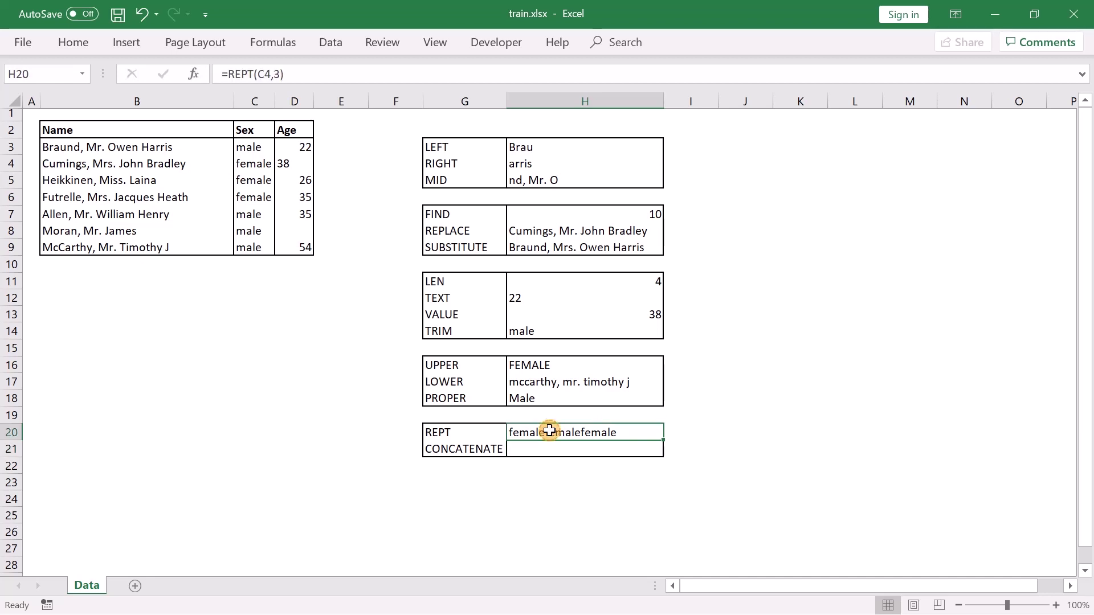
{"action": "double_click", "coordinate": [549, 431]}
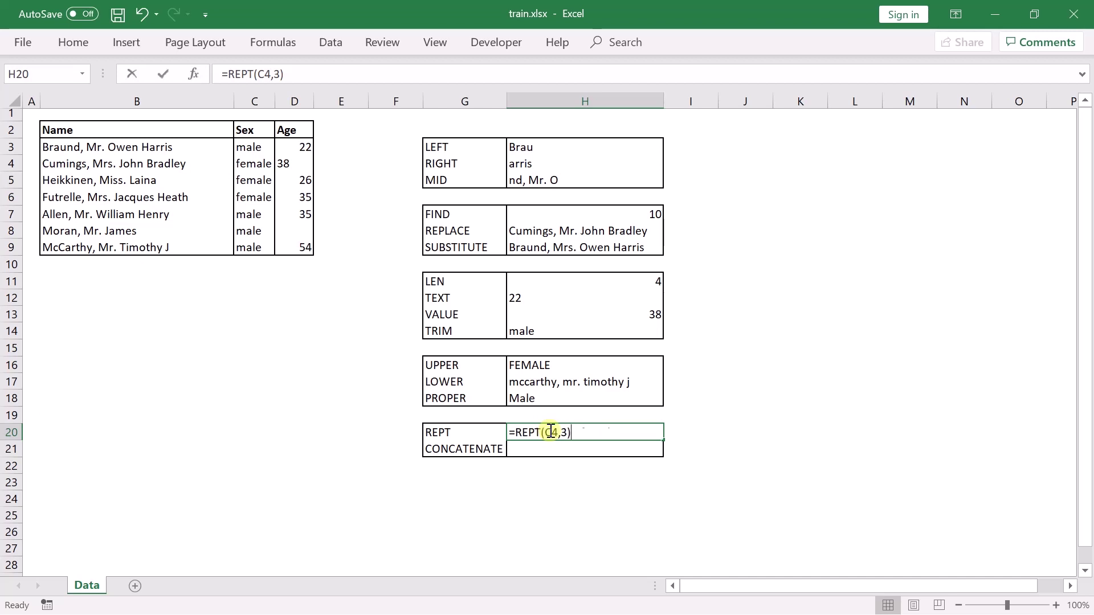
{"action": "key", "text": "Escape"}
{"action": "type", "text": "=rept"}
{"action": "key", "text": "Tab"}
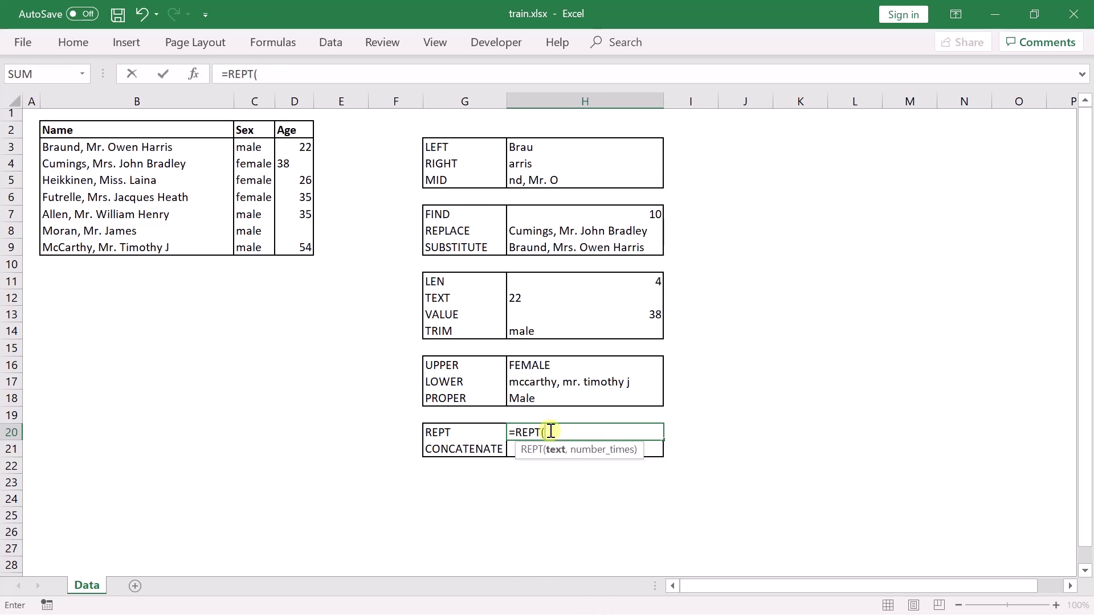
{"action": "left_click", "coordinate": [255, 150]}
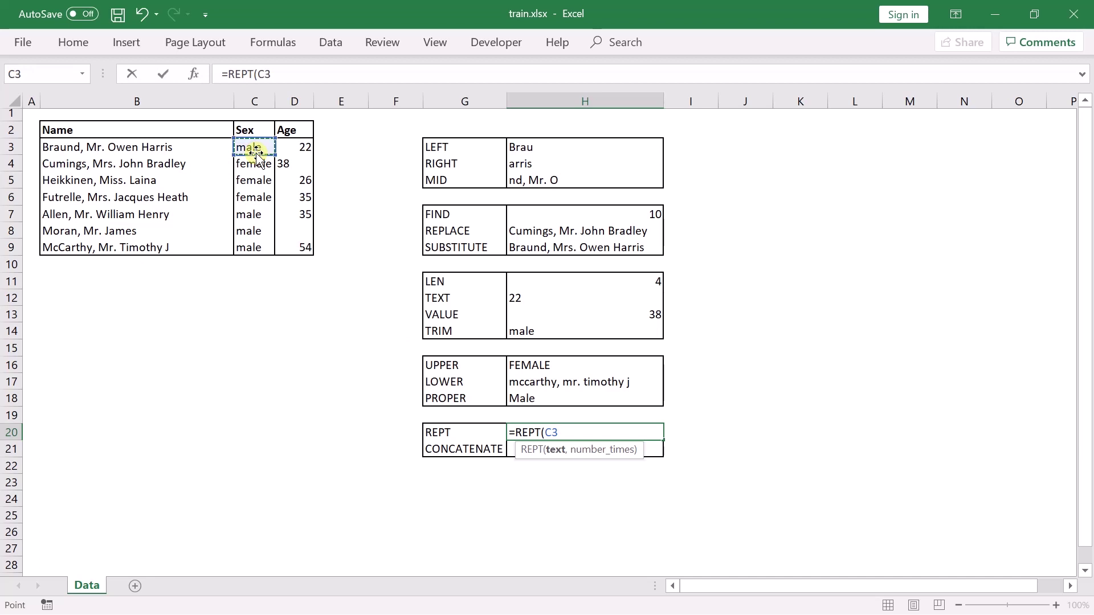
{"action": "type", "text": ",3)"}
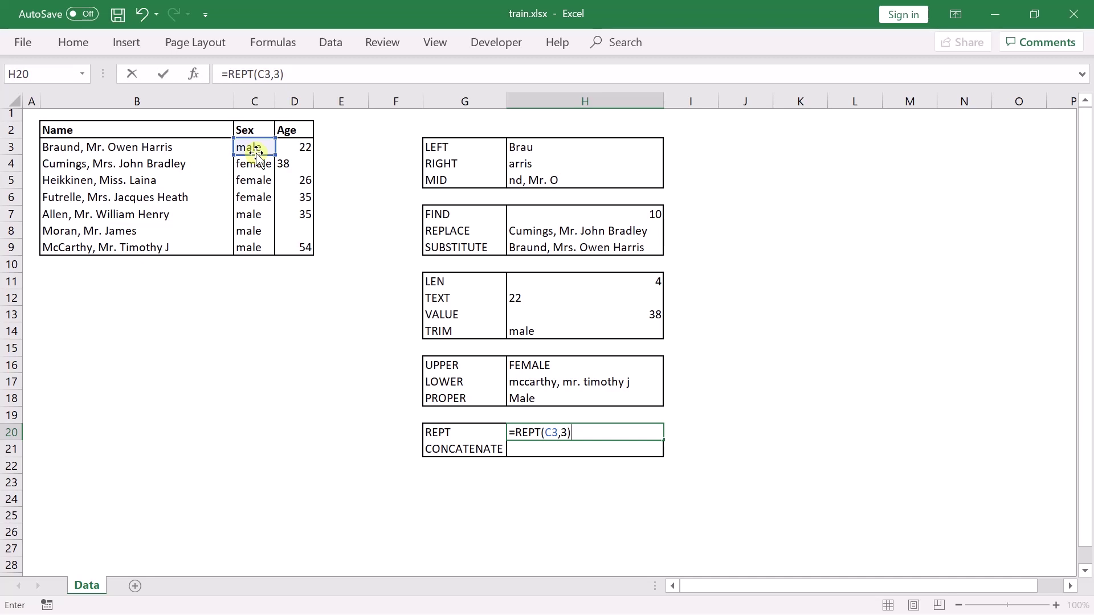
{"action": "key", "text": "Return"}
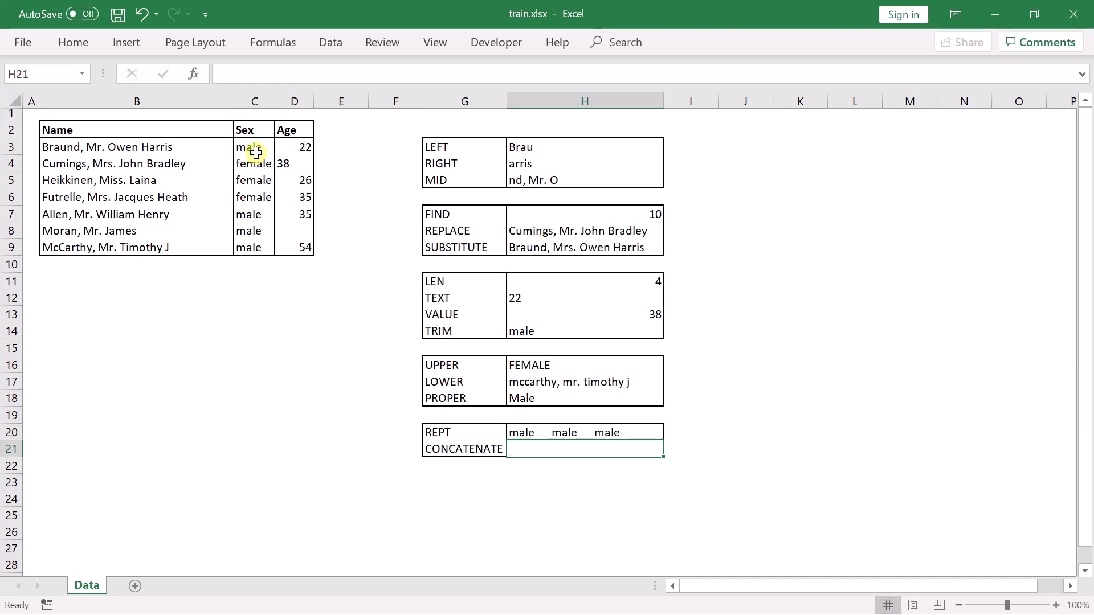
{"action": "left_click", "coordinate": [556, 433]}
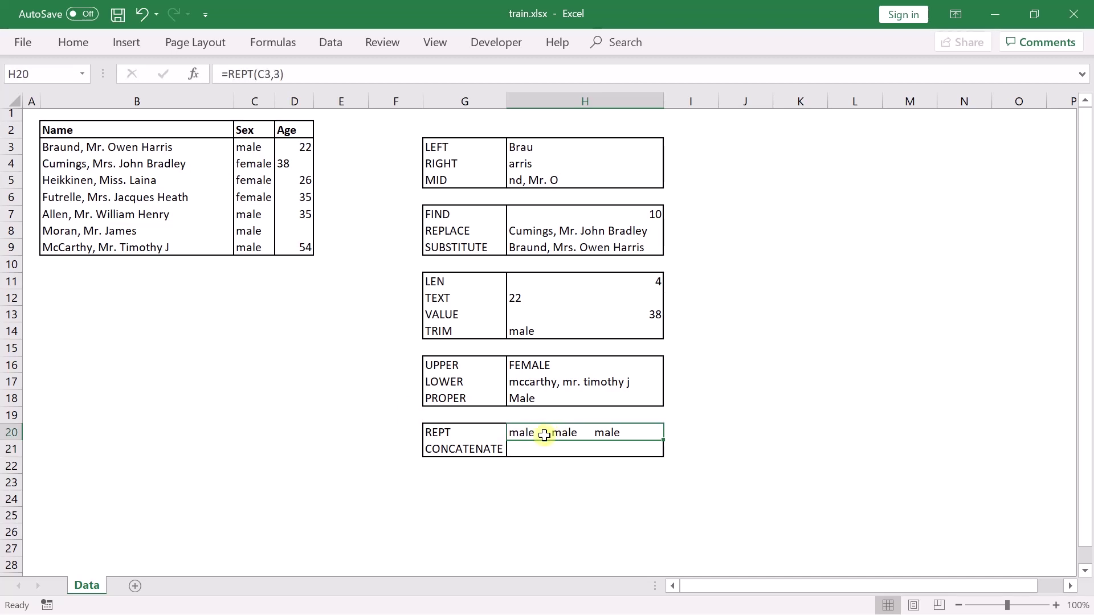
Enter =CONCAT(C4, " ----> ", D4) in H21 to join the row 4 Sex and Age entries with an arrow.
{"action": "left_click", "coordinate": [611, 448]}
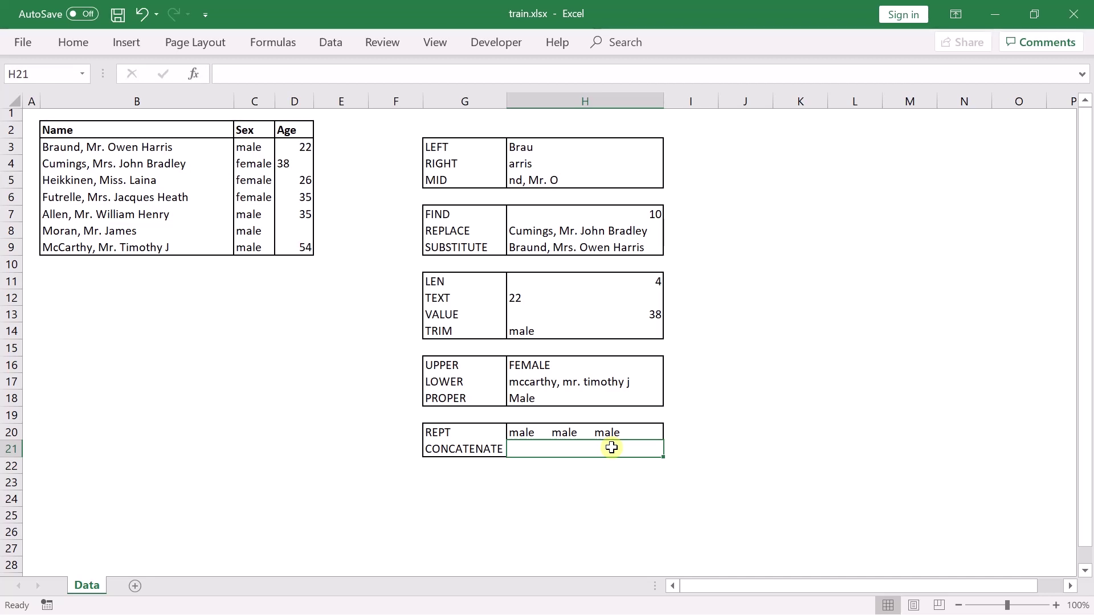
{"action": "type", "text": "=co"}
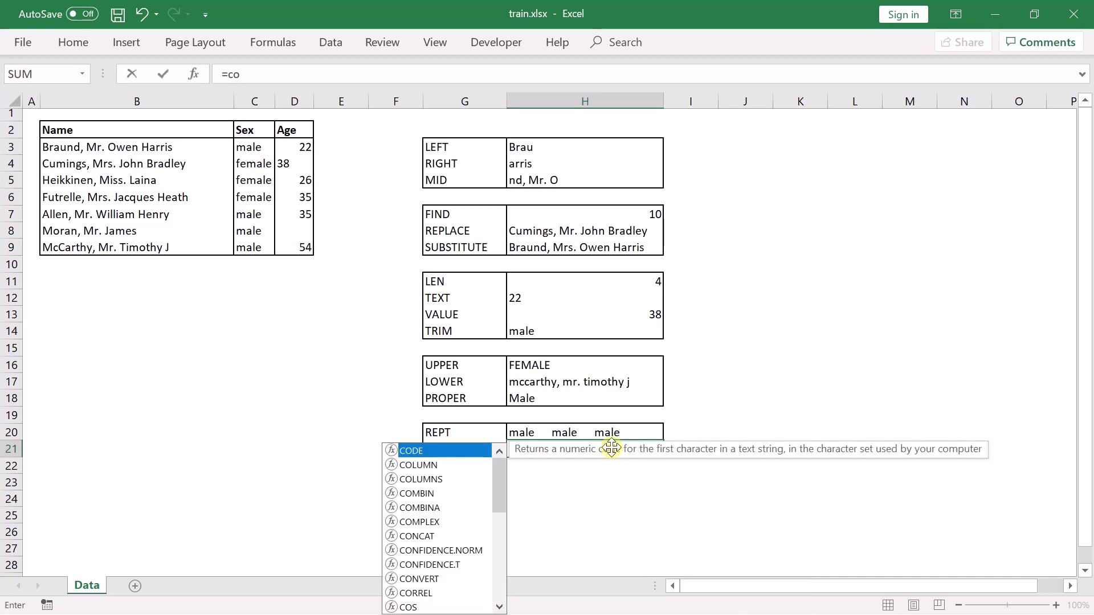
{"action": "type", "text": "nca"}
{"action": "key", "text": "Tab"}
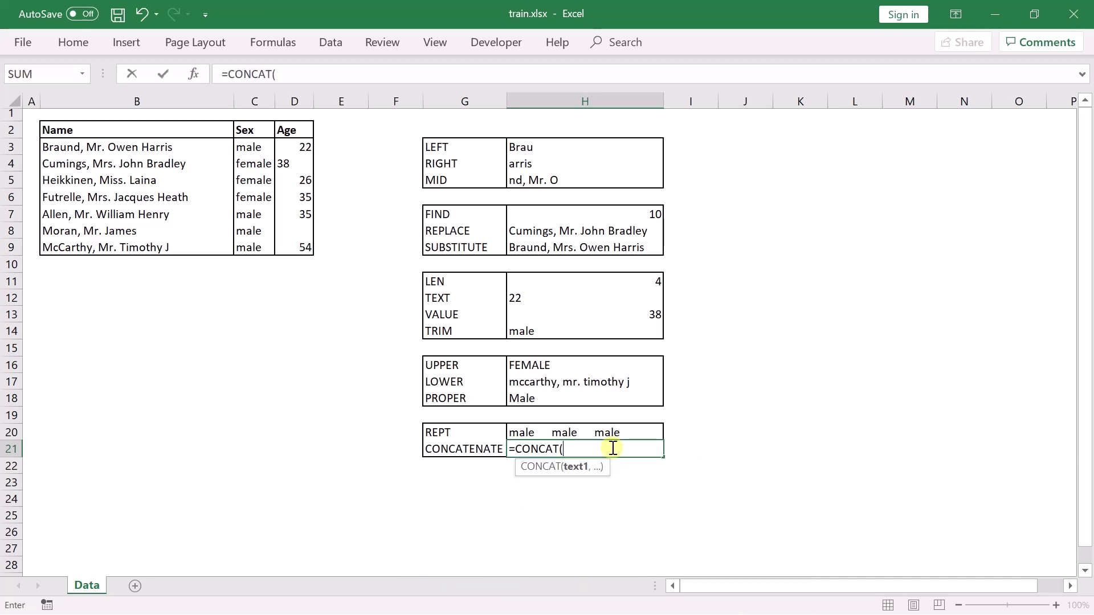
{"action": "left_click", "coordinate": [253, 164]}
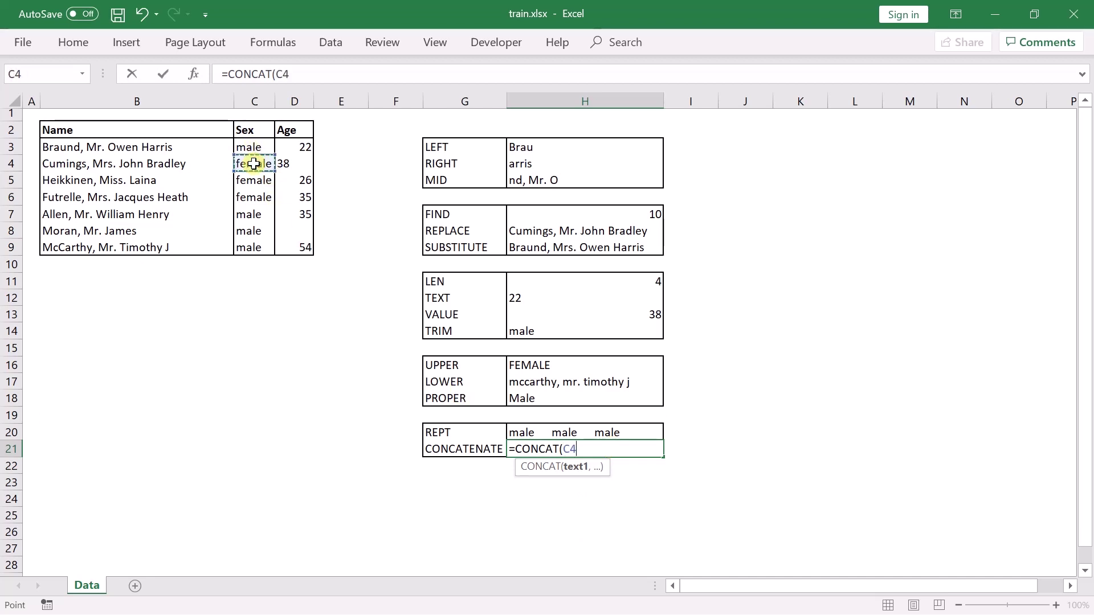
{"action": "type", "text": ","}
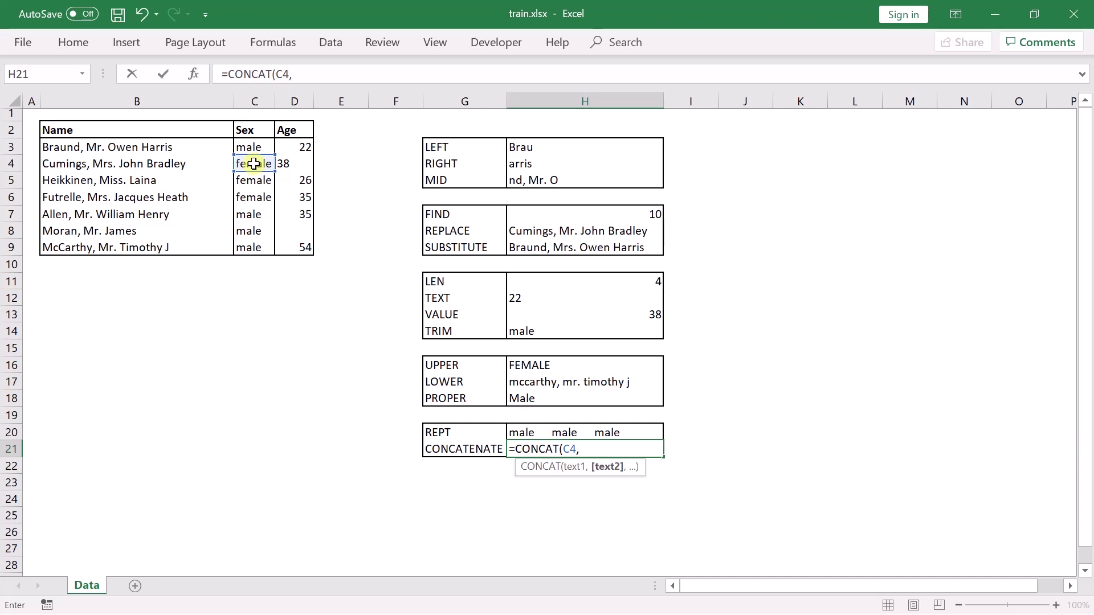
{"action": "type", "text": " \" ----> \","}
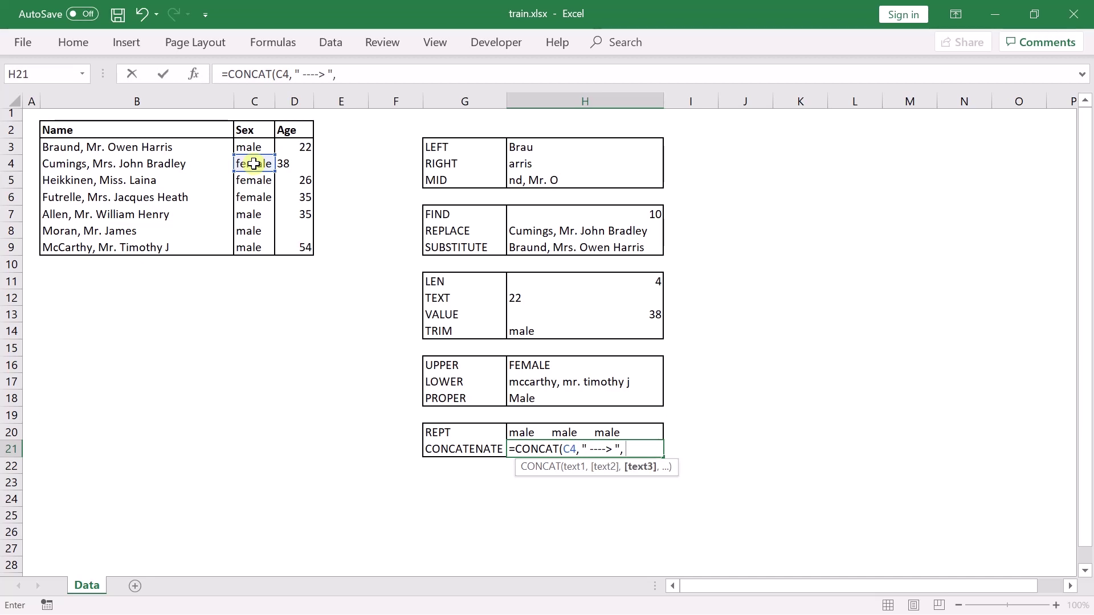
{"action": "left_click", "coordinate": [290, 164]}
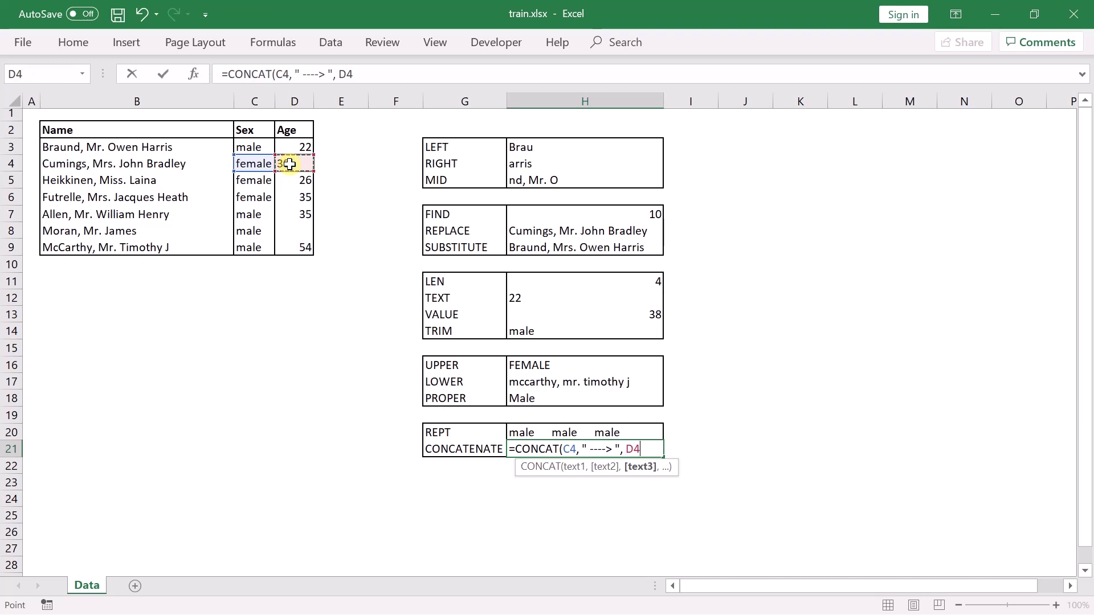
{"action": "type", "text": ")"}
{"action": "key", "text": "Return"}
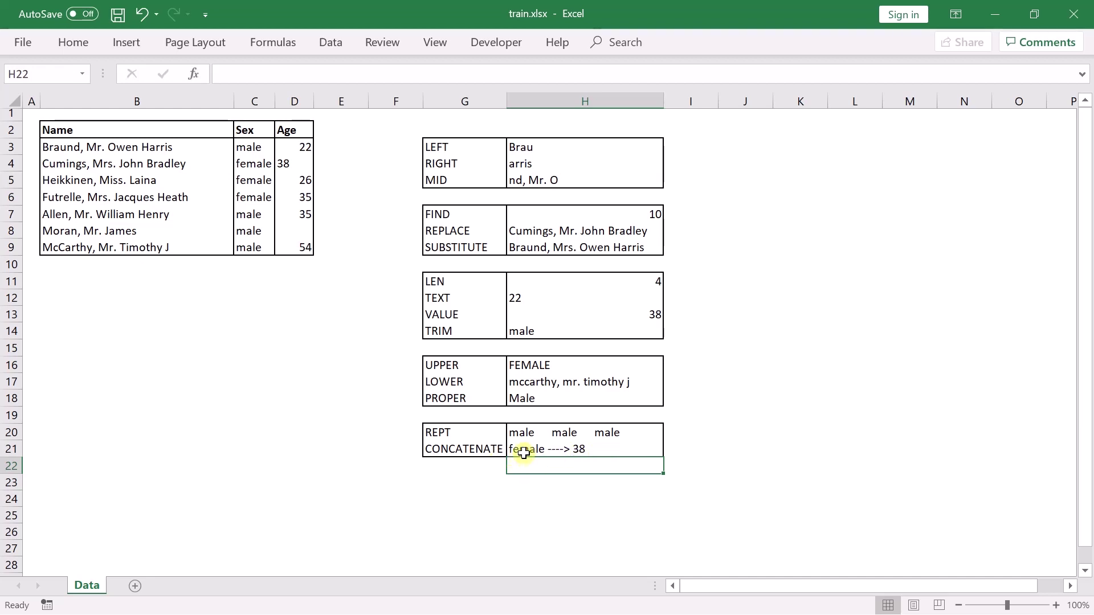
Replace the formula in H21 with =CONCAT("The age of ", B8, " is ", D7) to build a sentence from a Name and an Age entry.
{"action": "left_click", "coordinate": [592, 450]}
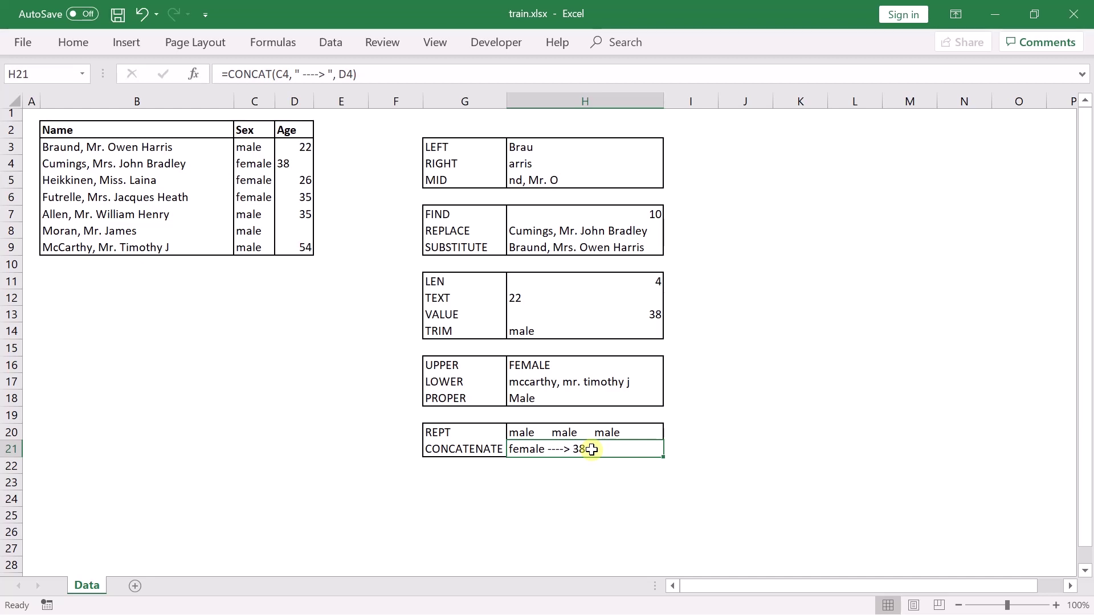
{"action": "type", "text": "=conc"}
{"action": "key", "text": "Tab"}
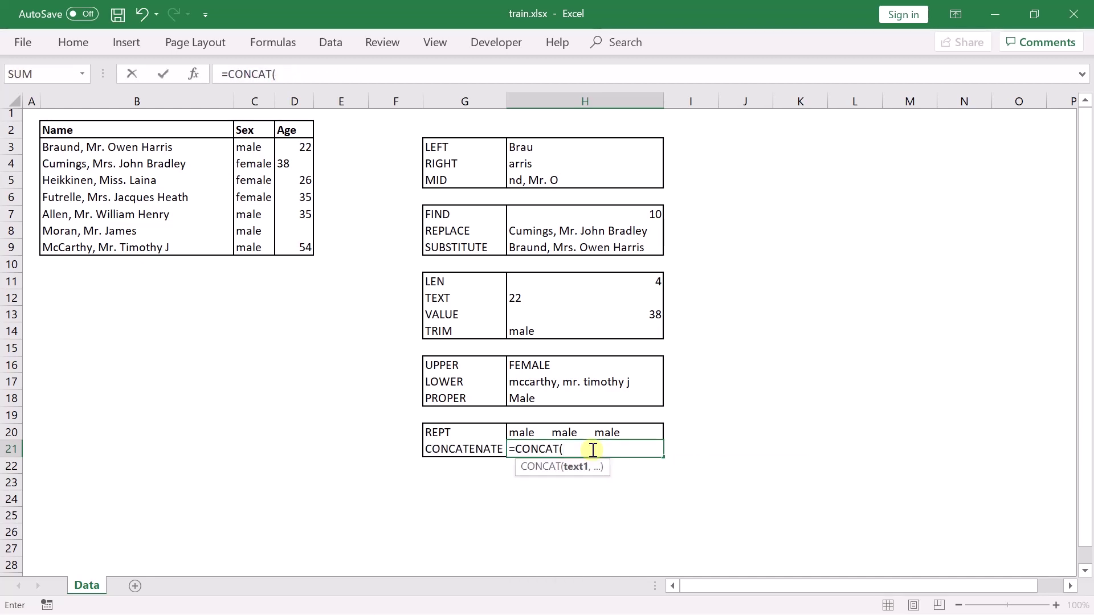
{"action": "type", "text": "\"The age of "}
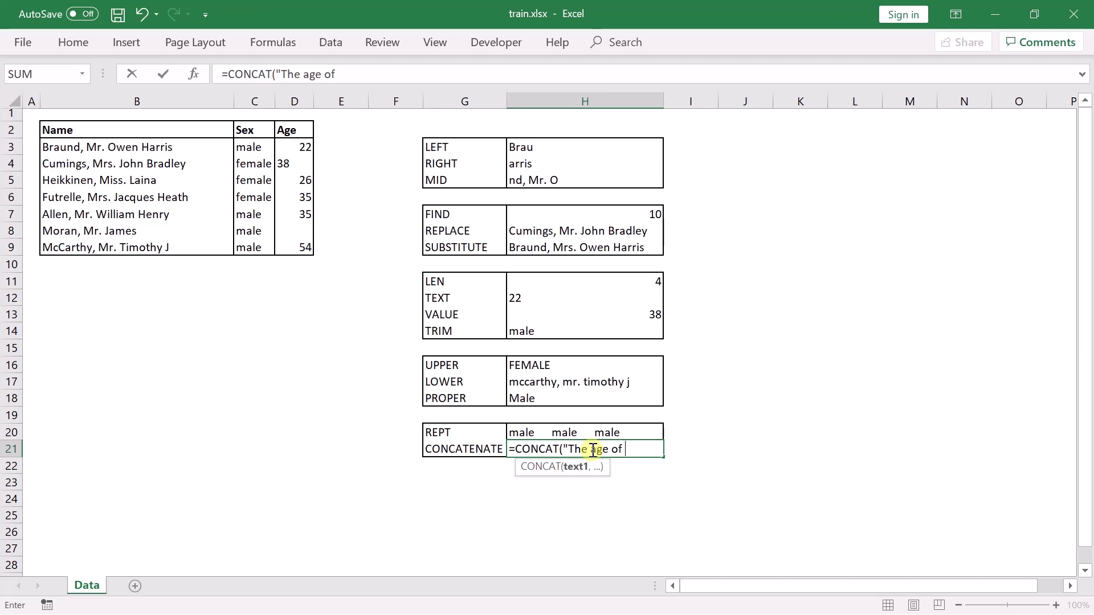
{"action": "type", "text": "\","}
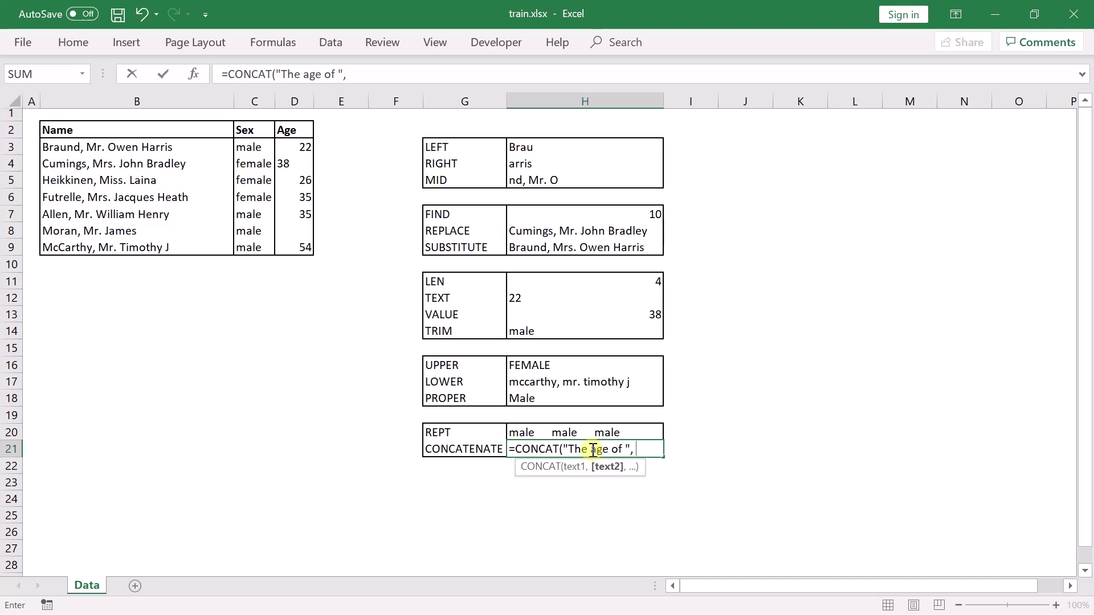
{"action": "left_click", "coordinate": [151, 233]}
{"action": "type", "text": ", \" is \","}
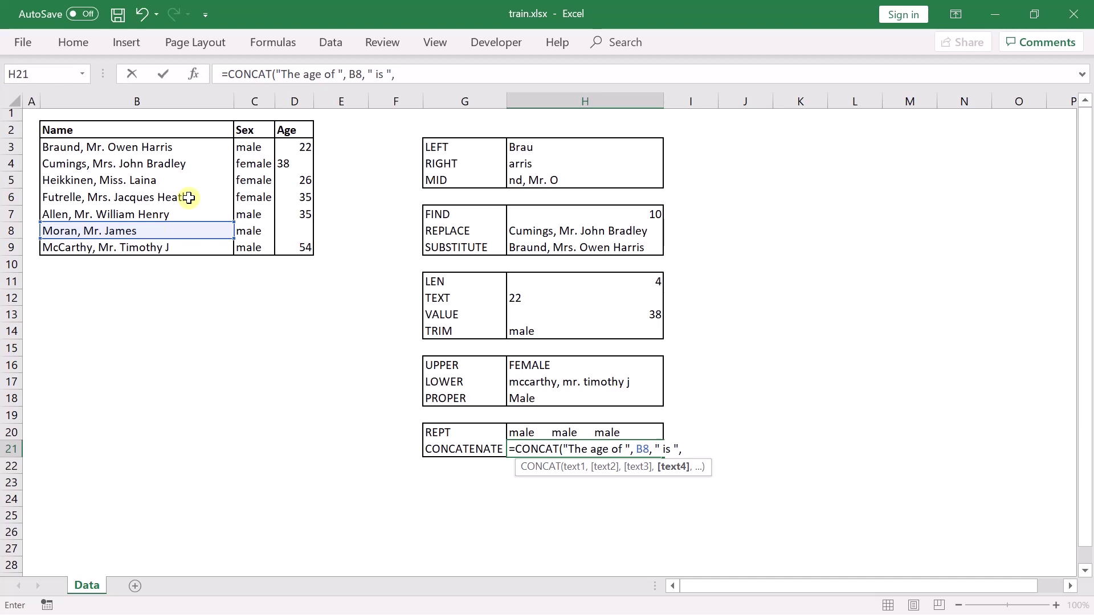
{"action": "left_click", "coordinate": [296, 214]}
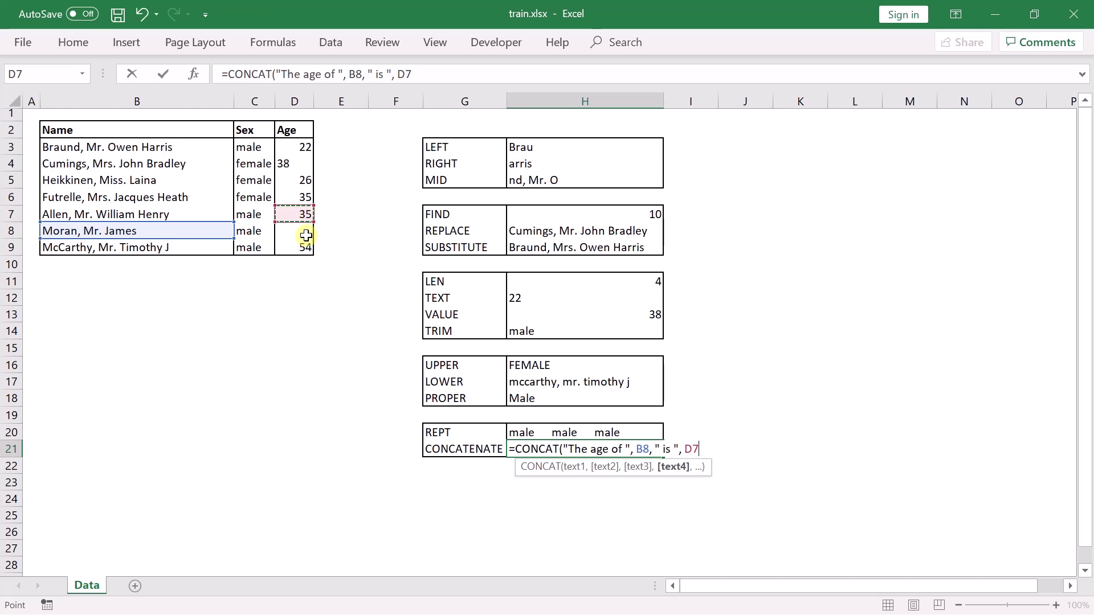
{"action": "type", "text": ")"}
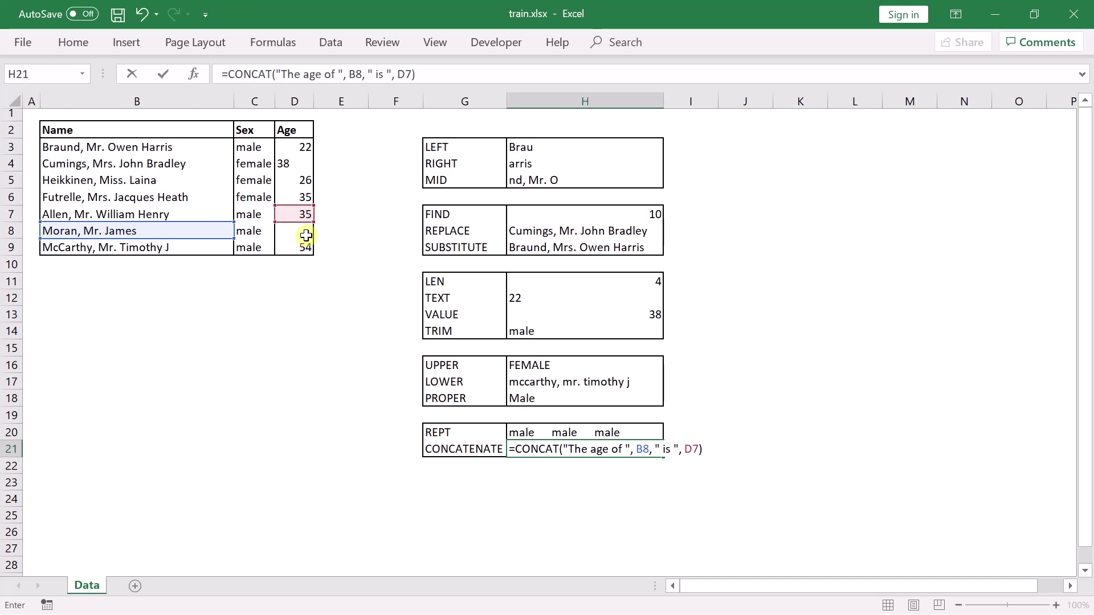
{"action": "key", "text": "Return"}
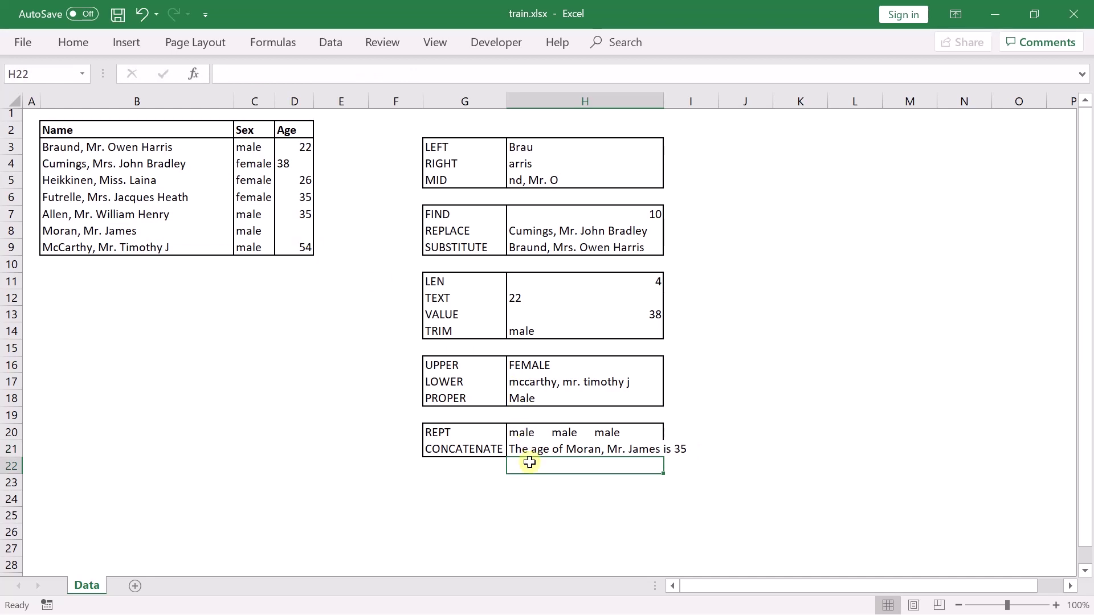
{"action": "left_click", "coordinate": [563, 451]}
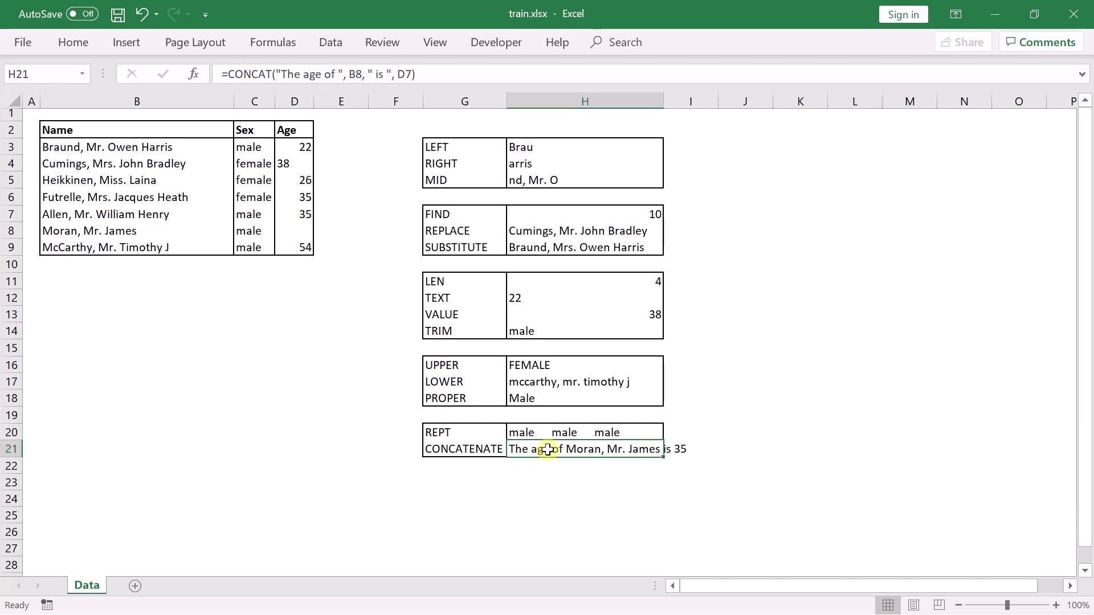
{"action": "left_click", "coordinate": [148, 247]}
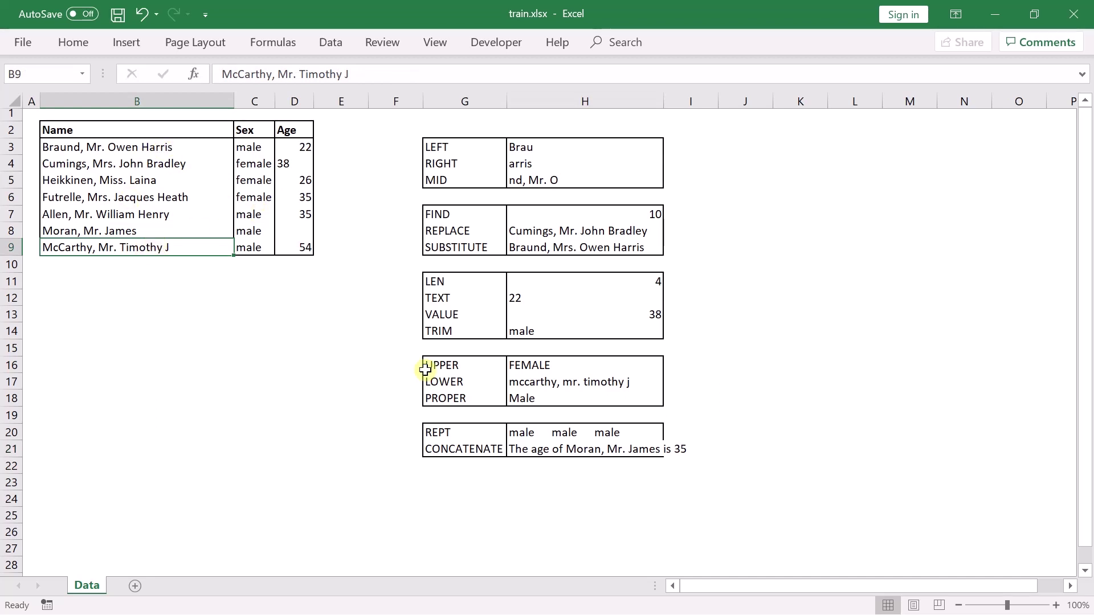